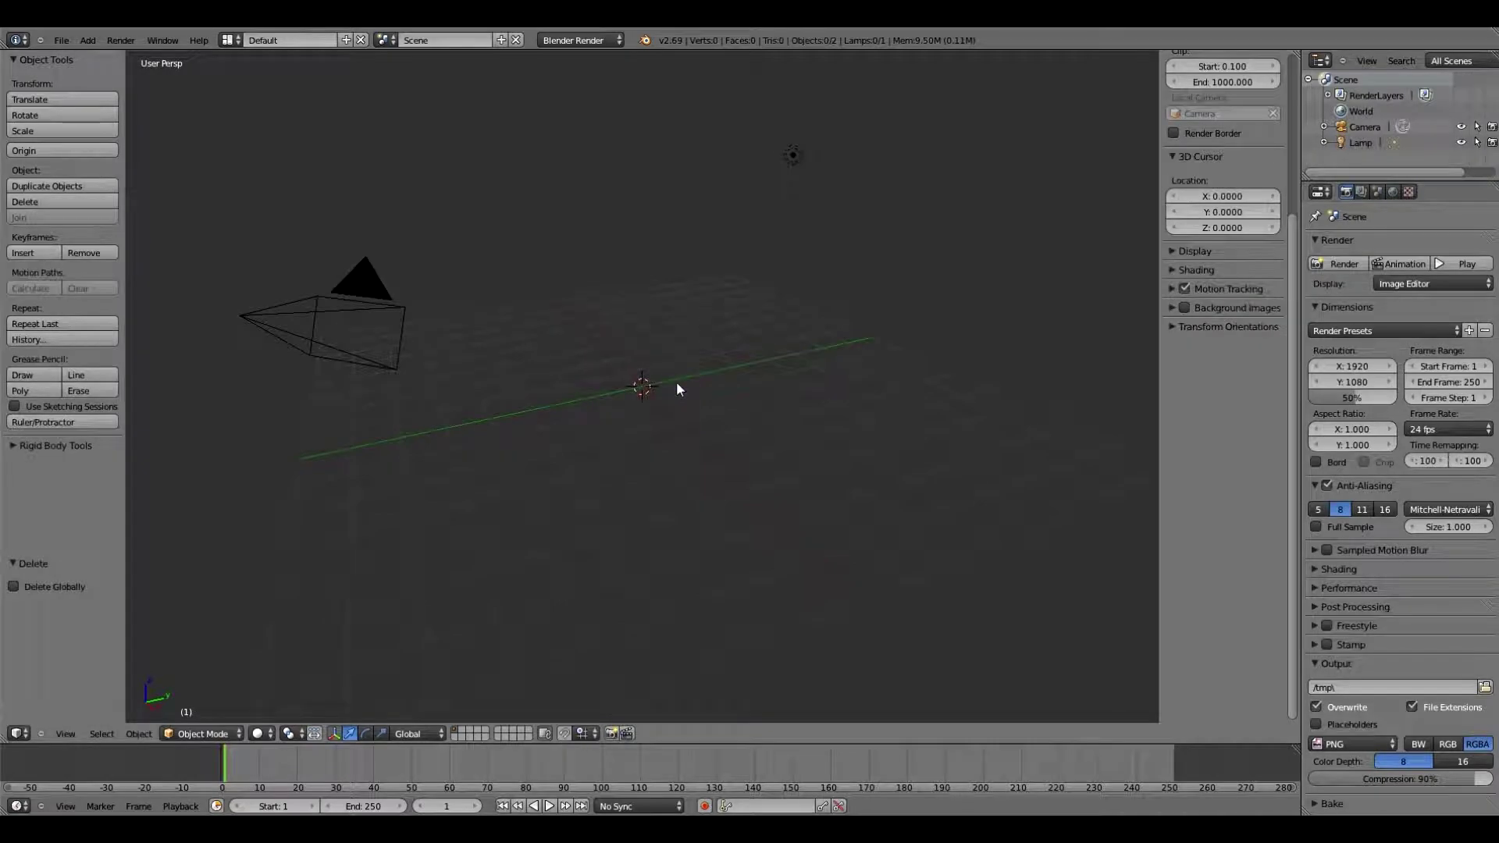
# Replace the default cube with a cylinder that has no cap fill.
pyautogui.press('KP_1')
pyautogui.hotkey('shift', 'a')
pyautogui.click(742, 460)
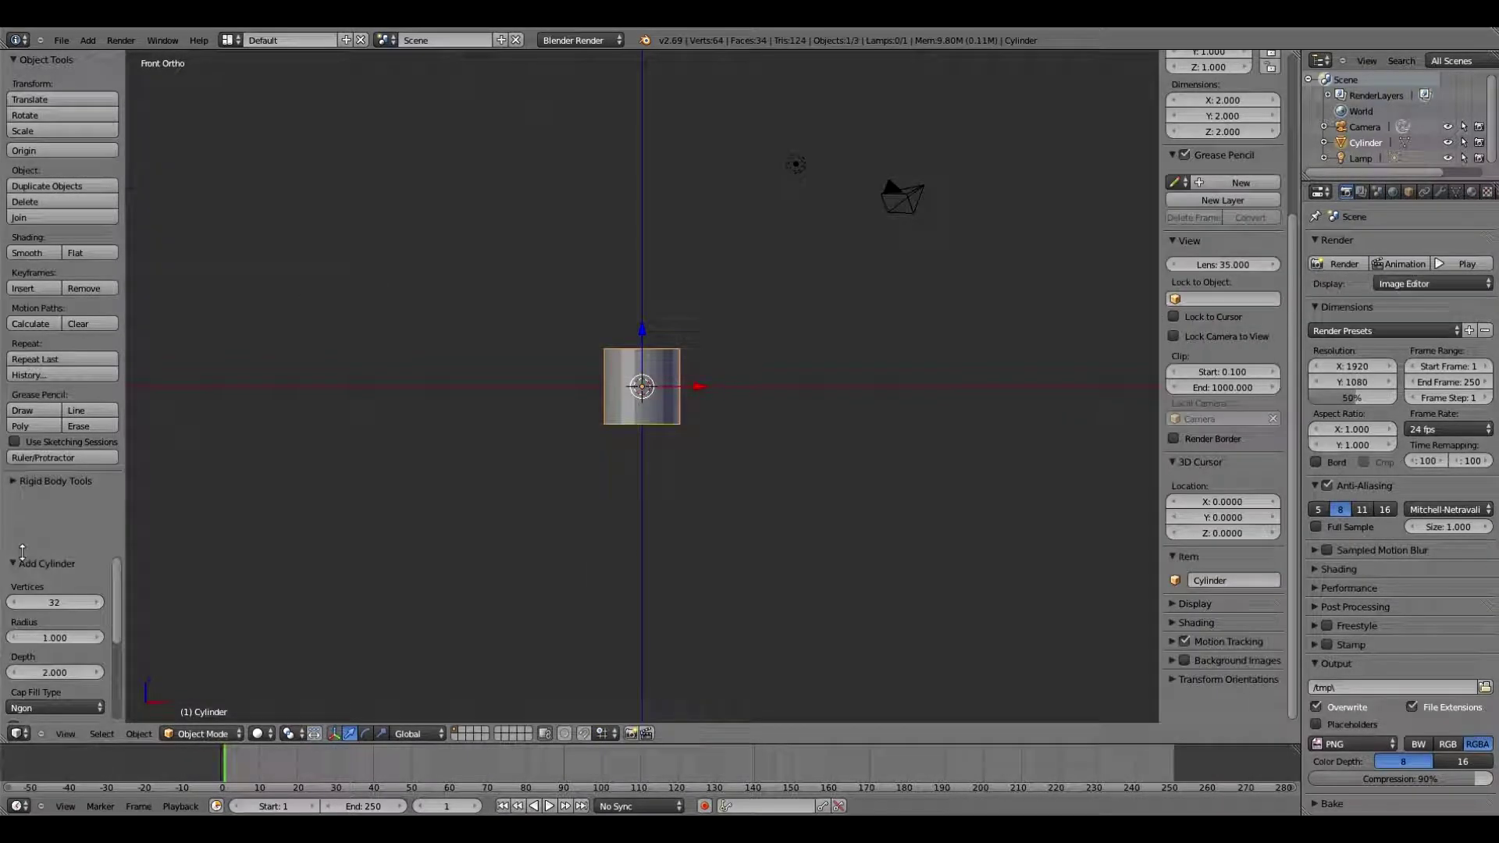
pyautogui.scroll(-3, 22, 552)
pyautogui.scroll(5, 1220, 231)
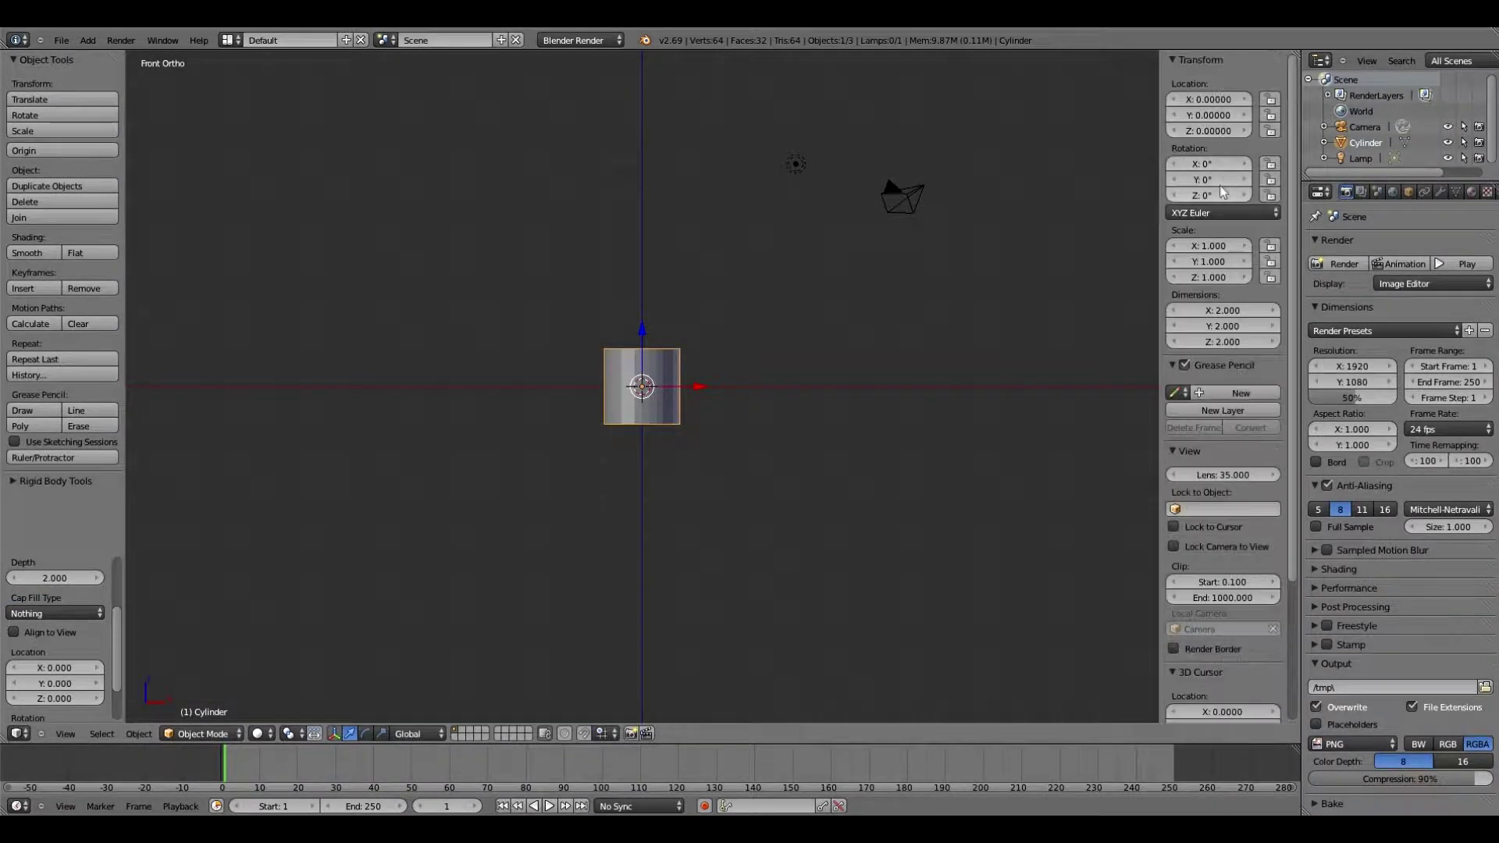
# Rotate the cylinder 90° on Y and set its Z dimension to 12.
pyautogui.doubleClick(1207, 179)
pyautogui.write('90')
pyautogui.press('Return')
pyautogui.moveTo(1175, 309); pyautogui.dragTo(1178, 309)
pyautogui.doubleClick(1178, 309)
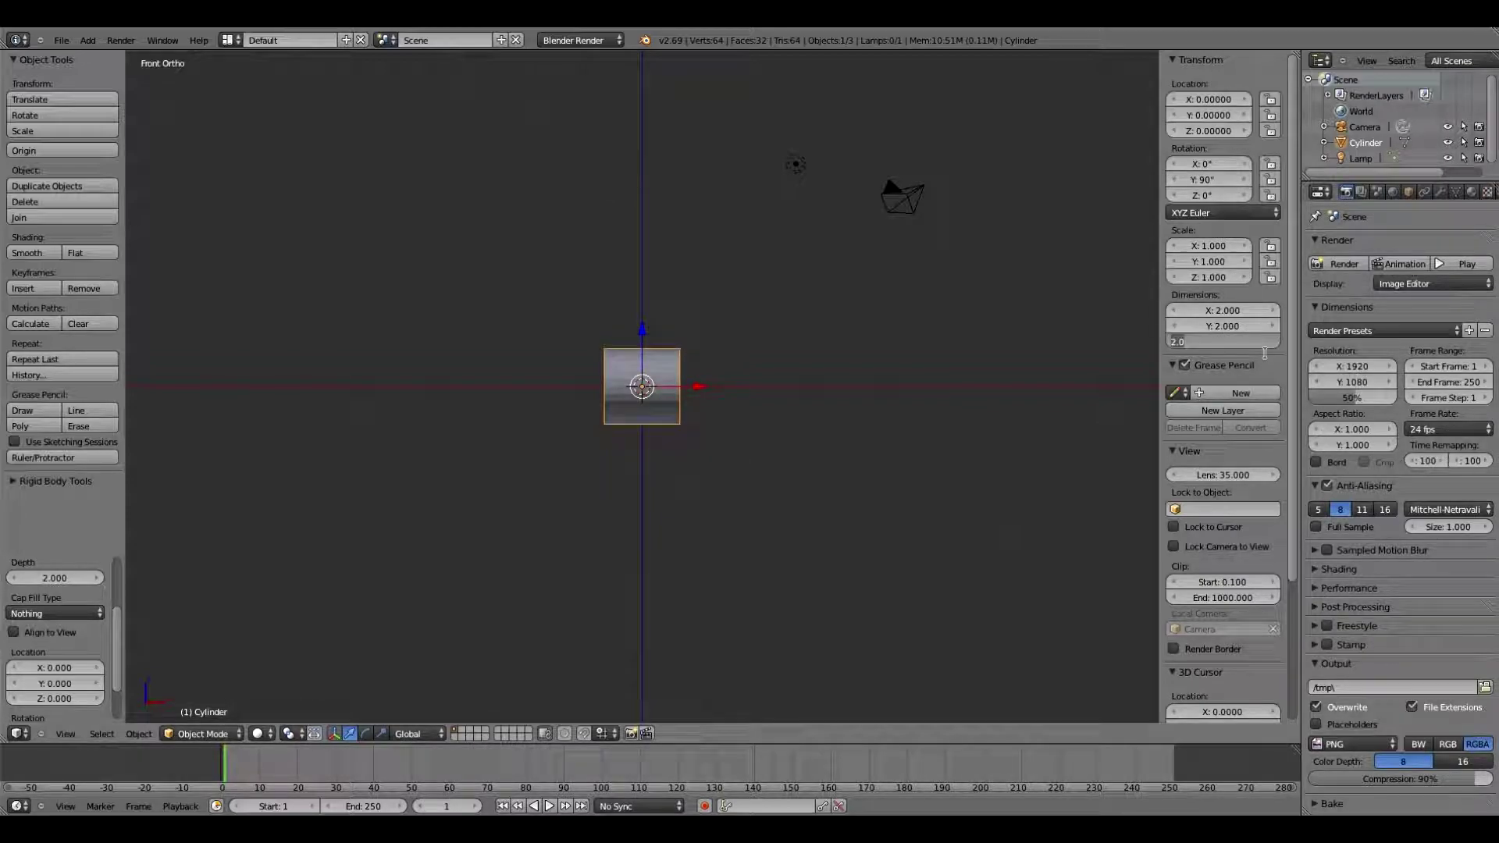
pyautogui.write('12')
pyautogui.press('Return')
pyautogui.press('Tab')
# Add five loop cuts along the tube, undoing an extra subdivision.
pyautogui.hotkey('ctrl', 'r')
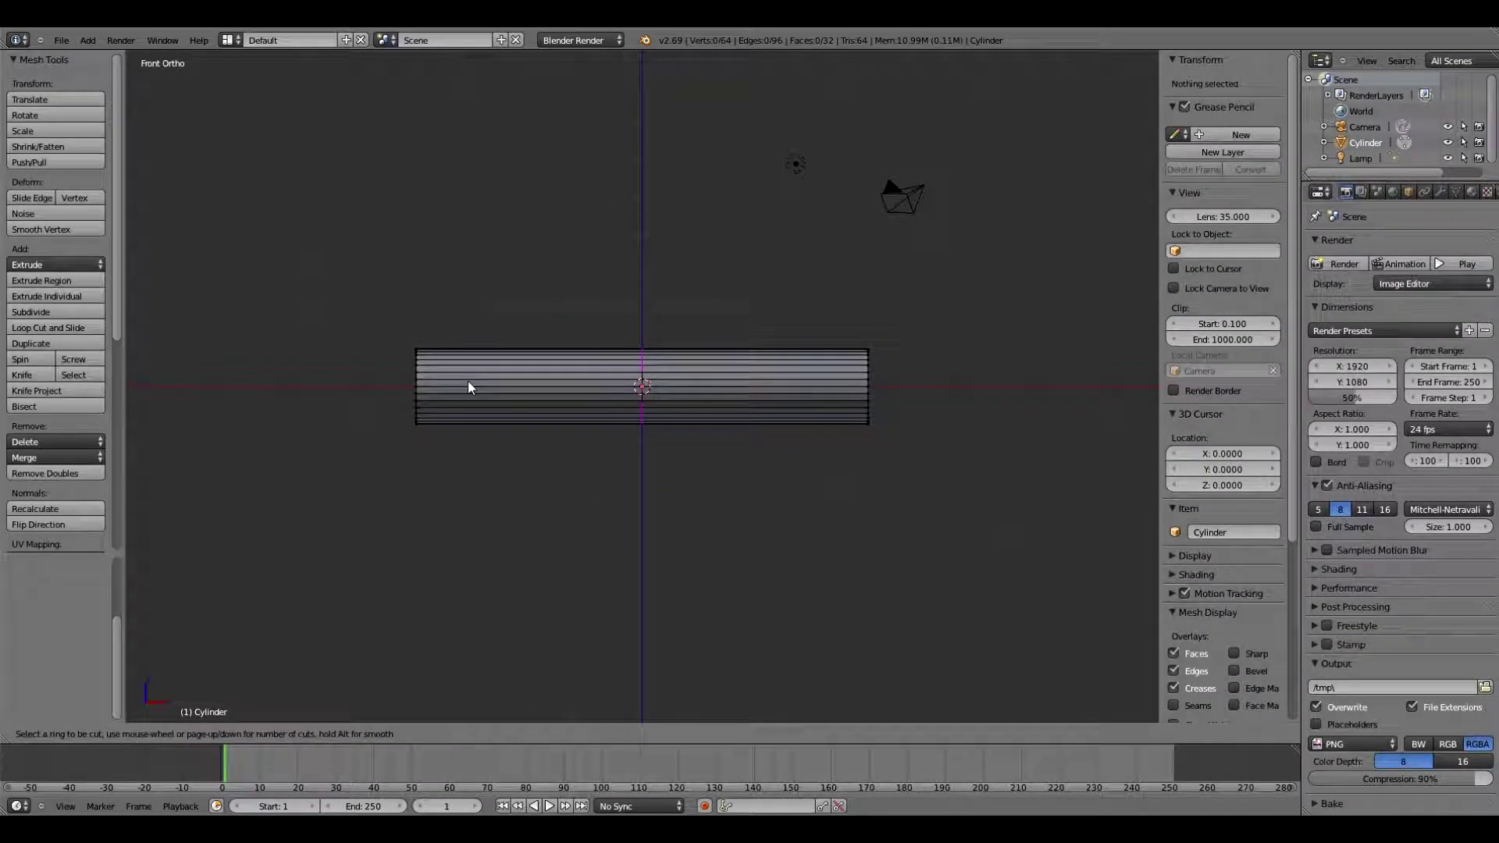
pyautogui.scroll(4, 640, 392)
pyautogui.click(640, 392)
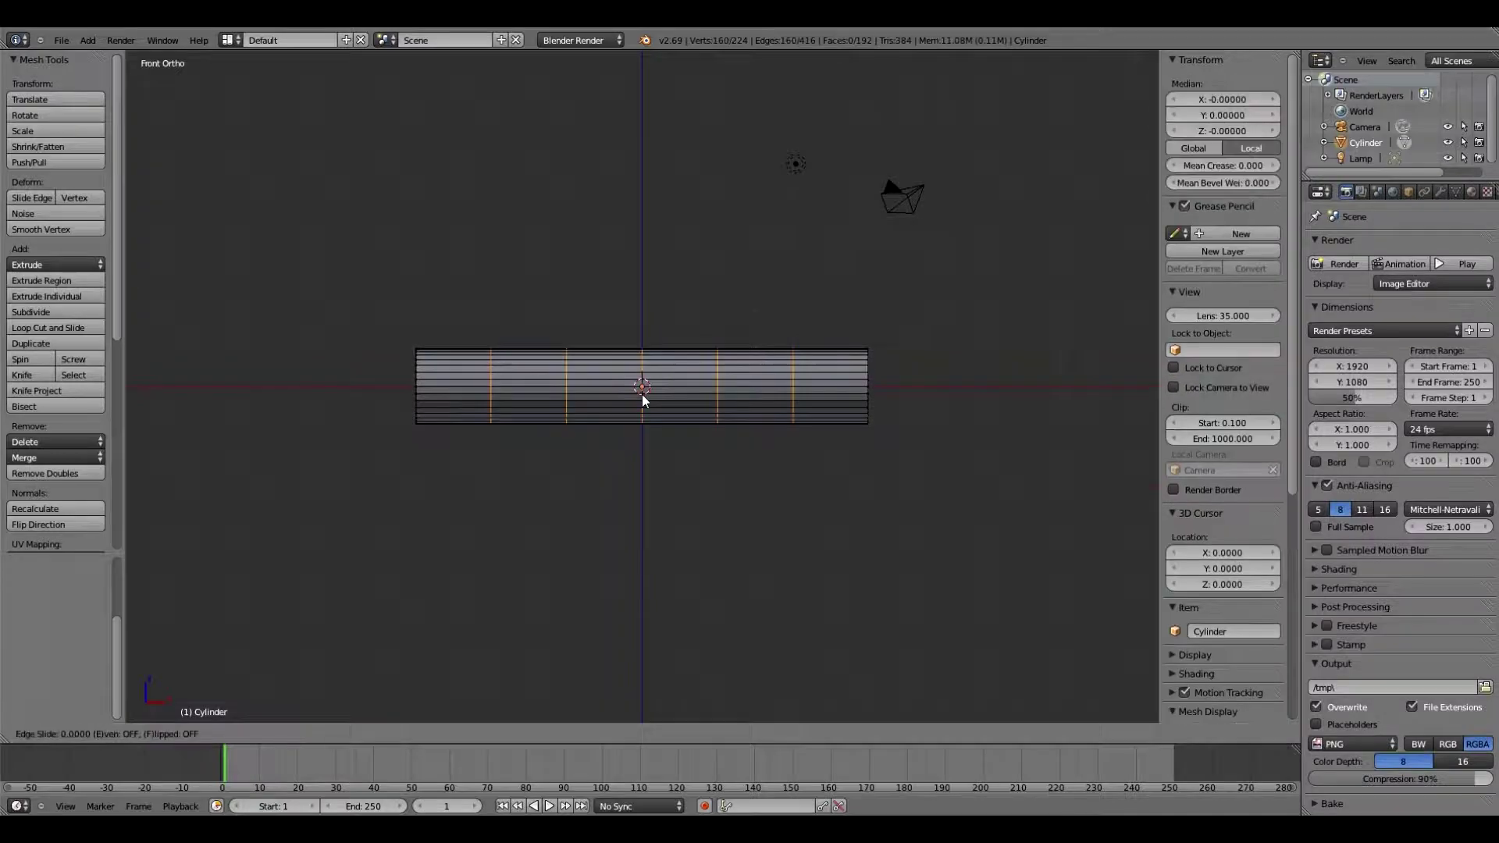
pyautogui.click(640, 462)
pyautogui.press('a')
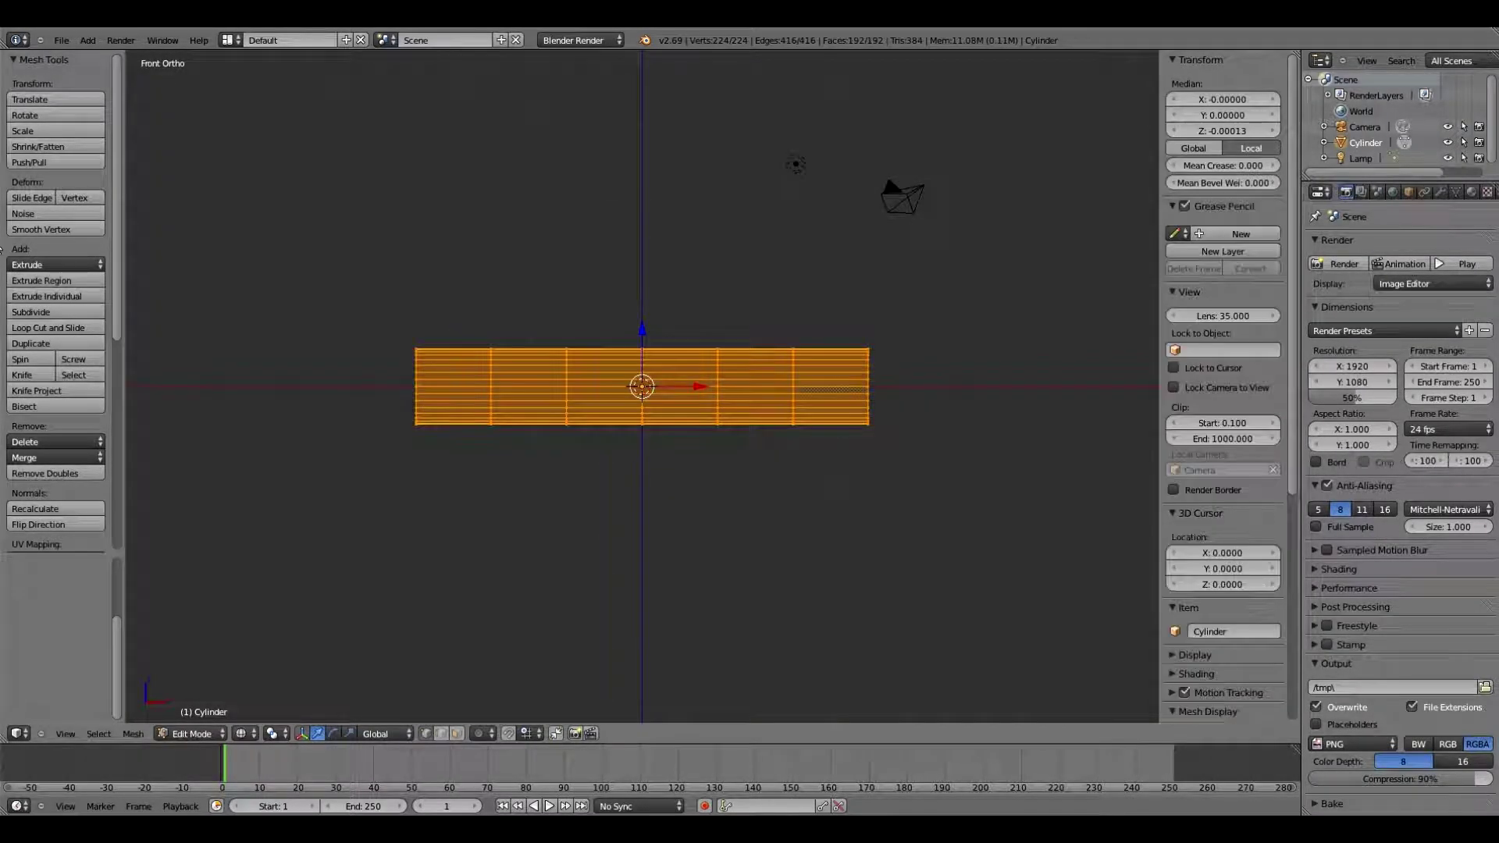
pyautogui.click(68, 307)
pyautogui.hotkey('ctrl', 'z')
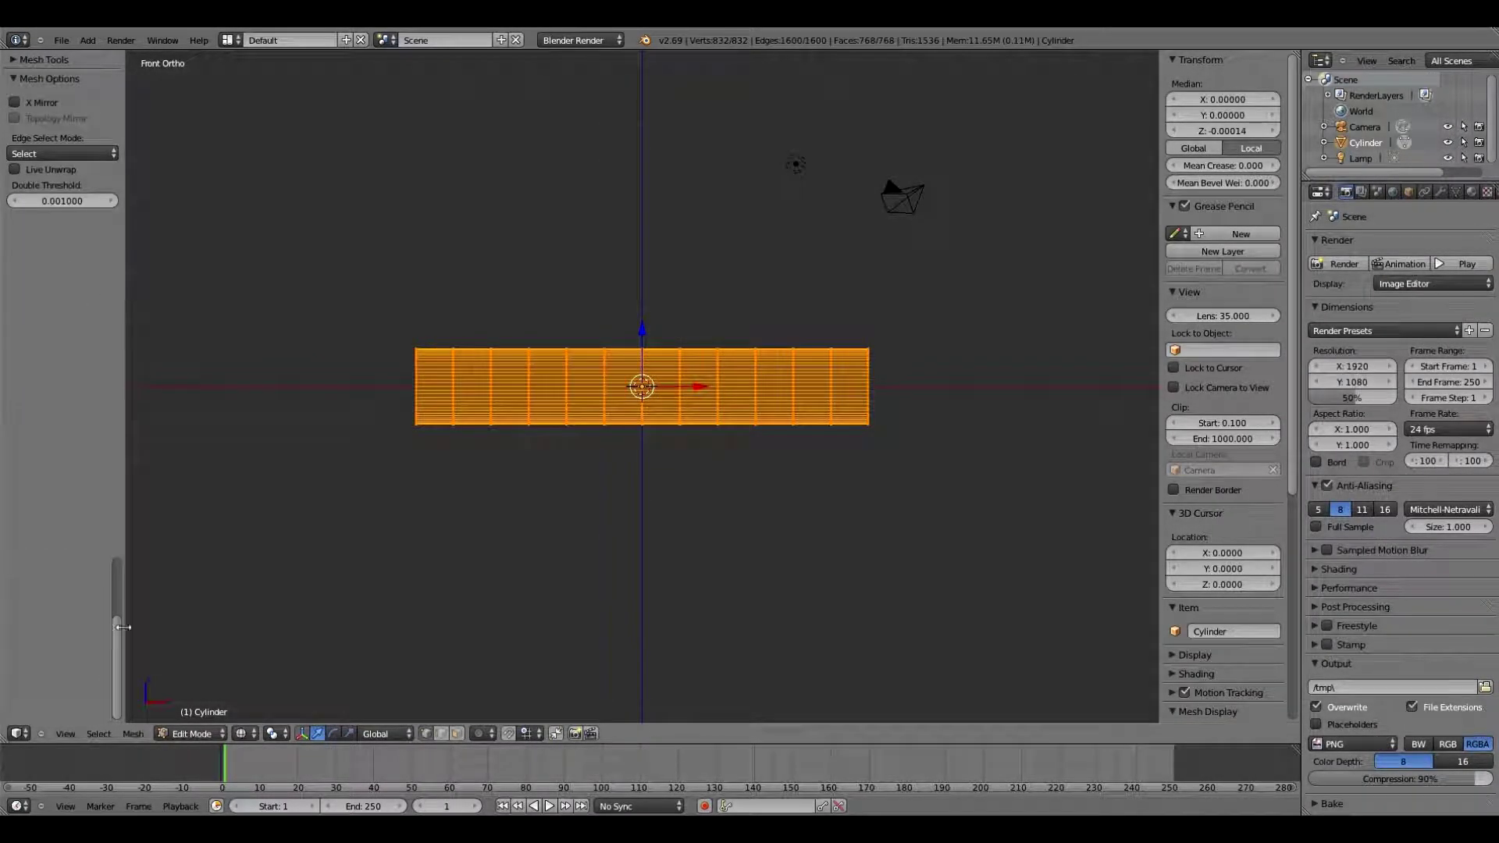
pyautogui.press('a')
pyautogui.press('Tab')
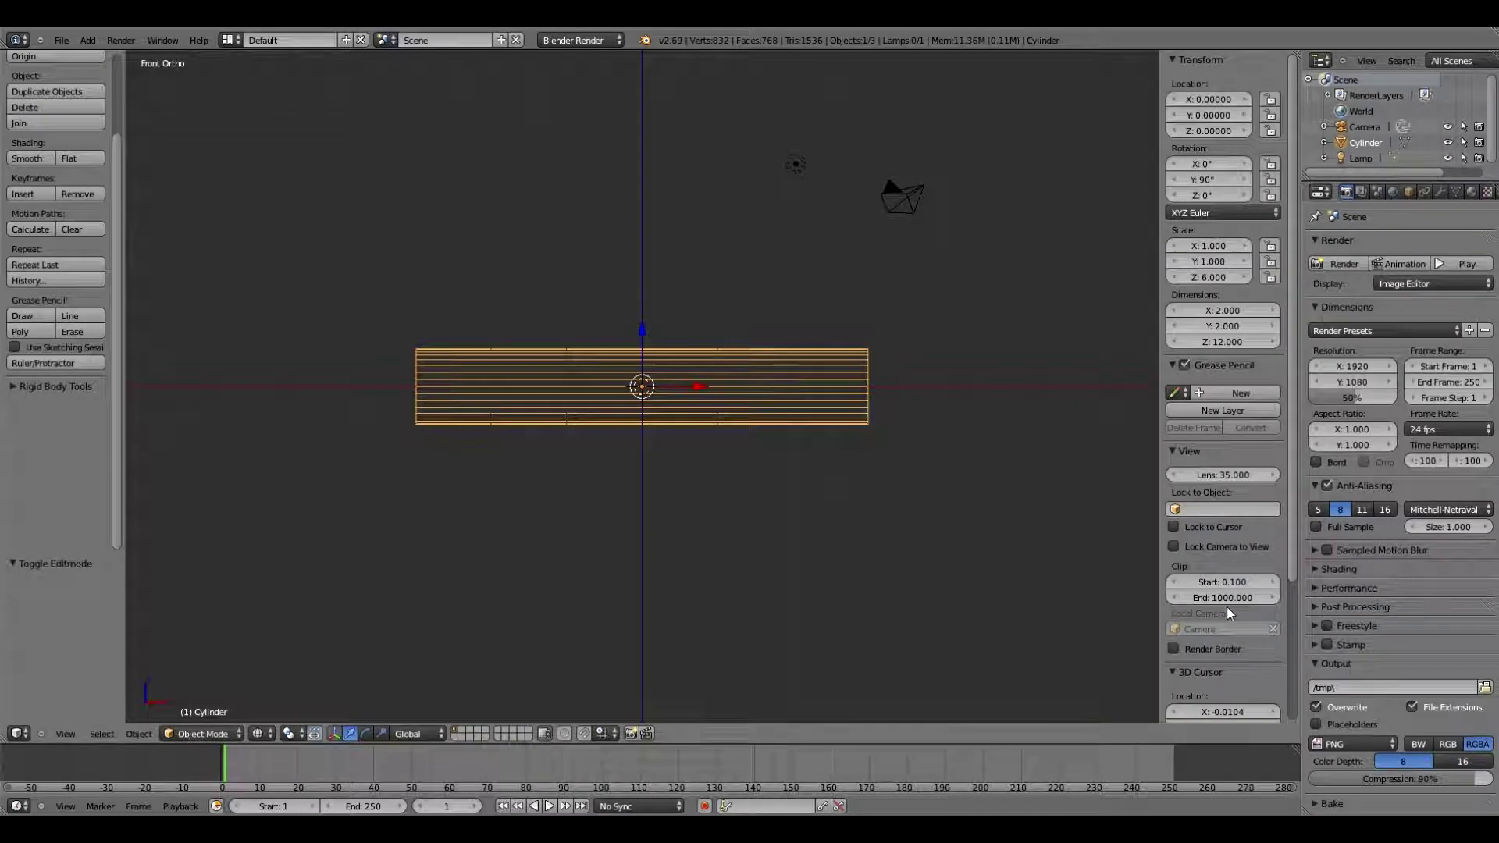
# Rename the tube object to 'Cave'.
pyautogui.click(1249, 615)
pyautogui.write('Cave')
pyautogui.press('Return')
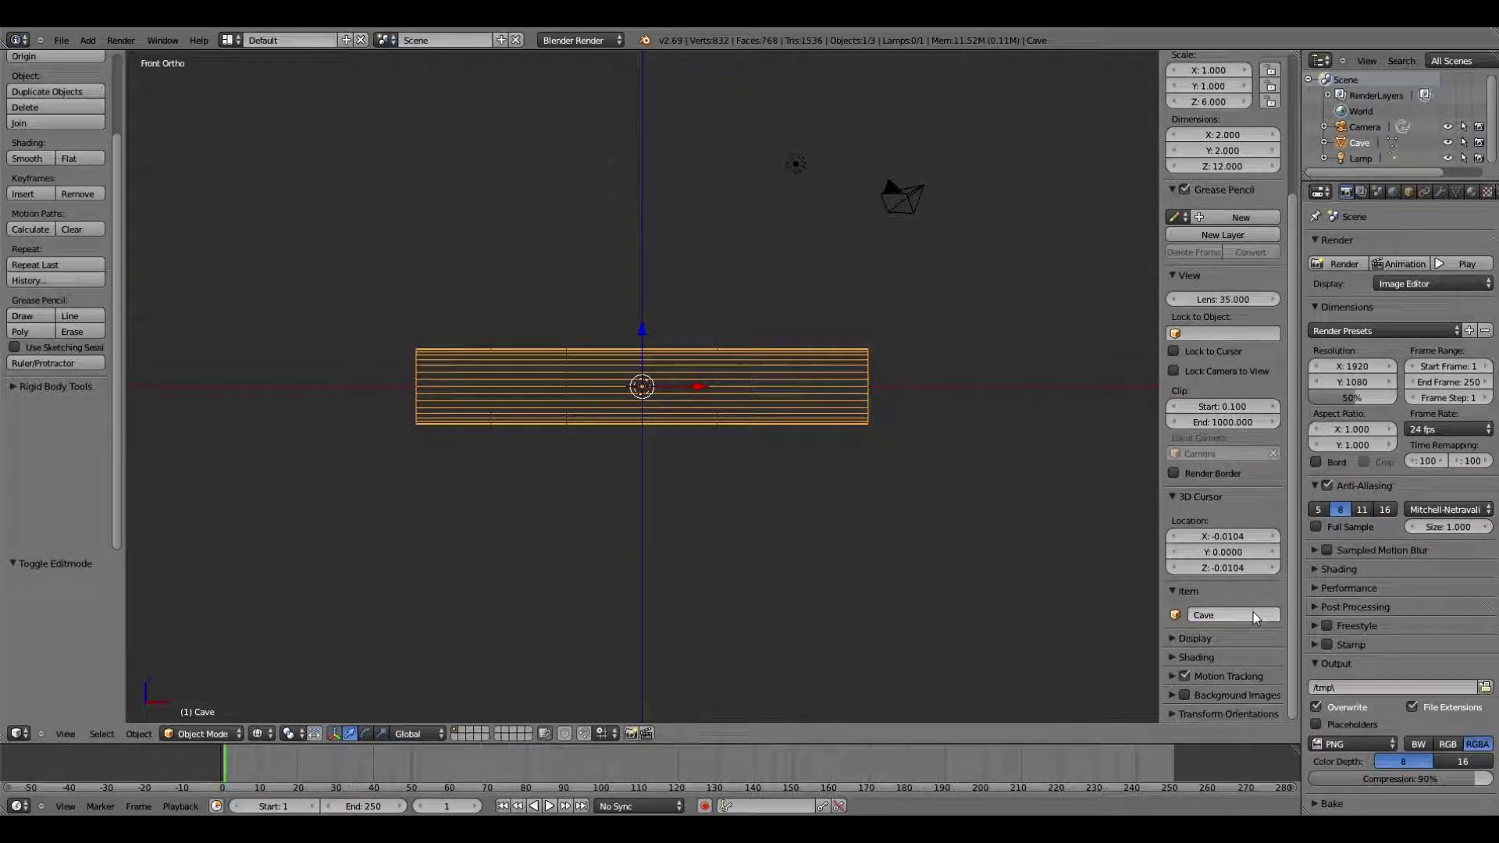
# Move the camera to the tunnel's left end and rotate it to X 90°, Z -90°.
pyautogui.rightClick(902, 197)
pyautogui.moveTo(972, 188); pyautogui.dragTo(442, 187)
pyautogui.moveTo(394, 129)
pyautogui.mouseDown()
pyautogui.moveTo(406, 321)
pyautogui.moveTo(392, 315)
pyautogui.mouseUp()
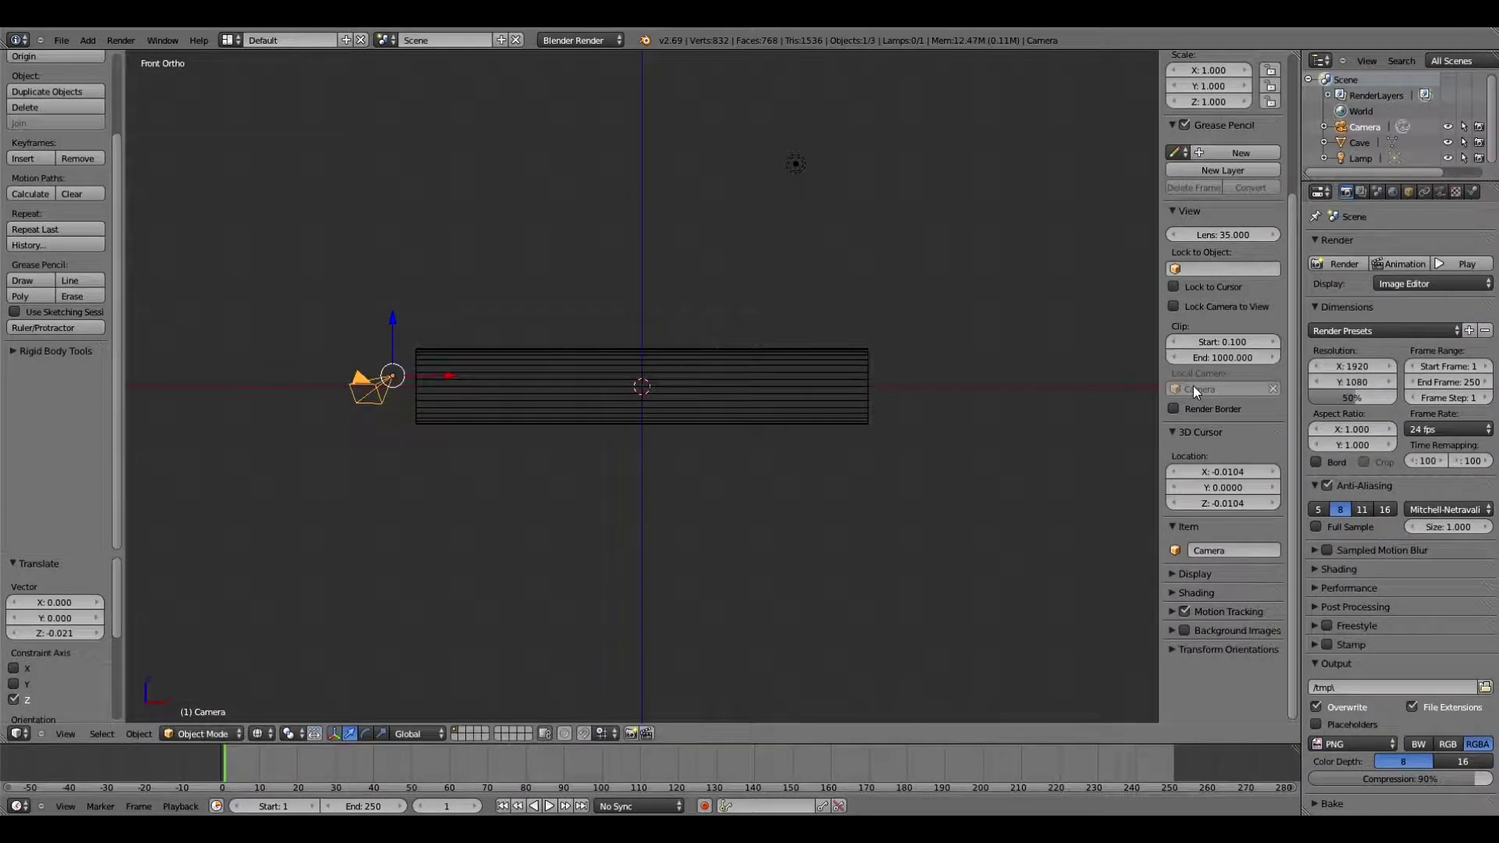
pyautogui.scroll(5, 1193, 385)
pyautogui.click(1208, 163)
pyautogui.write('90')
pyautogui.press('Return')
pyautogui.click(1215, 195)
pyautogui.write('-90')
pyautogui.press('Return')
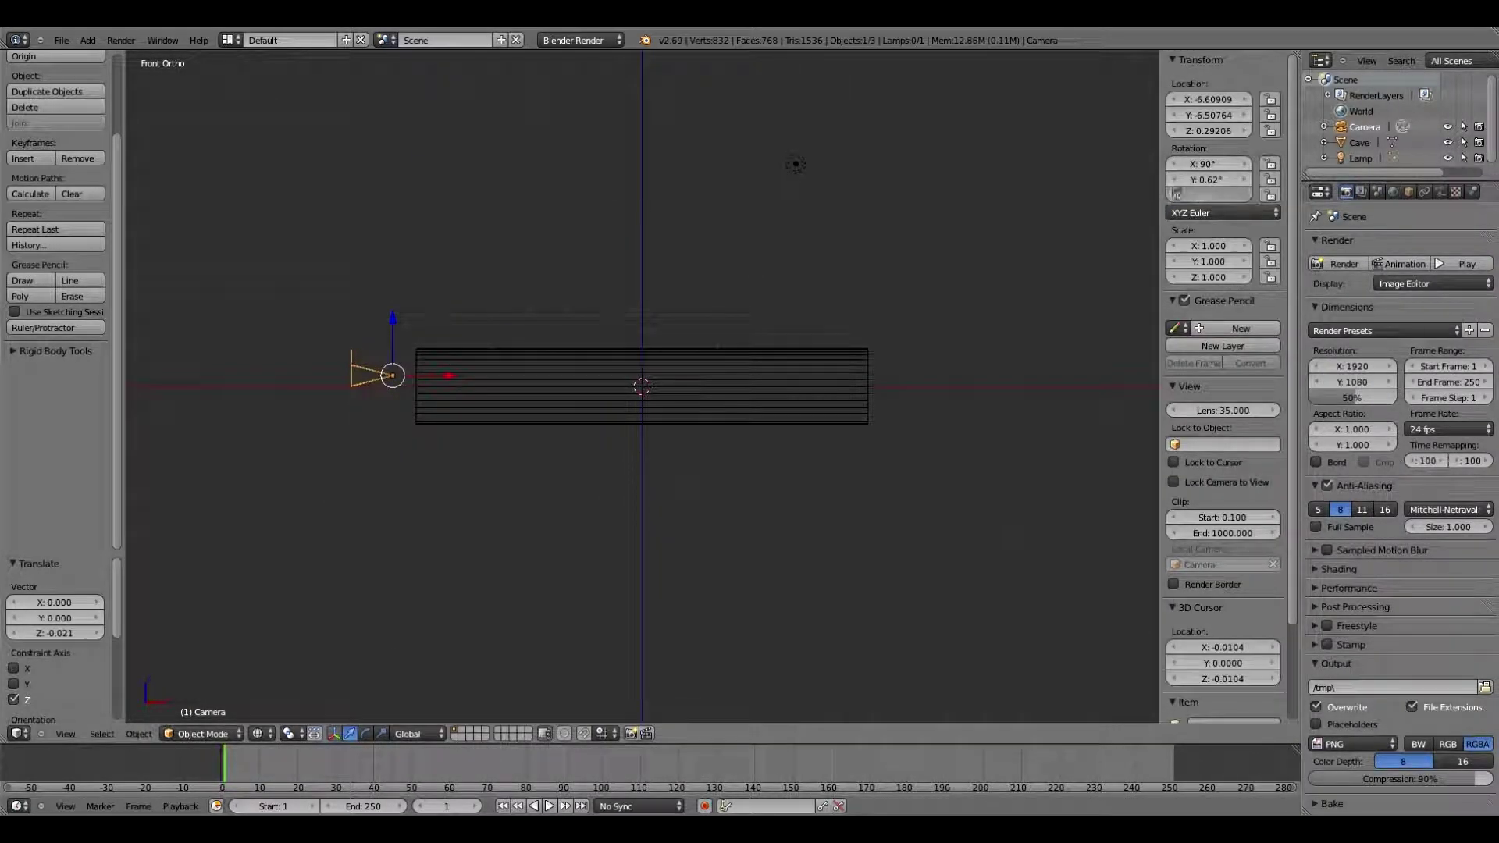
# Centre the camera on the tunnel's axis along Y and check the camera view.
pyautogui.press('KP_7')
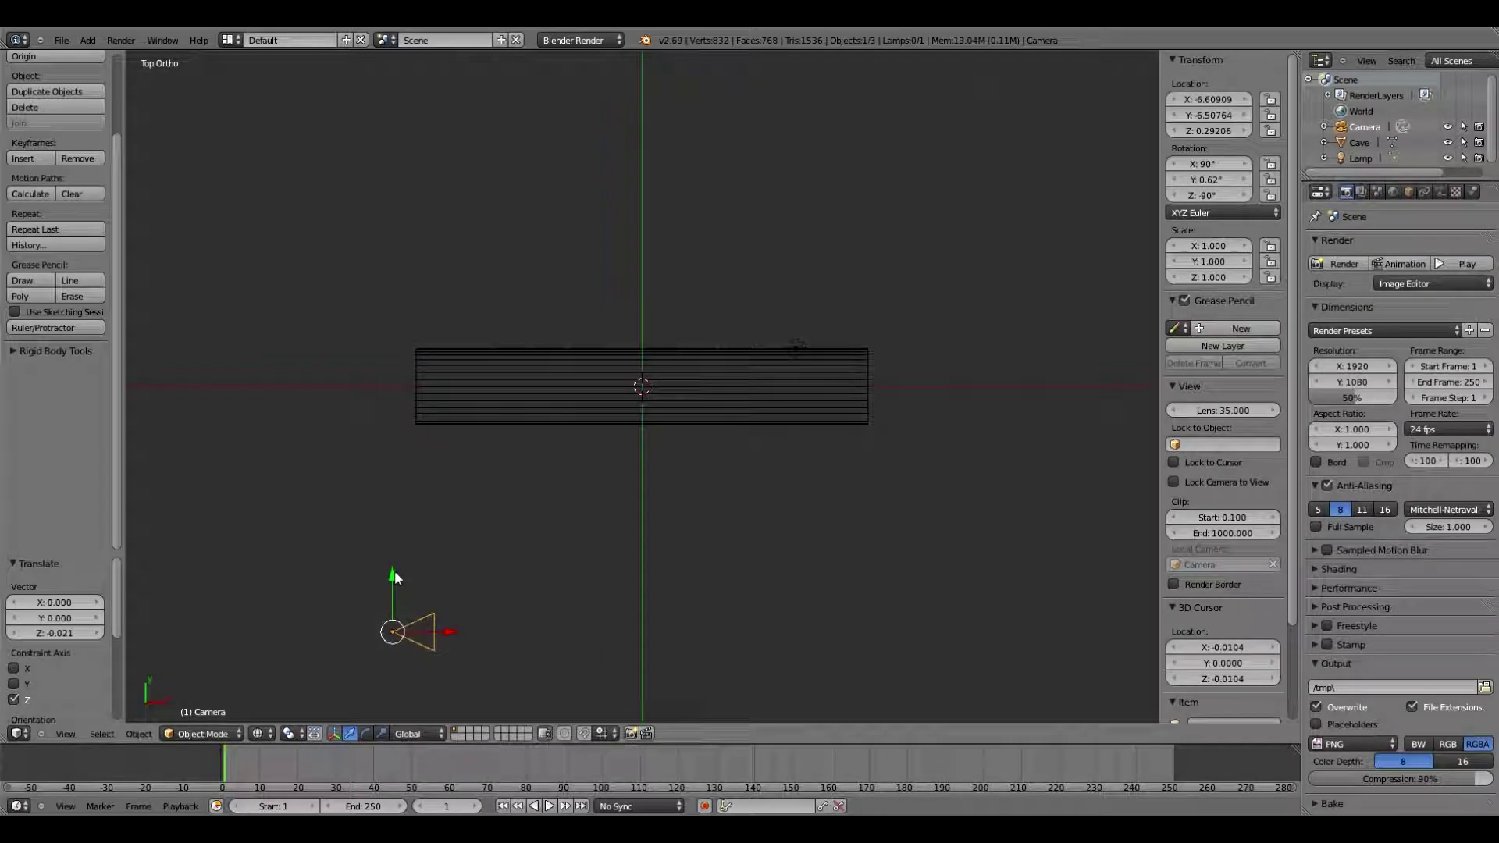
pyautogui.press('g')
pyautogui.press('y')
pyautogui.click(358, 328)
pyautogui.press('KP_0')
pyautogui.press('KP_1')
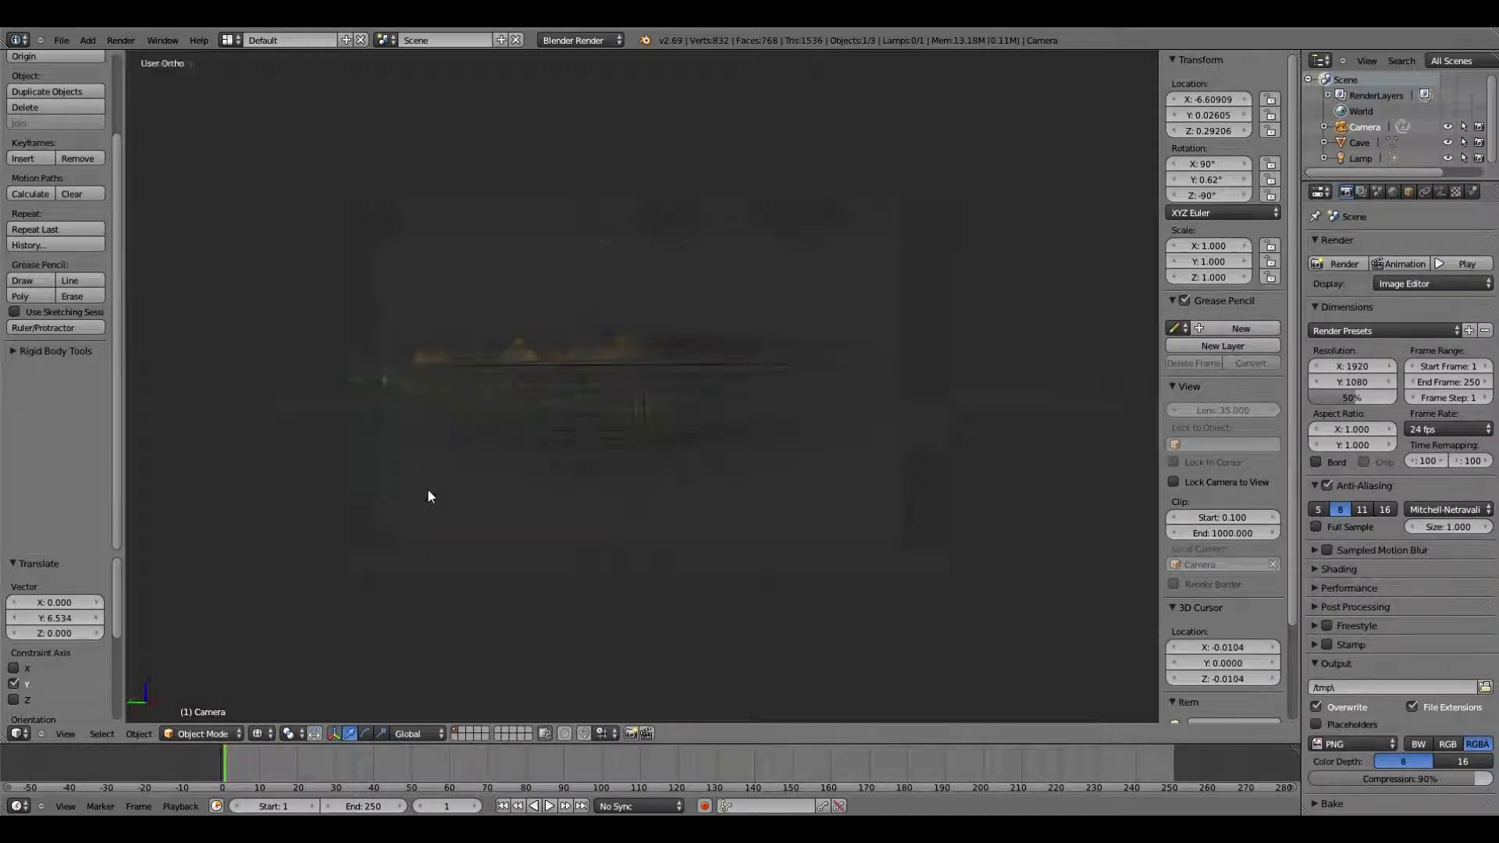
# Add a Point lamp inside the tunnel's left end with energy 0.36.
pyautogui.press('a')
pyautogui.hotkey('shift', 'a')
pyautogui.click(632, 645)
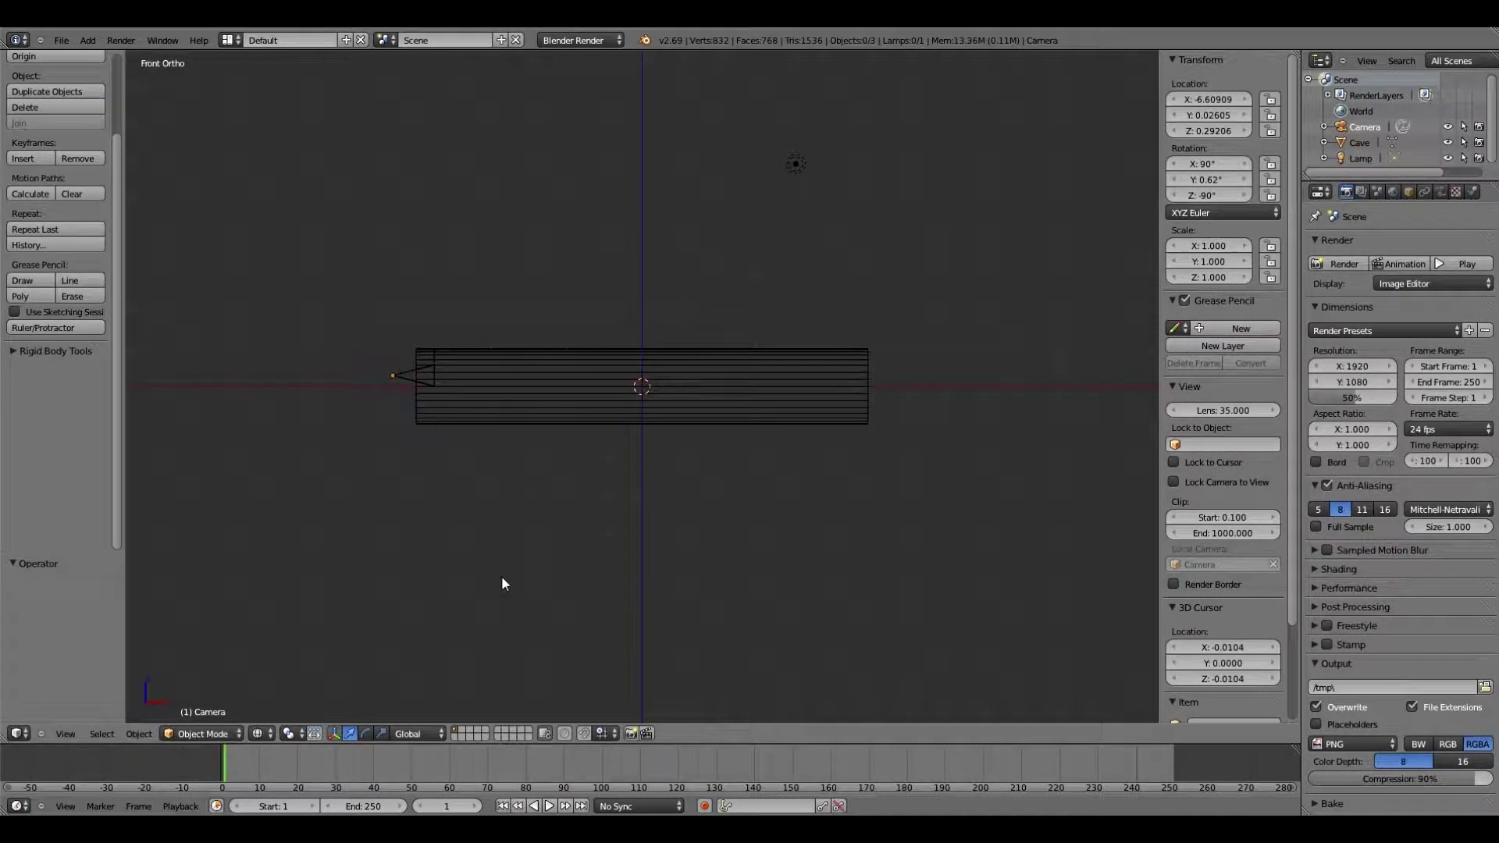
pyautogui.press('g')
pyautogui.press('x')
pyautogui.click(537, 395)
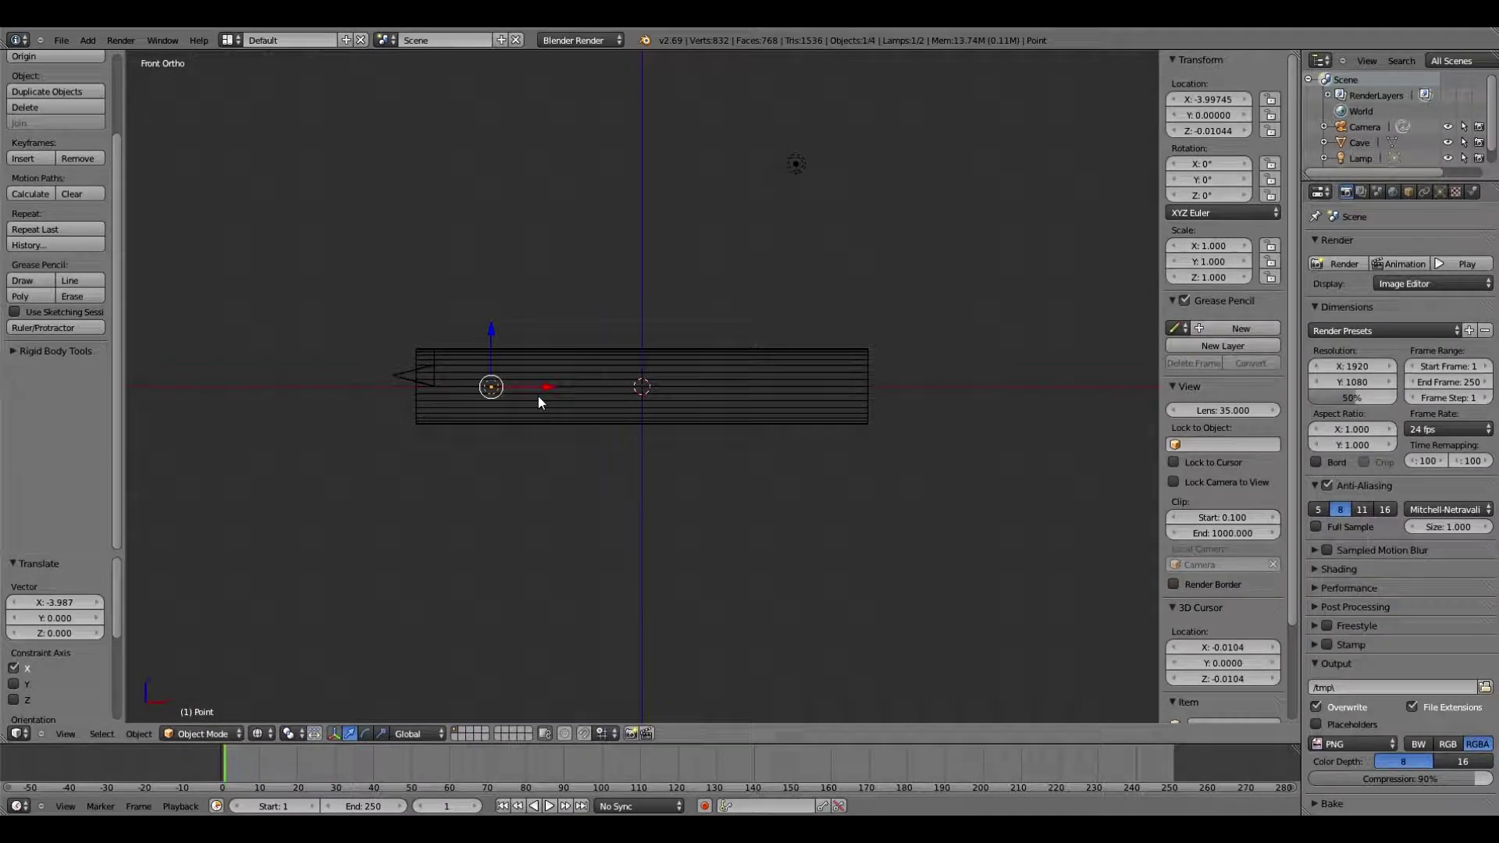
pyautogui.press('KP_7')
pyautogui.click(1439, 192)
pyautogui.doubleClick(1352, 455)
pyautogui.write('0.36')
pyautogui.press('Return')
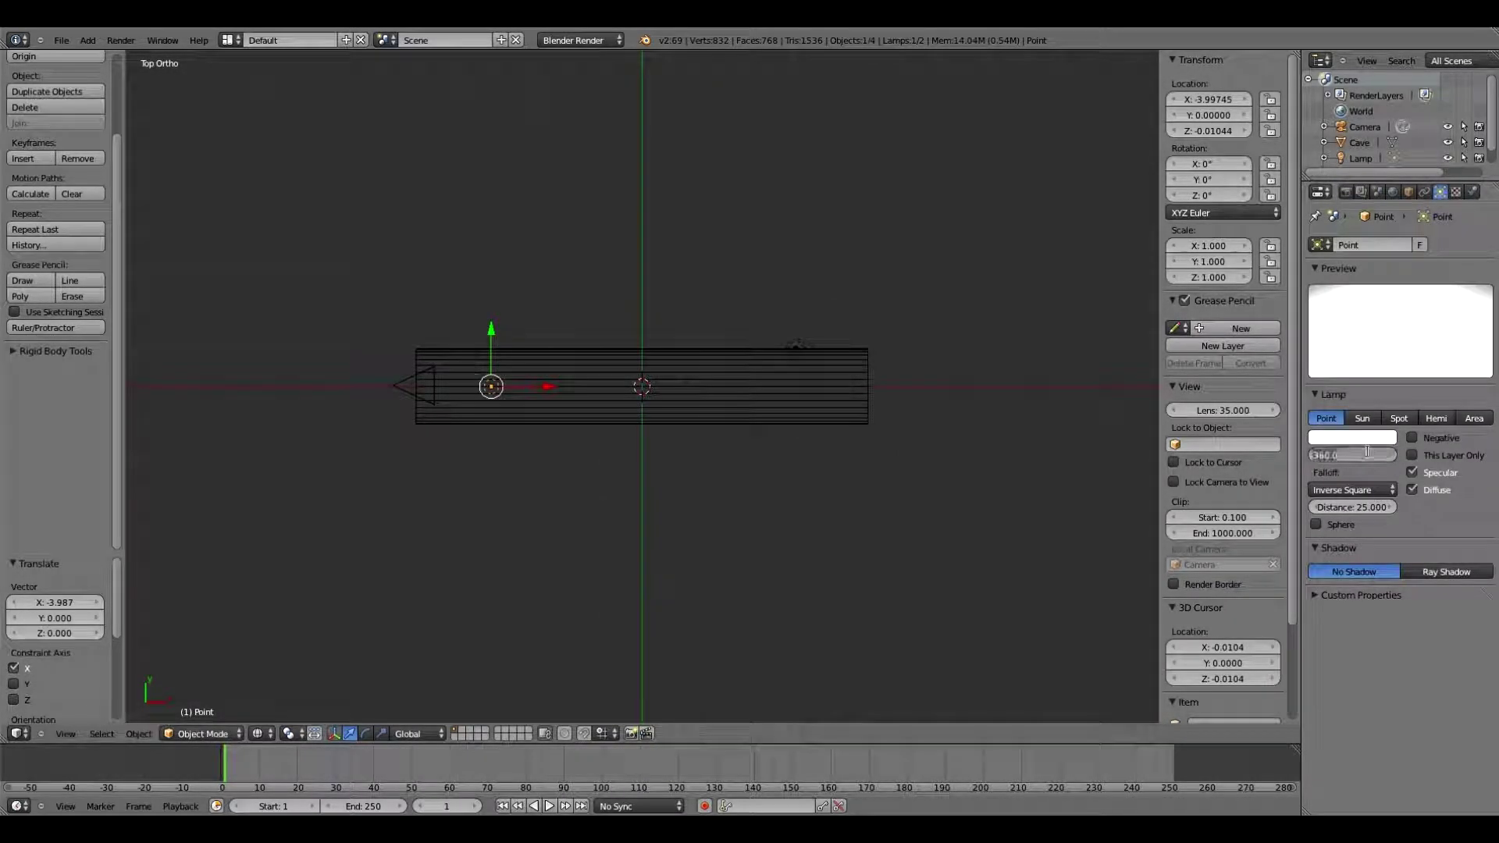
# Test-render the scene and save it as Cave_Model.blend.
pyautogui.press('F12')
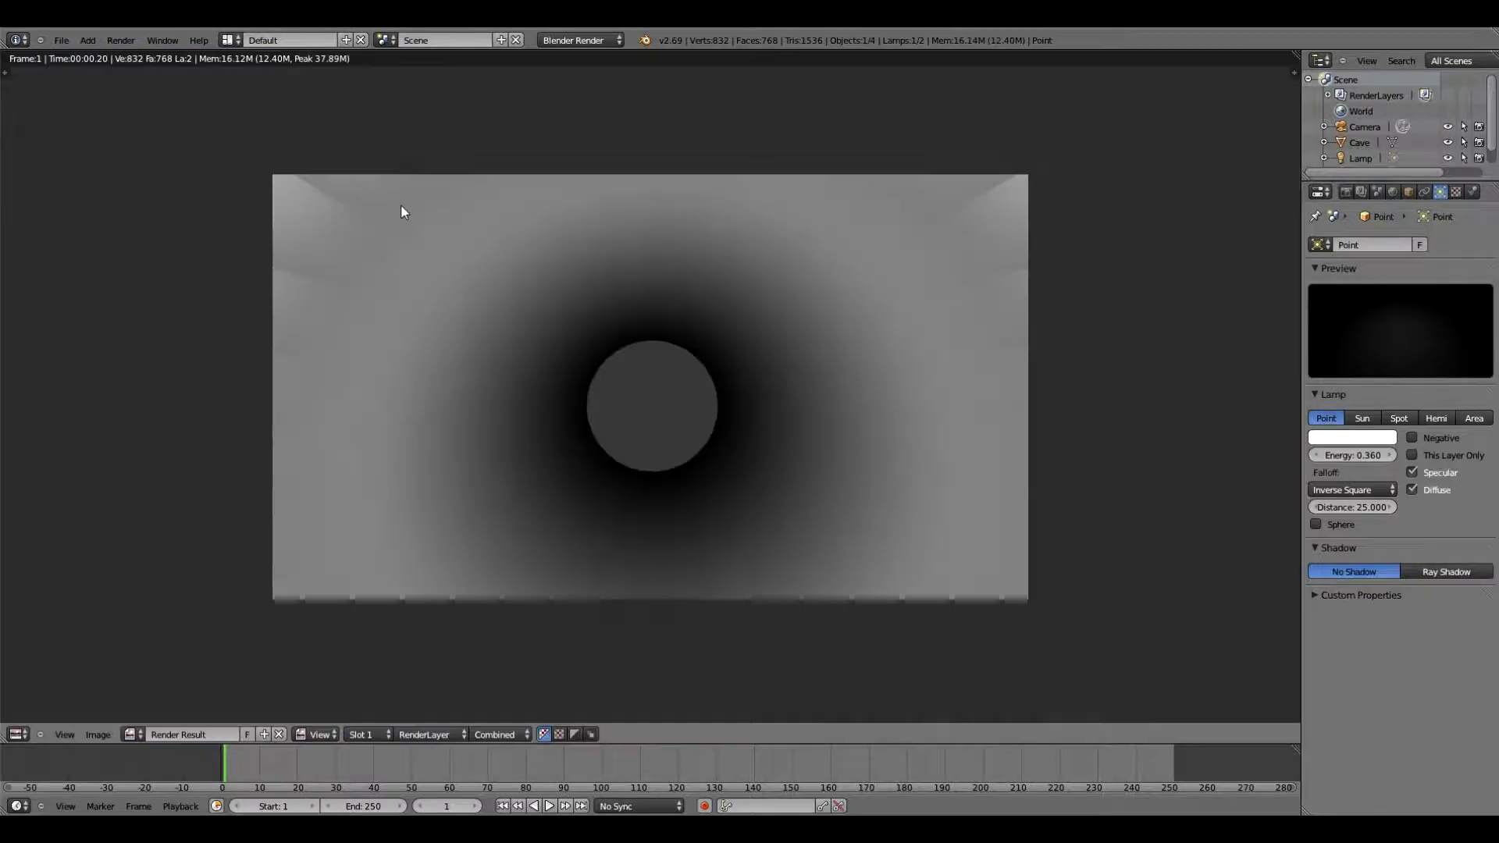
pyautogui.hotkey('ctrl', 's')
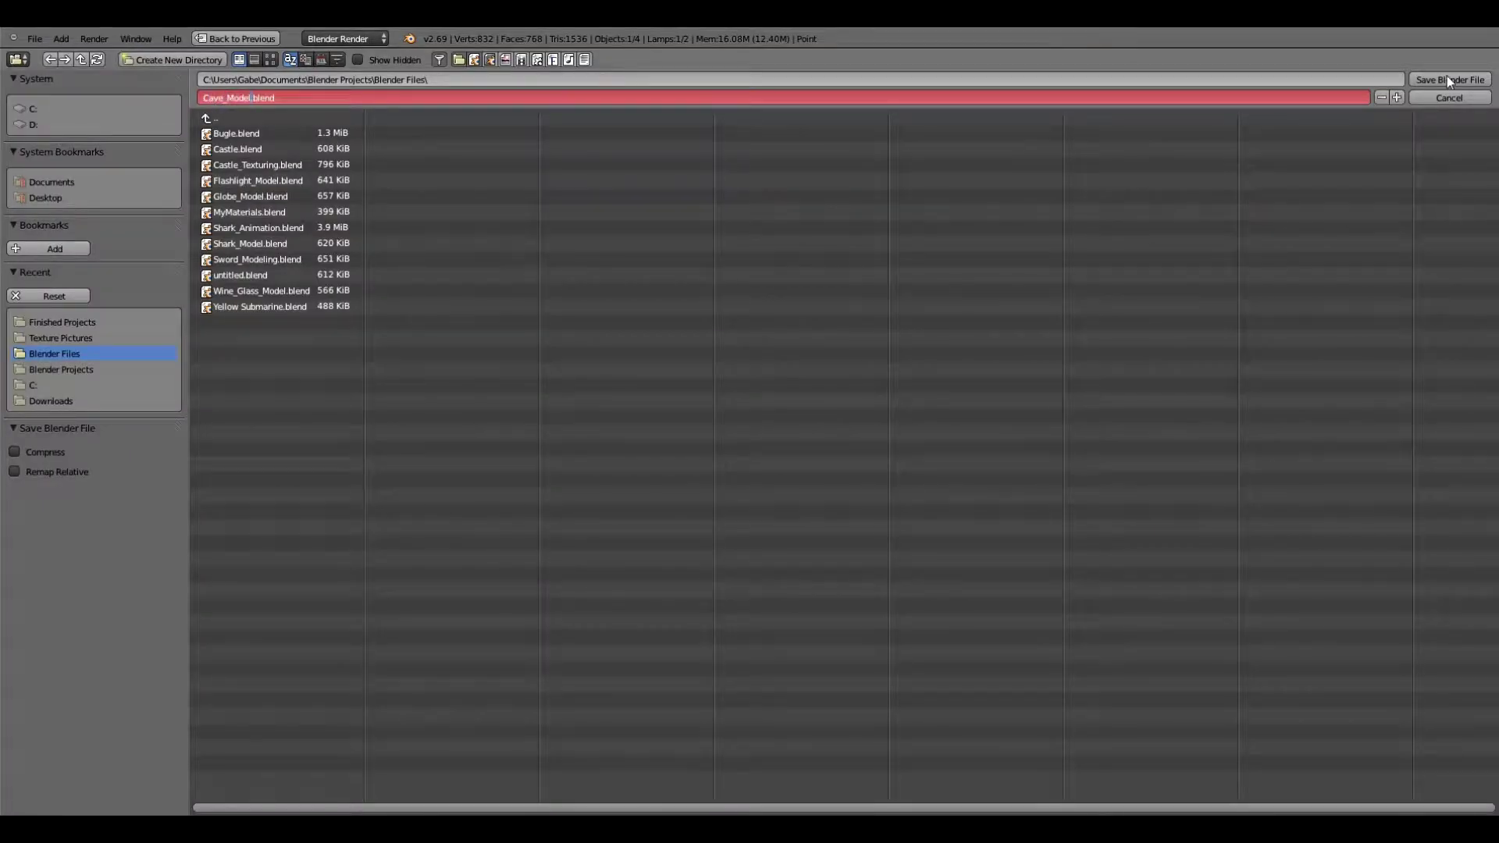
pyautogui.click(1447, 78)
pyautogui.rightClick(696, 378)
# Snap the cursor to the Cave's centre and add a NURBS curve there, extended to five points.
pyautogui.hotkey('shift', 's')
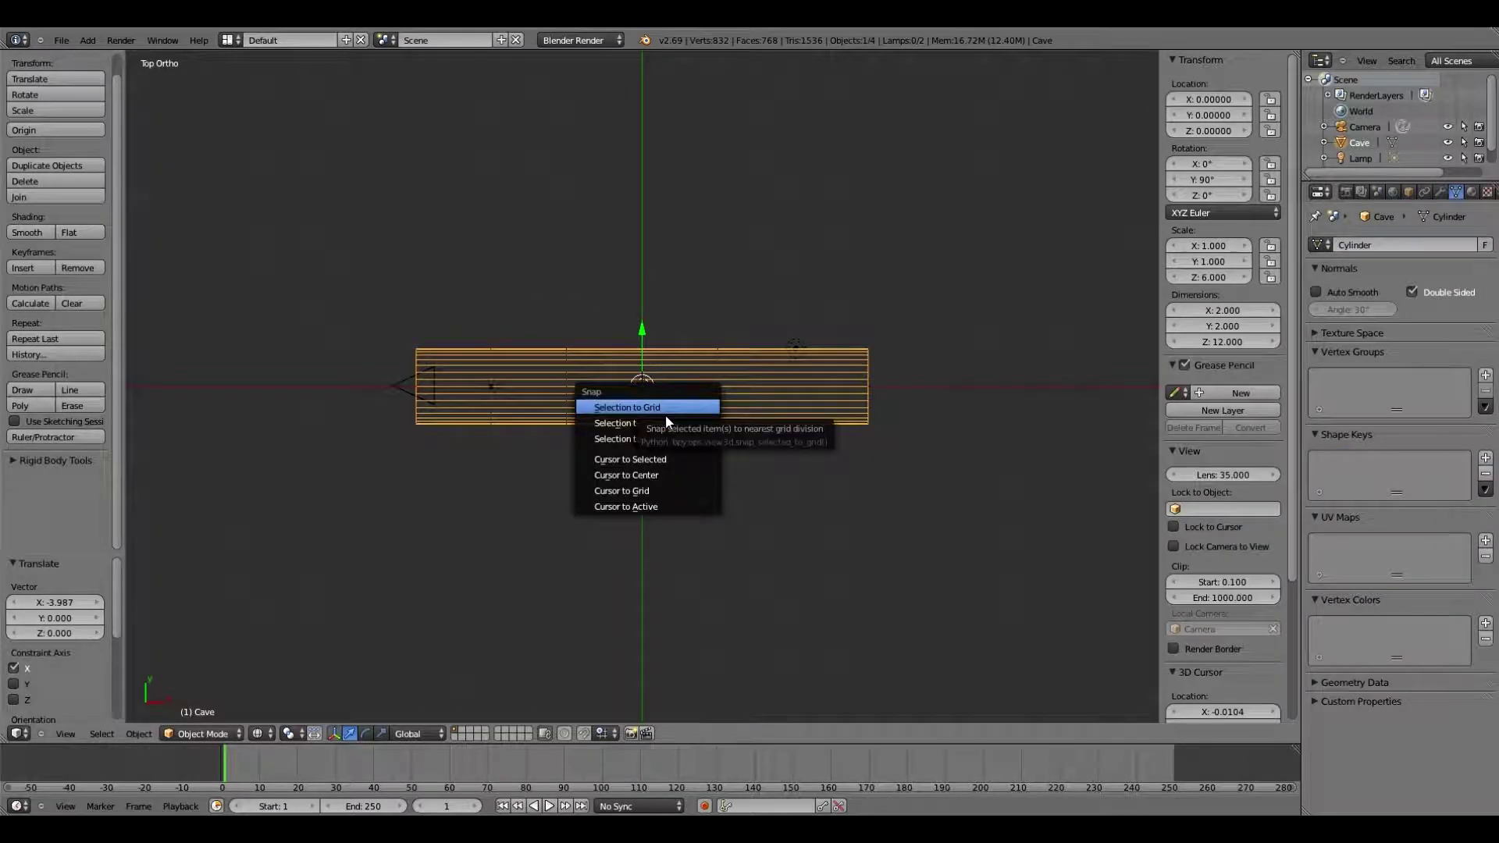
pyautogui.click(656, 469)
pyautogui.hotkey('shift', 'a')
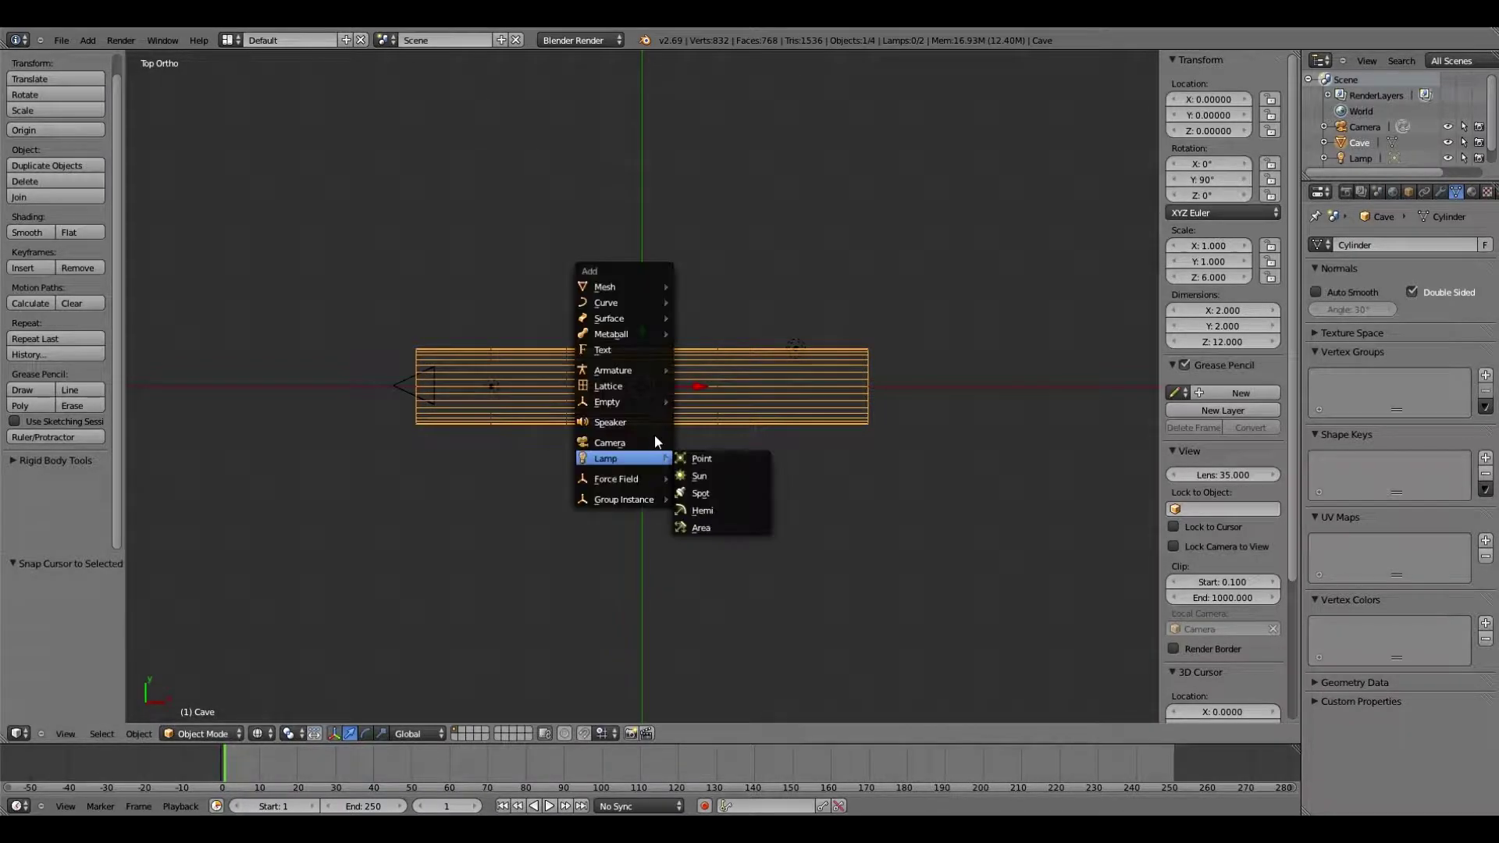
pyautogui.click(736, 333)
pyautogui.press('Tab')
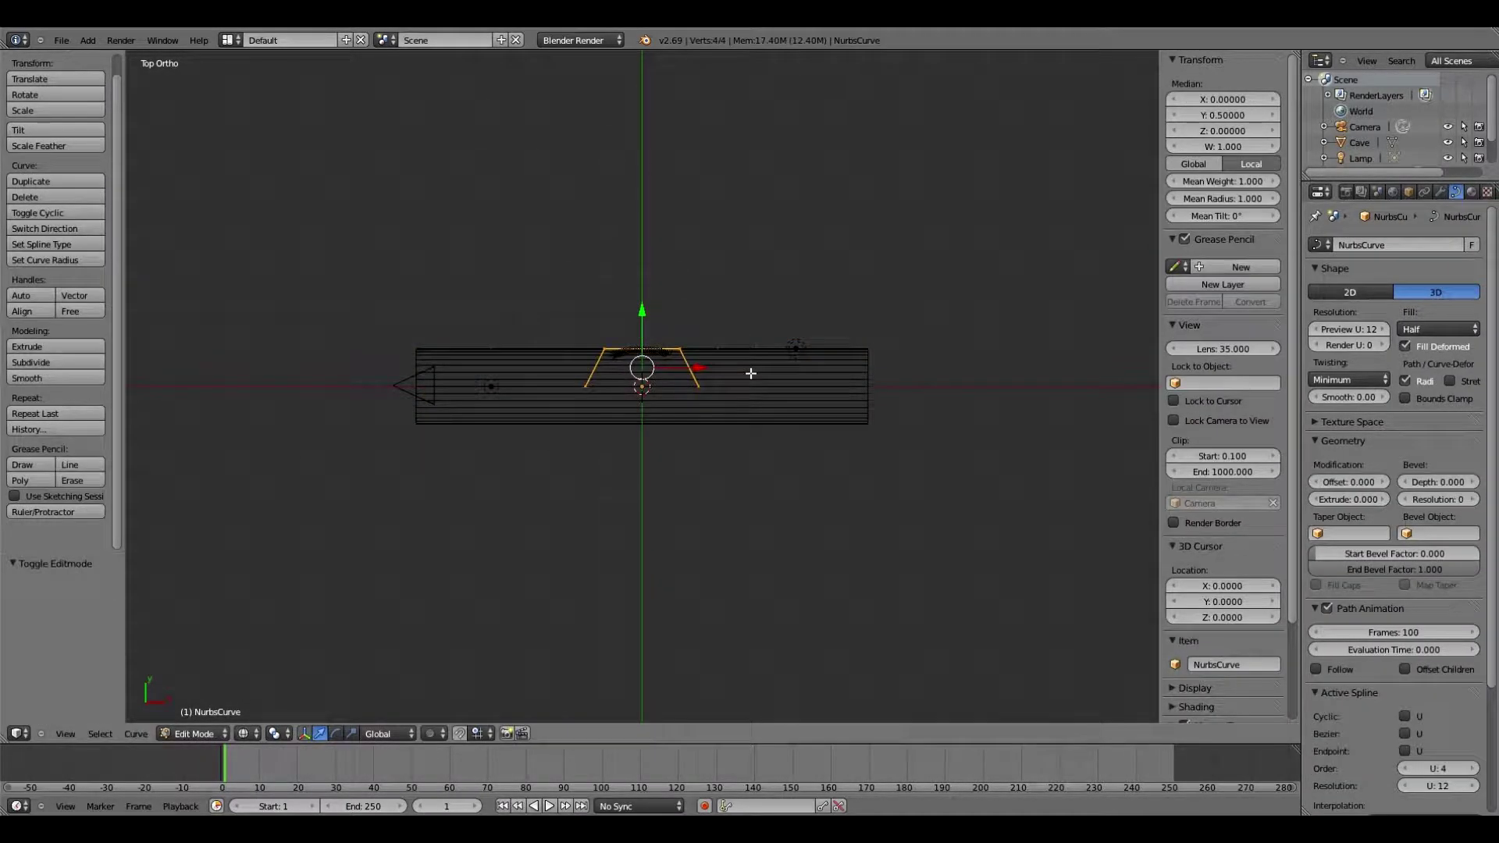
pyautogui.rightClick(751, 374)
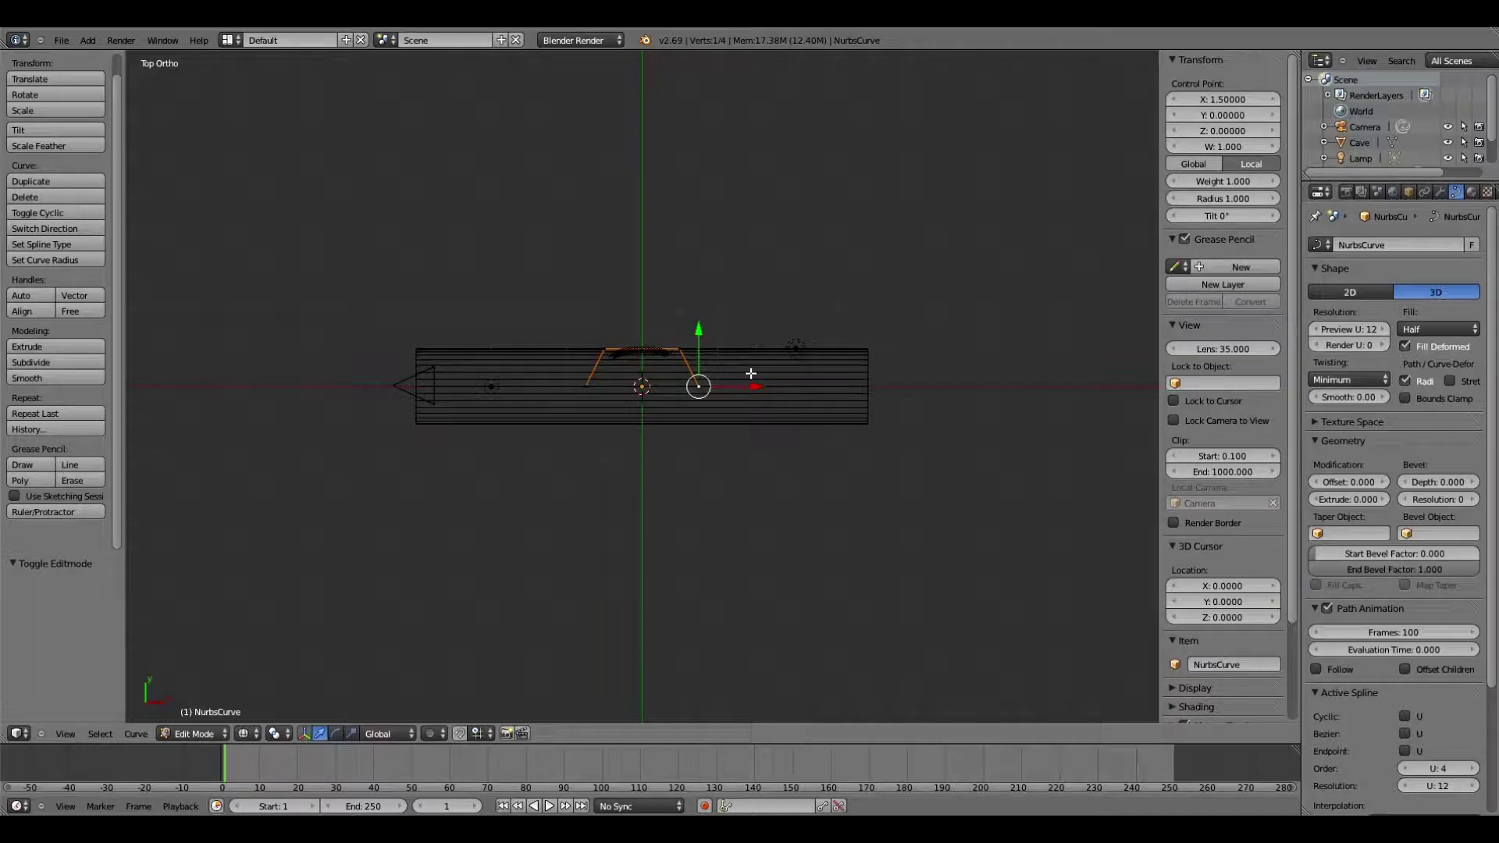
pyautogui.keyDown('ctrl'); pyautogui.click(750, 374); pyautogui.keyUp('ctrl')
pyautogui.press('Tab')
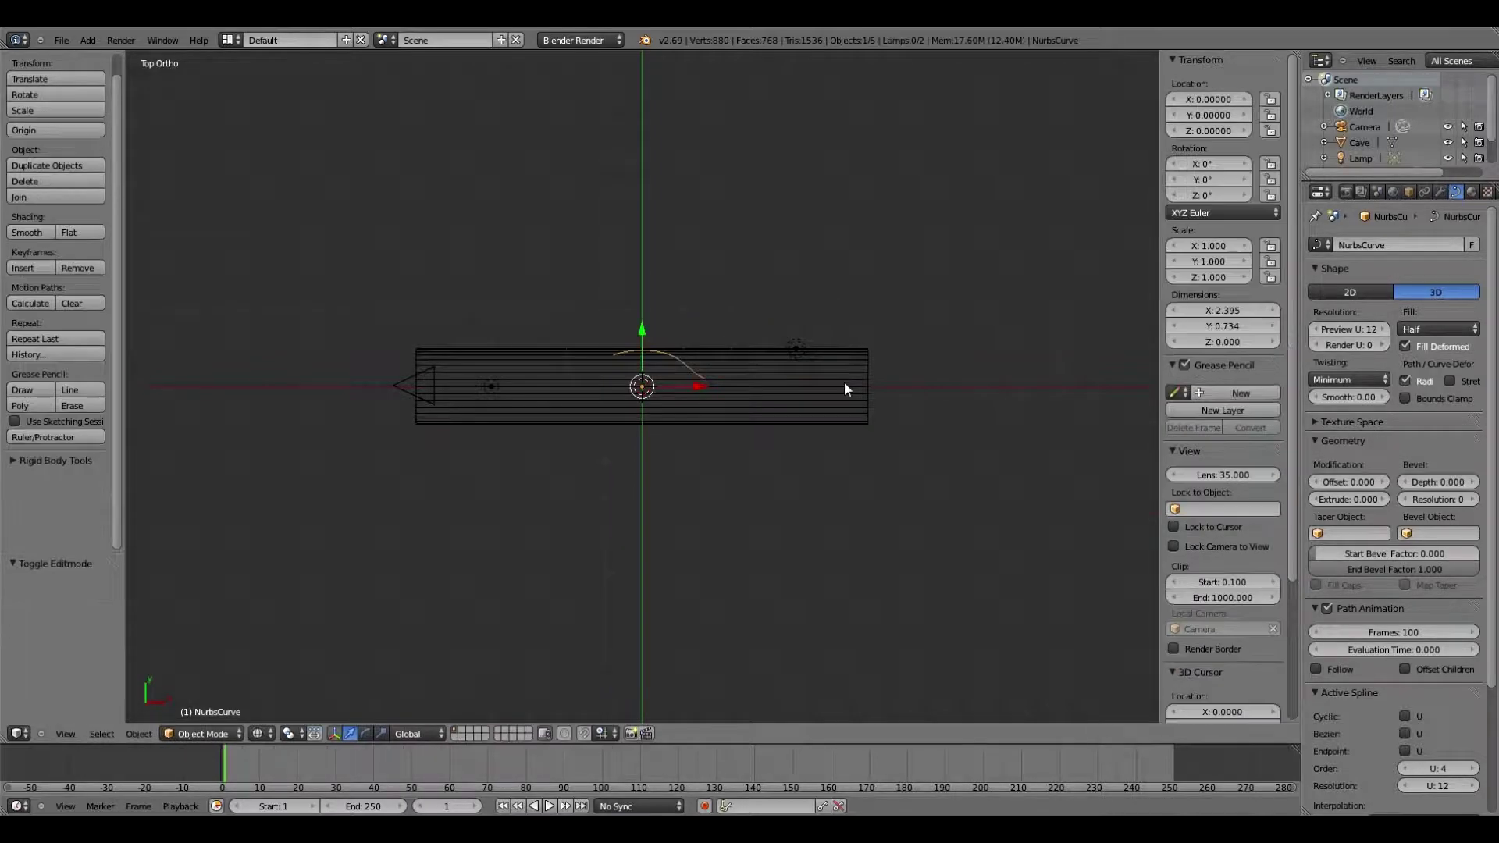
pyautogui.rightClick(844, 382)
pyautogui.click(1439, 191)
# Add a Curve modifier to the Cave that deforms it along the NURBS curve.
pyautogui.click(1433, 246)
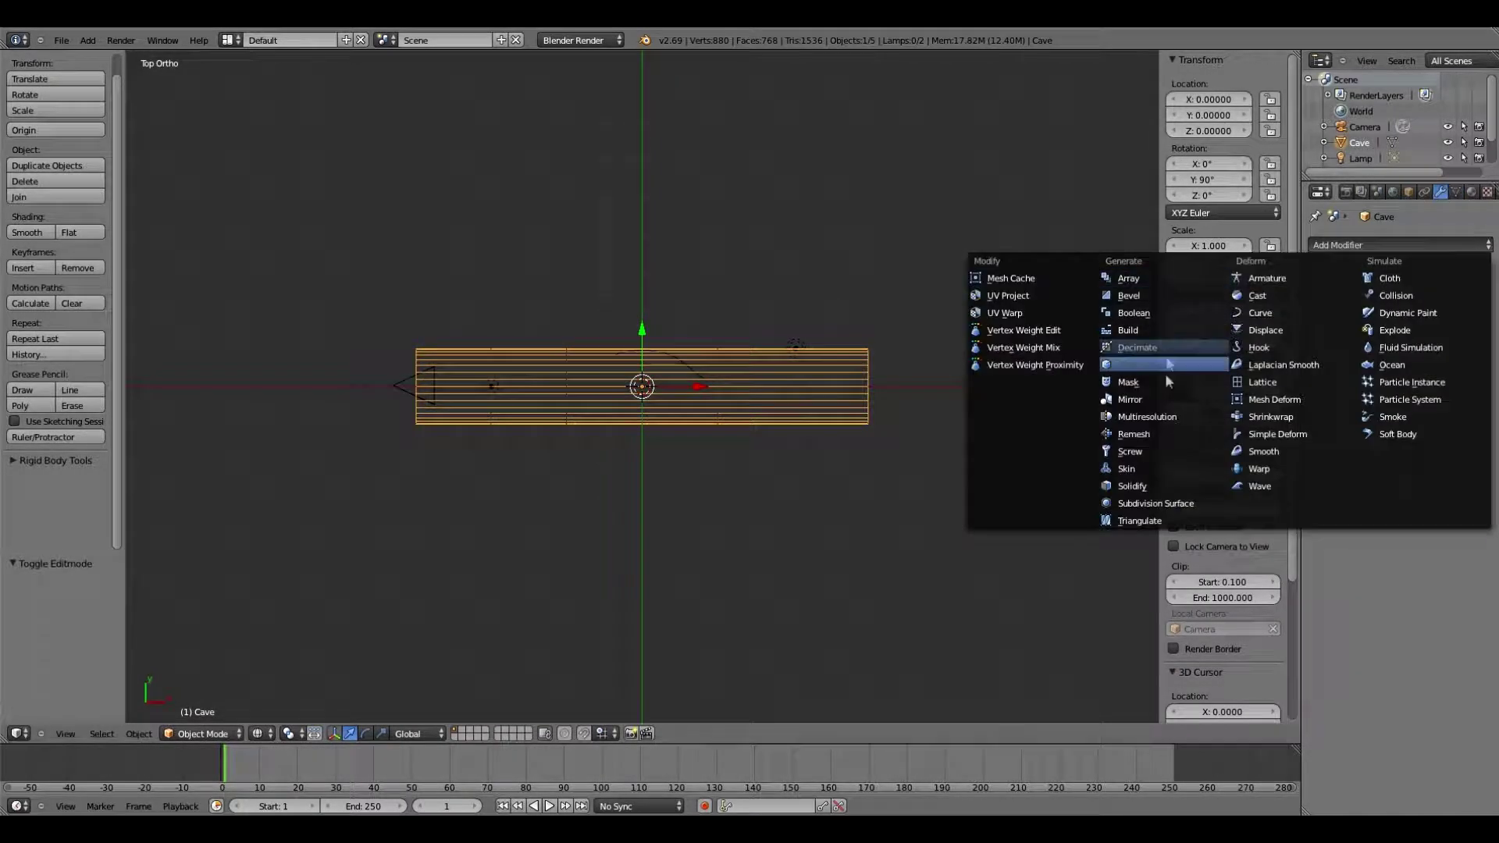
pyautogui.click(1229, 296)
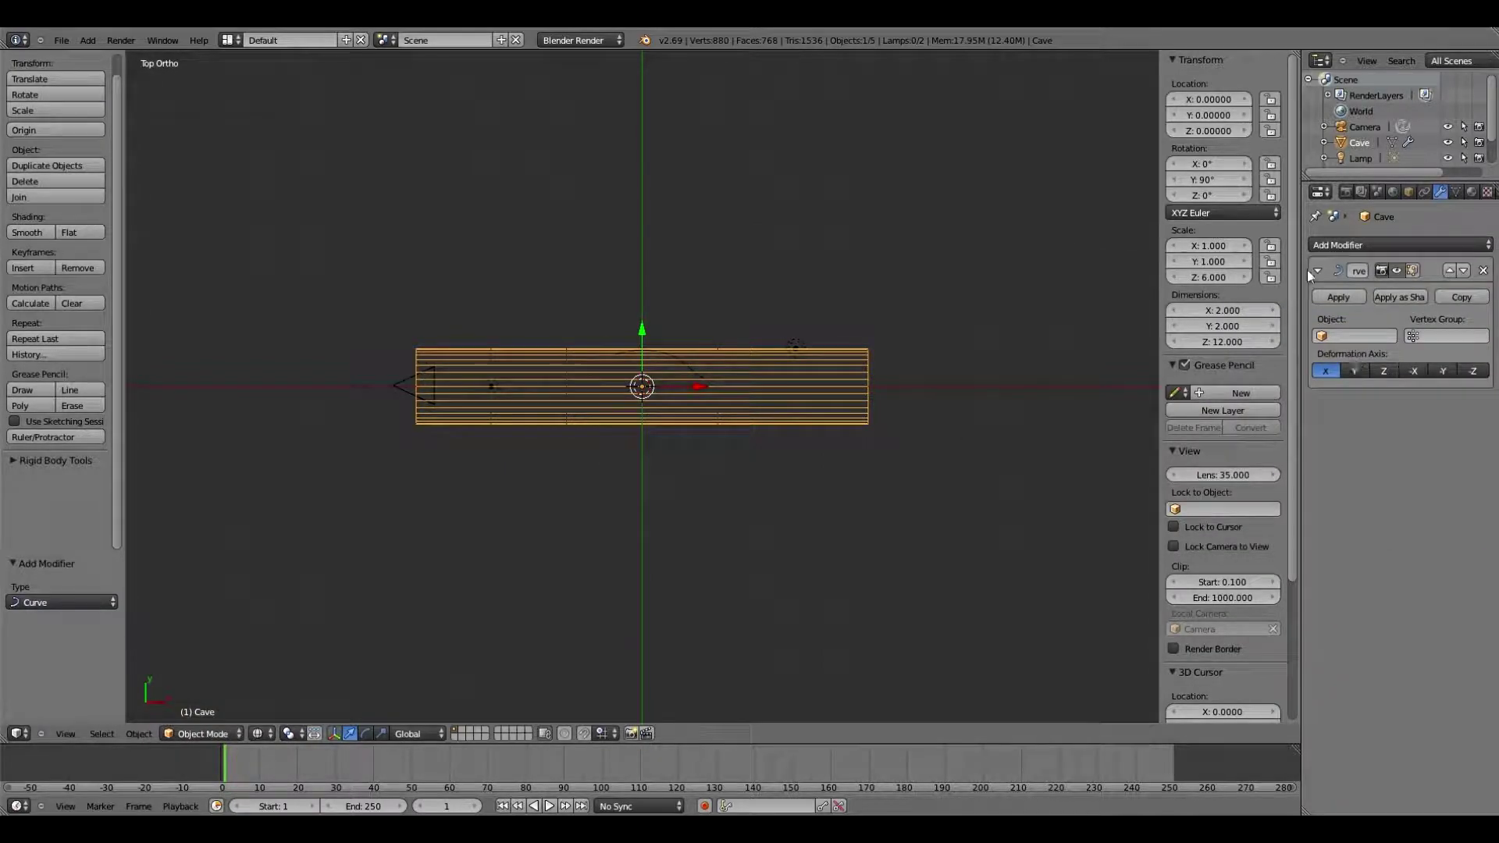
pyautogui.click(1354, 336)
pyautogui.click(1350, 405)
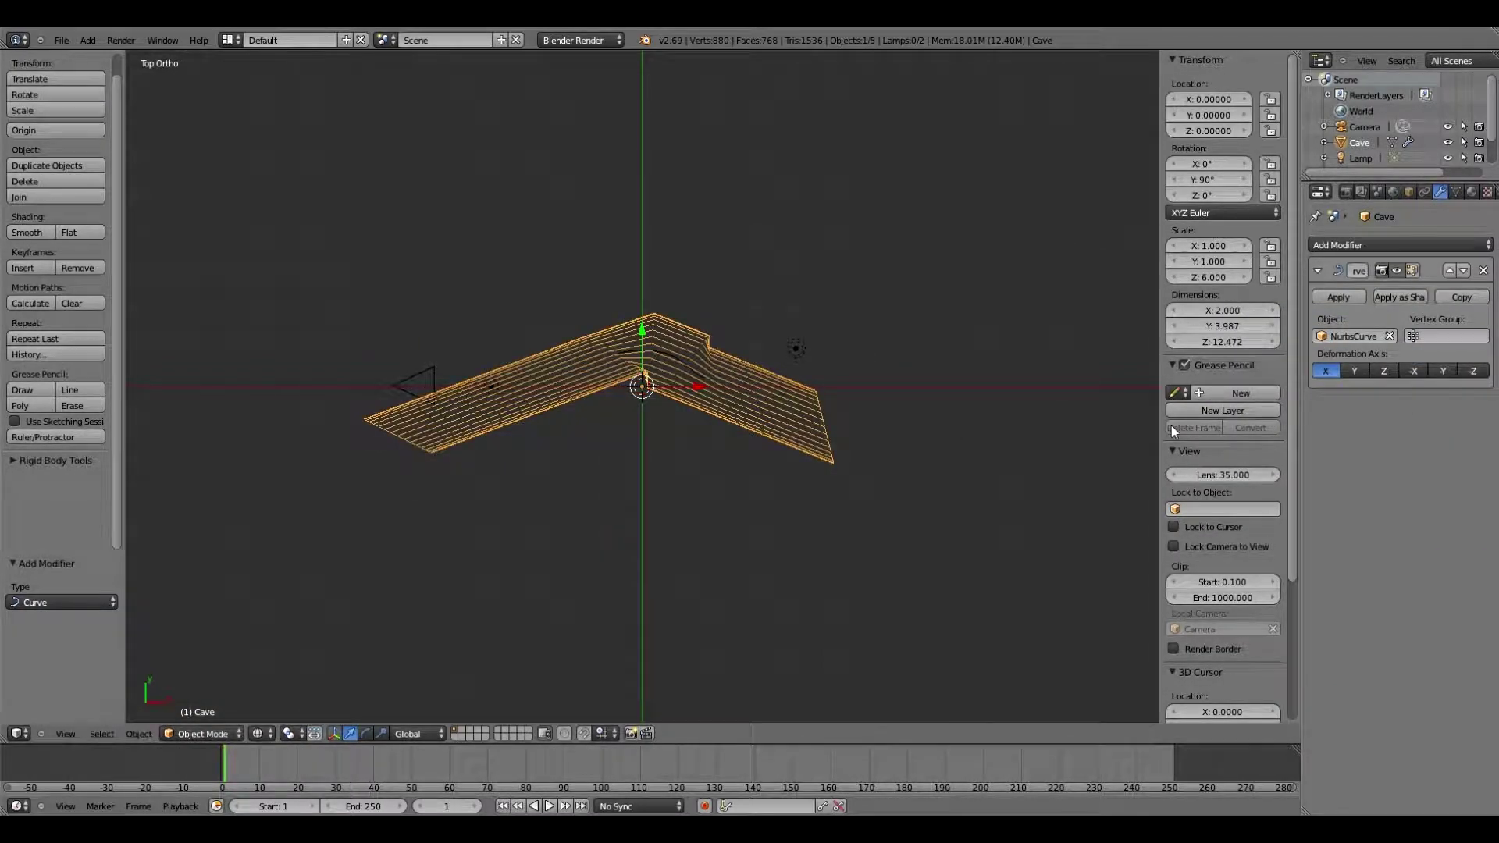
pyautogui.scroll(-2, 1370, 147)
# Reshape the tunnel's bend by moving three of the curve's control points.
pyautogui.click(1370, 148)
pyautogui.press('Tab')
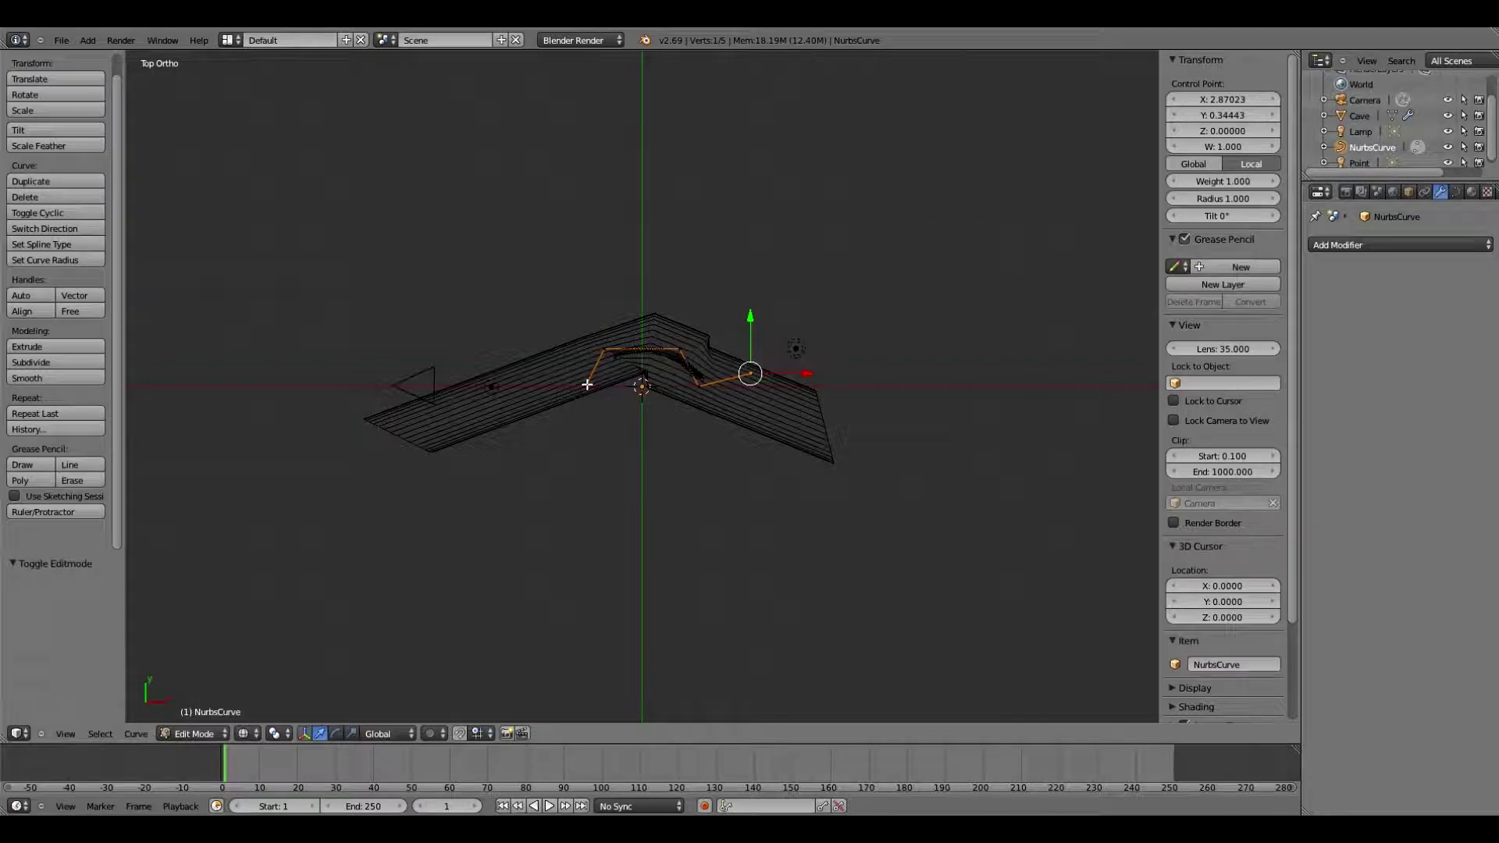
pyautogui.press('g')
pyautogui.click(535, 348)
pyautogui.rightClick(712, 343)
pyautogui.press('g')
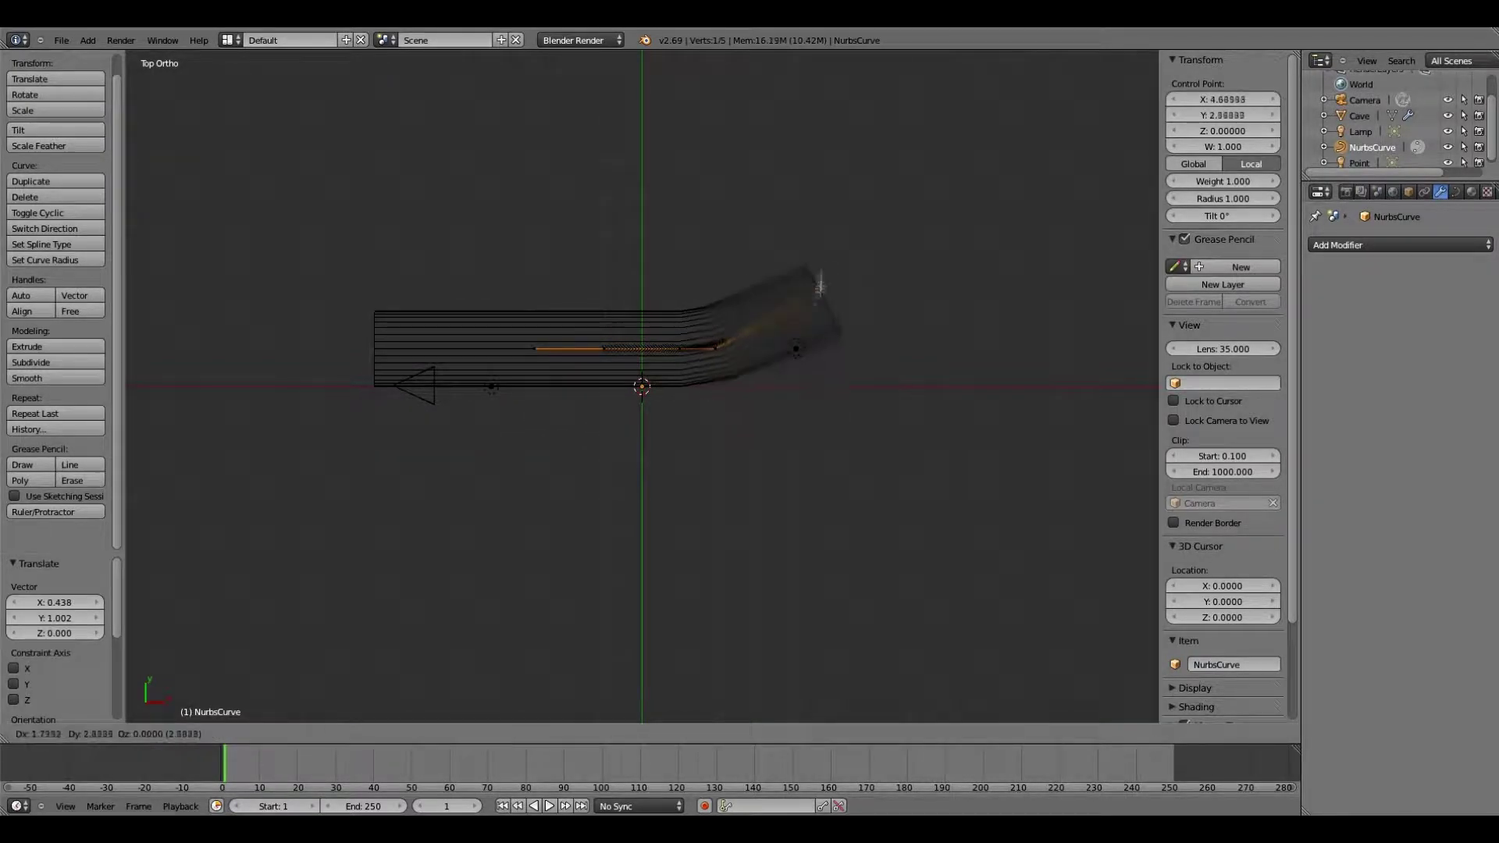
pyautogui.click(752, 238)
pyautogui.rightClick(607, 347)
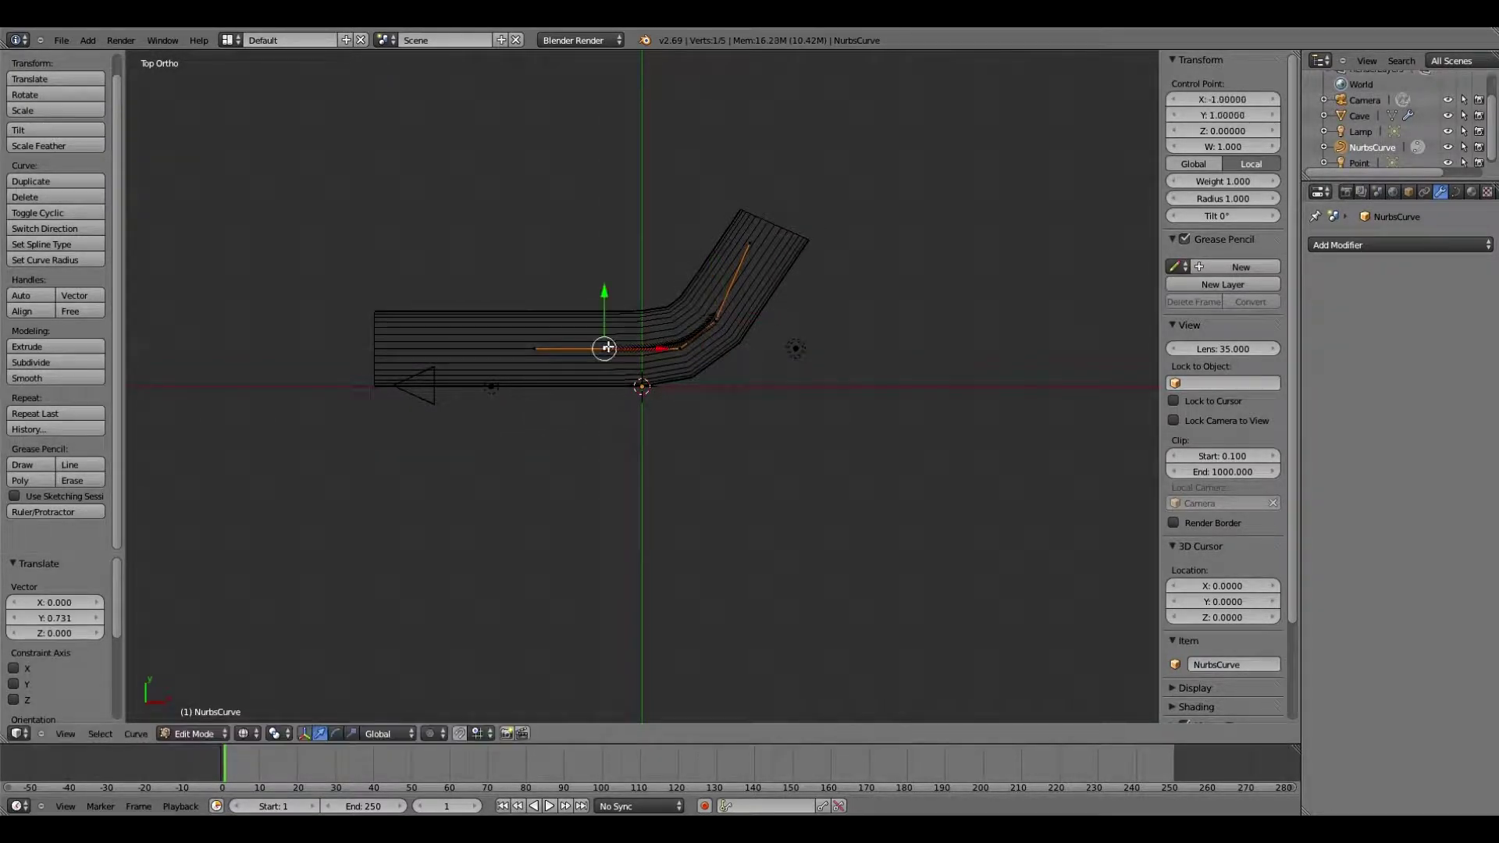
pyautogui.press('g')
pyautogui.click(628, 348)
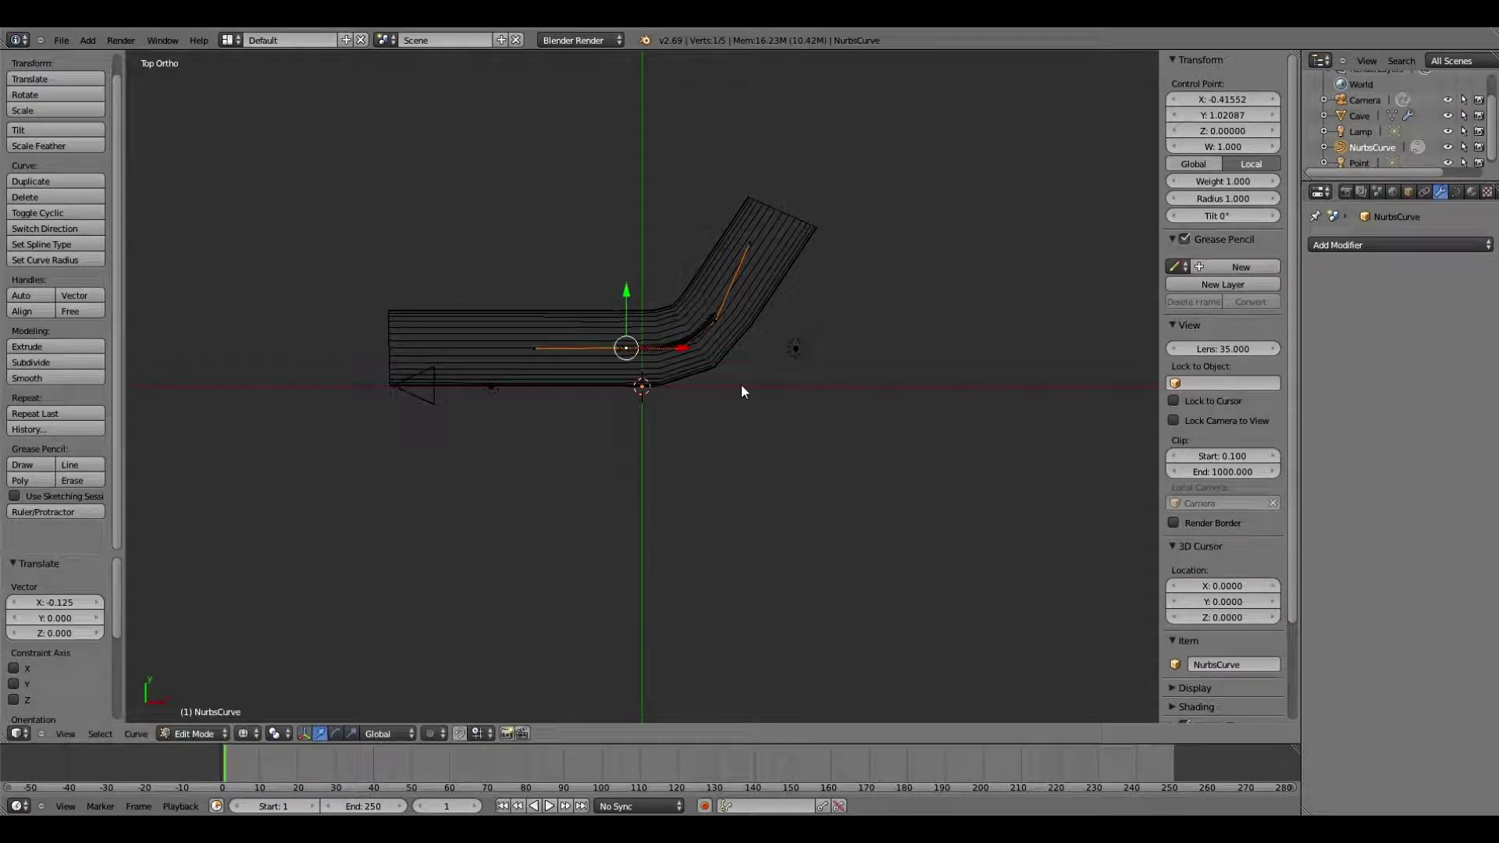
pyautogui.press('Tab')
# Shift the Cave mesh 0.918 along X and test-render the bend.
pyautogui.rightClick(579, 312)
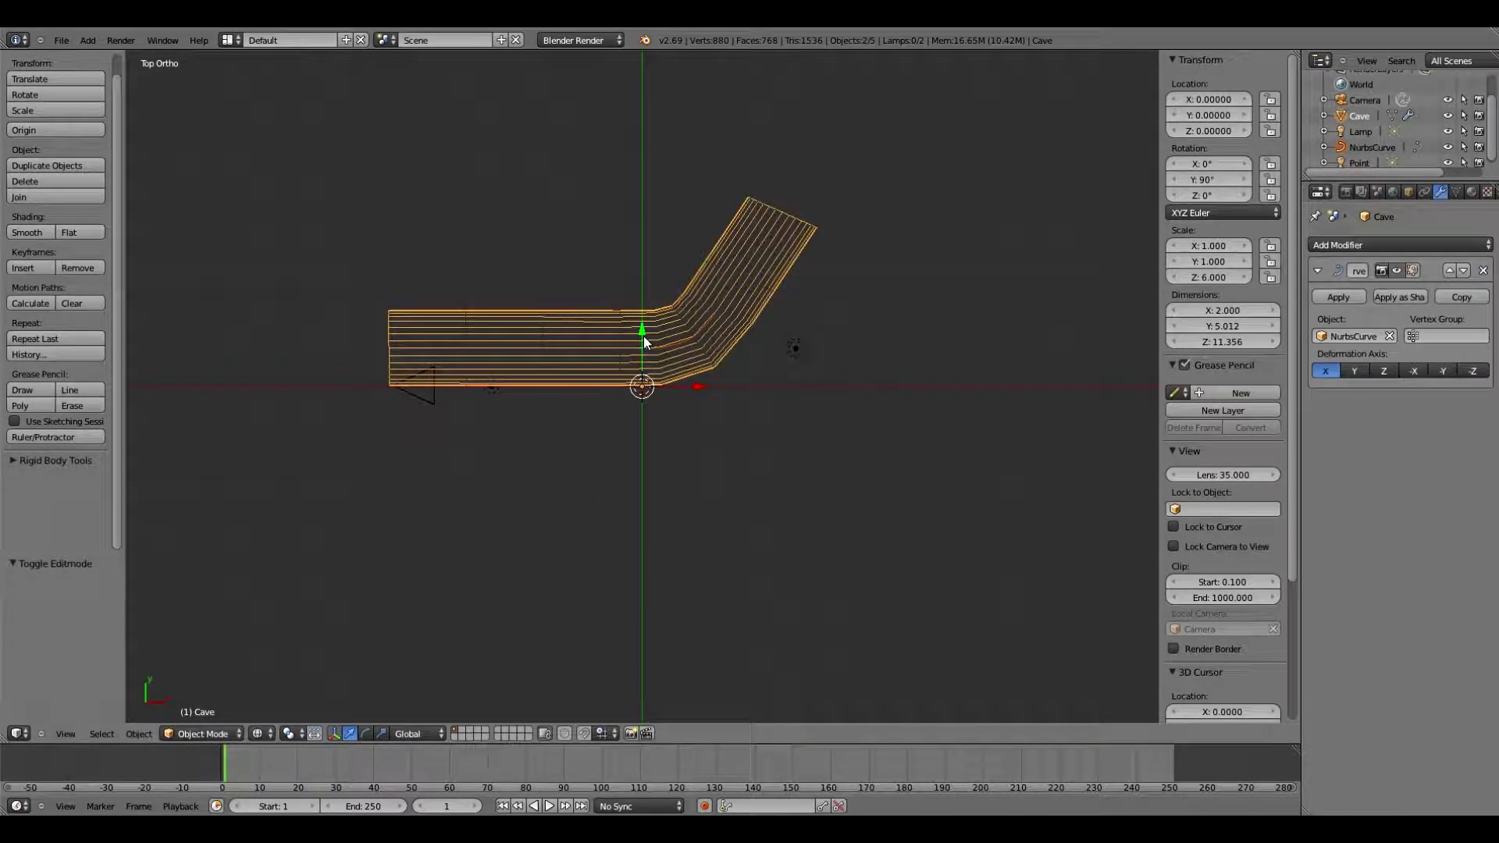
pyautogui.press('g')
pyautogui.press('x')
pyautogui.click(806, 350)
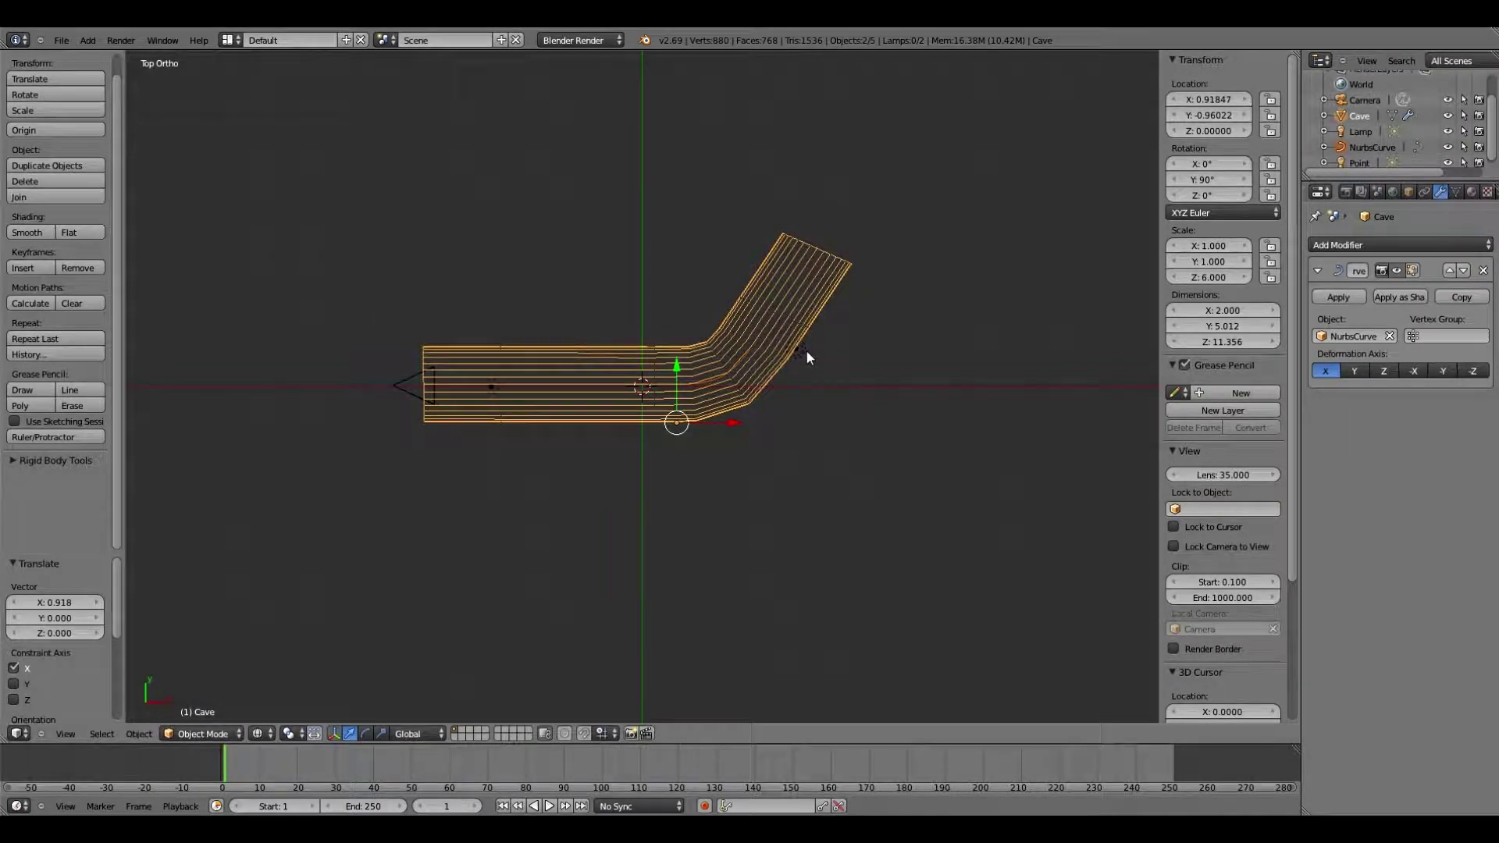
pyautogui.press('F12')
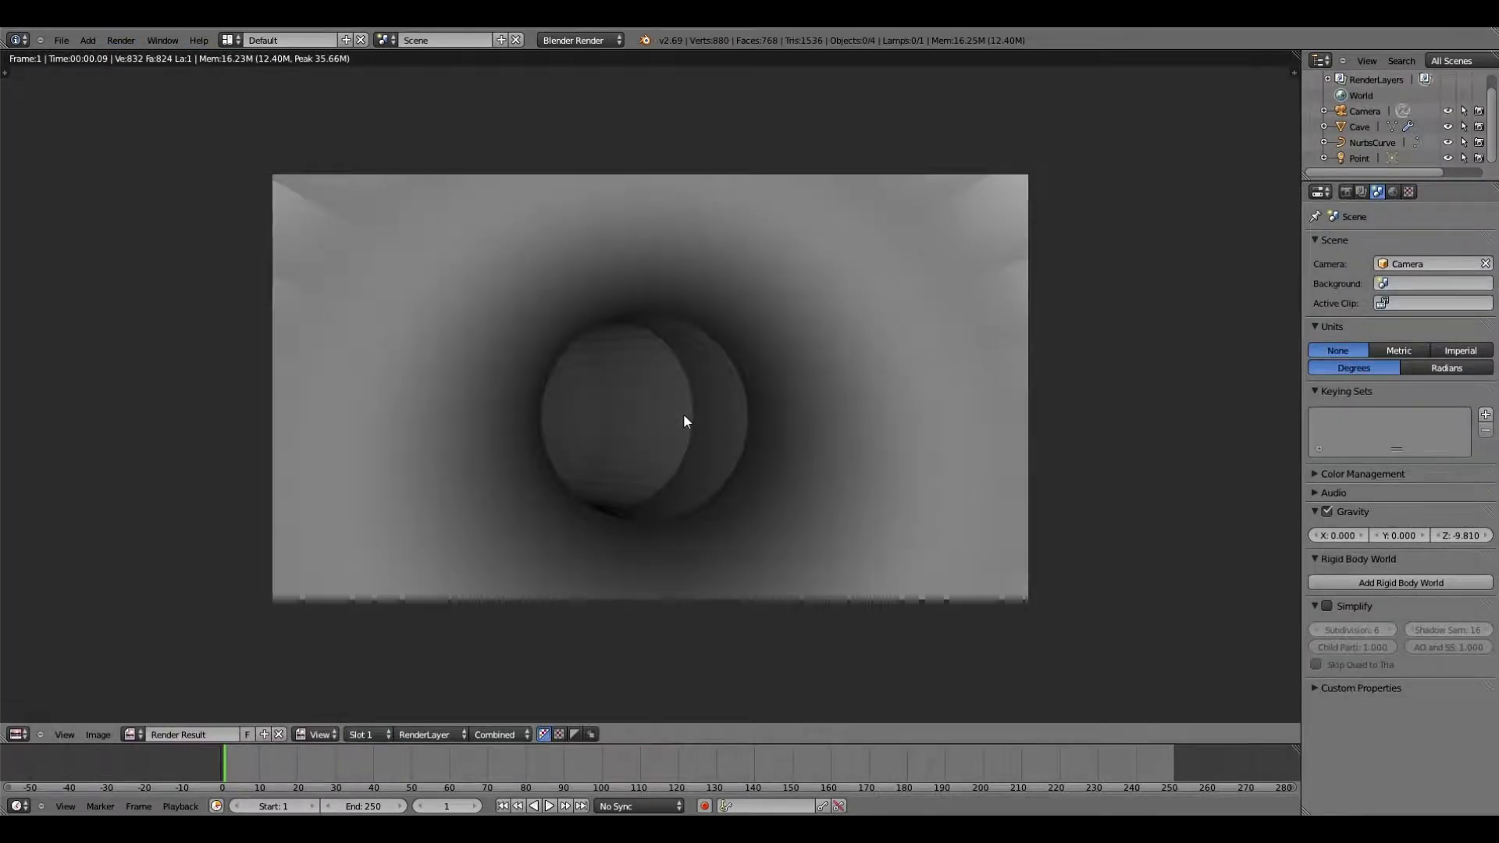
pyautogui.press('Escape')
# Create a new material for the Cave and add a Clouds texture to it.
pyautogui.rightClick(712, 360)
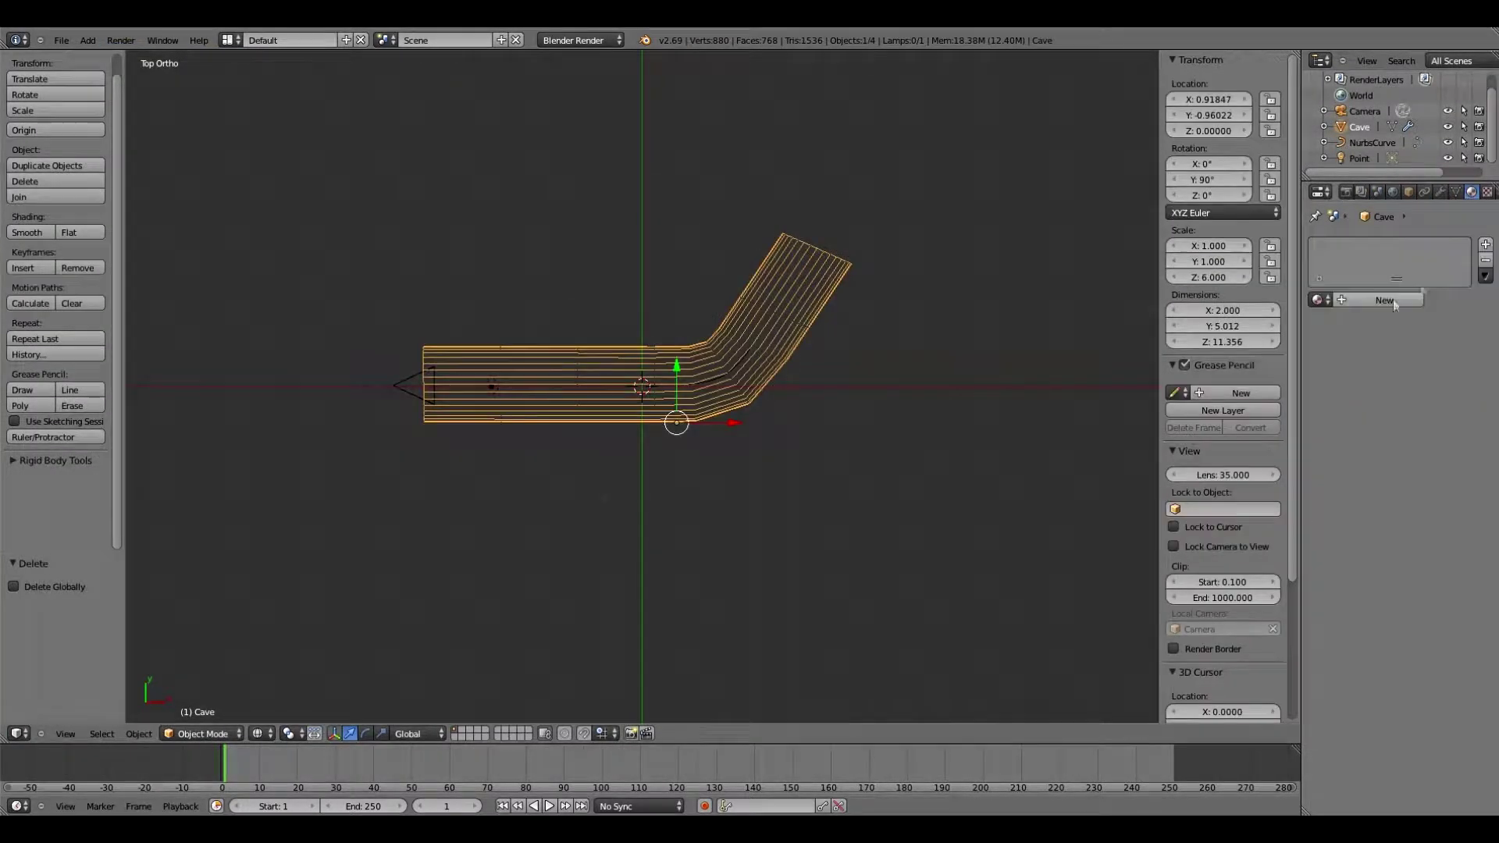
pyautogui.click(1344, 300)
pyautogui.click(1490, 193)
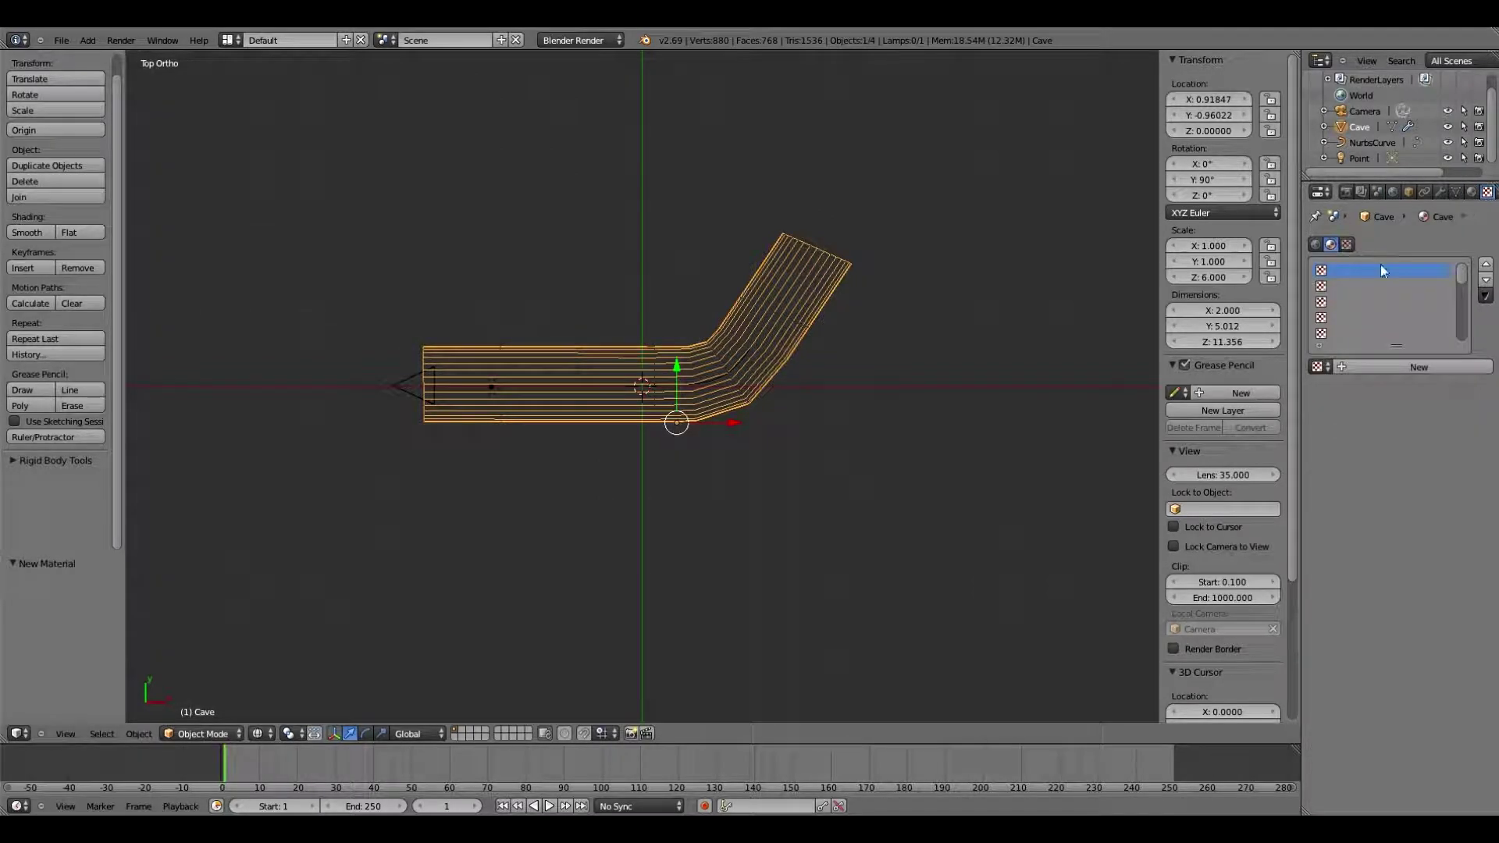
pyautogui.click(1402, 364)
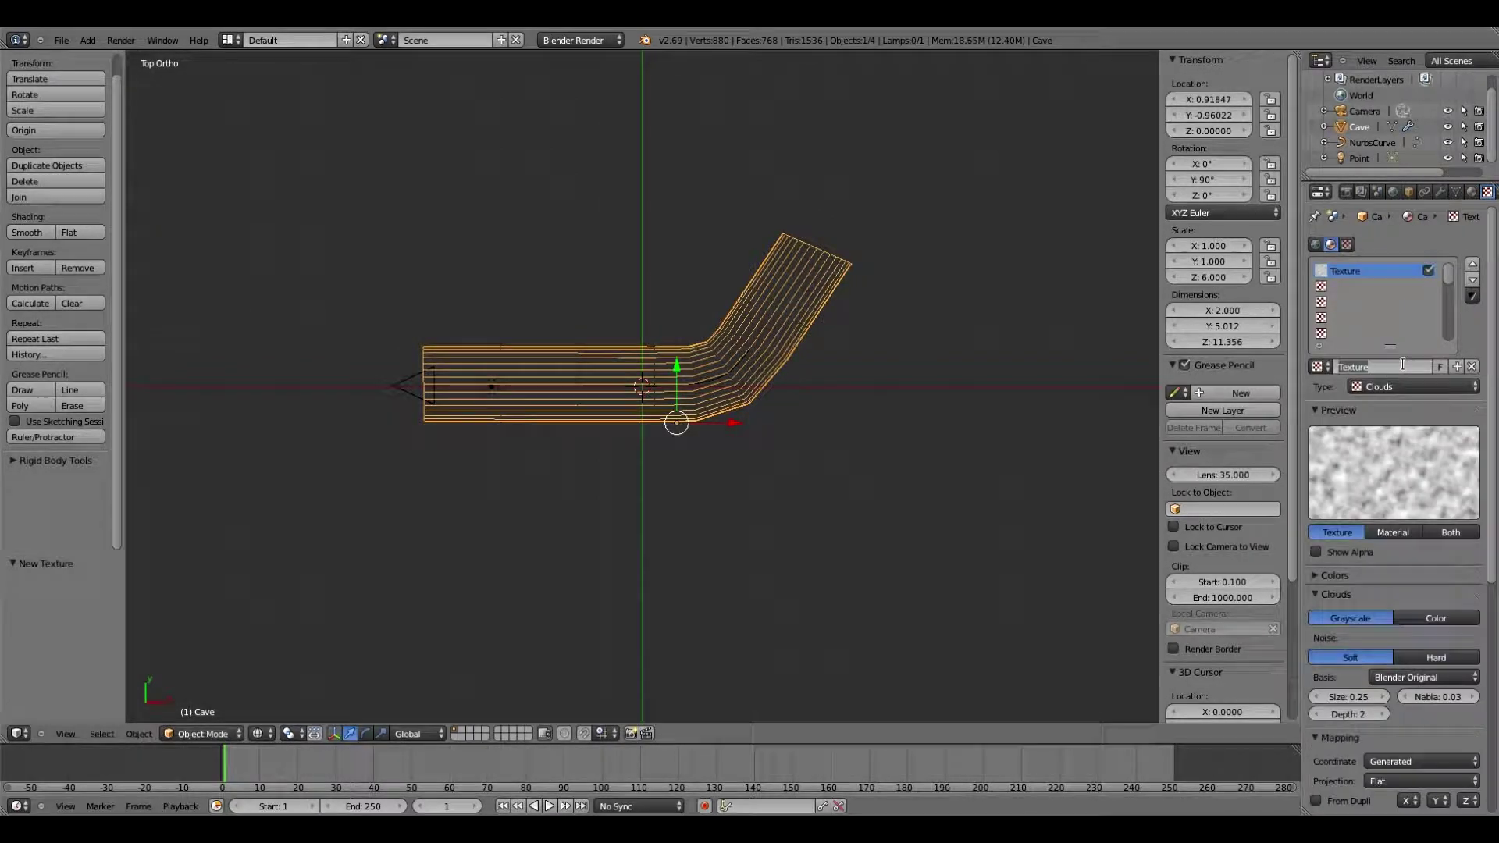
# Give the Clouds texture Cube projection, affecting normals instead of colour, and test-render.
pyautogui.scroll(-8, 1428, 530)
pyautogui.click(1428, 529)
pyautogui.click(1405, 511)
pyautogui.scroll(-2, 1427, 530)
pyautogui.scroll(-1, 1427, 530)
pyautogui.click(1316, 603)
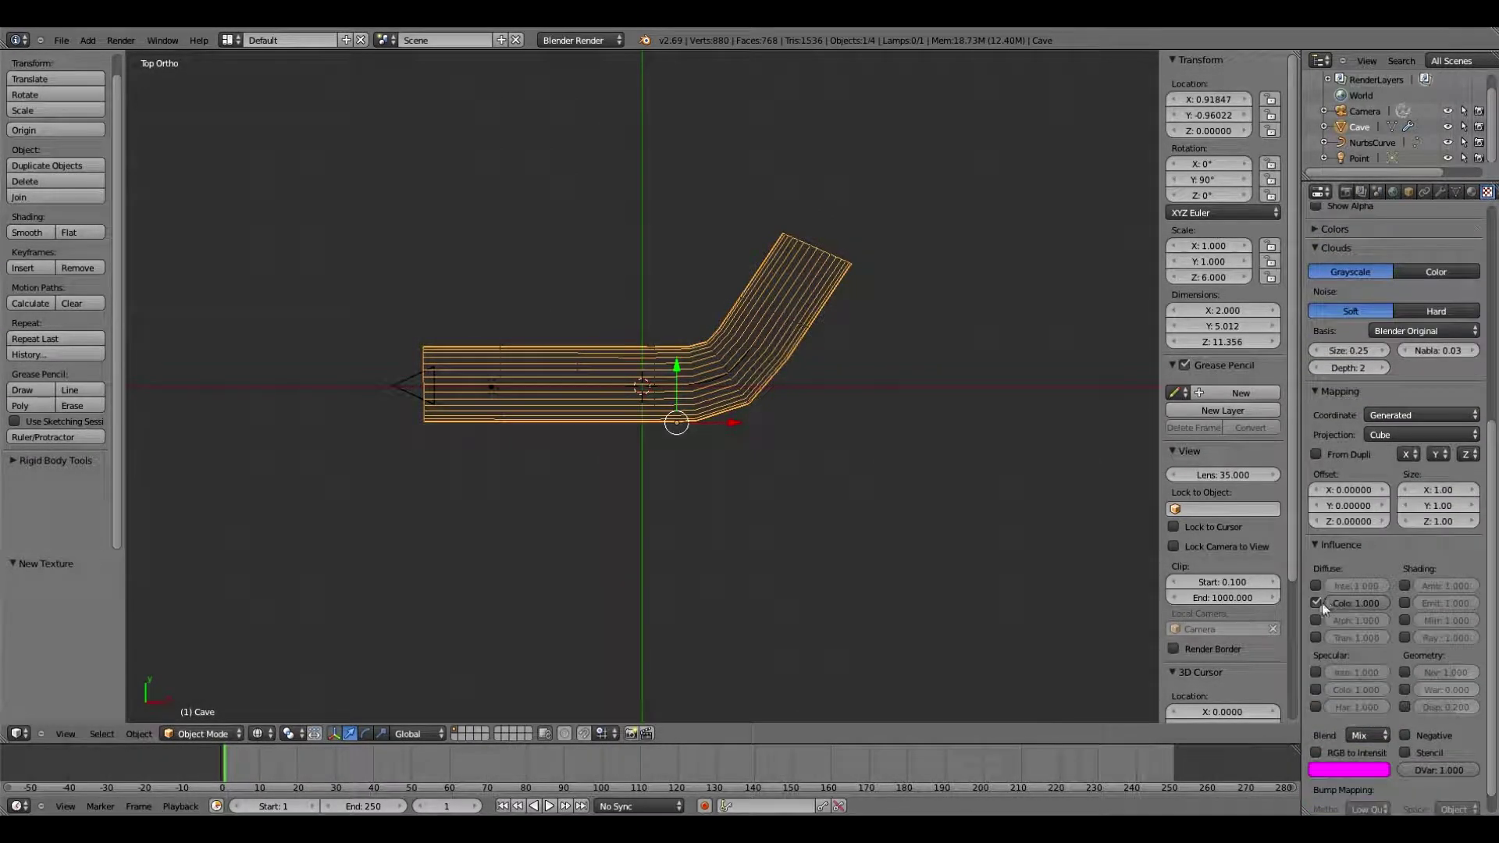
pyautogui.click(1404, 672)
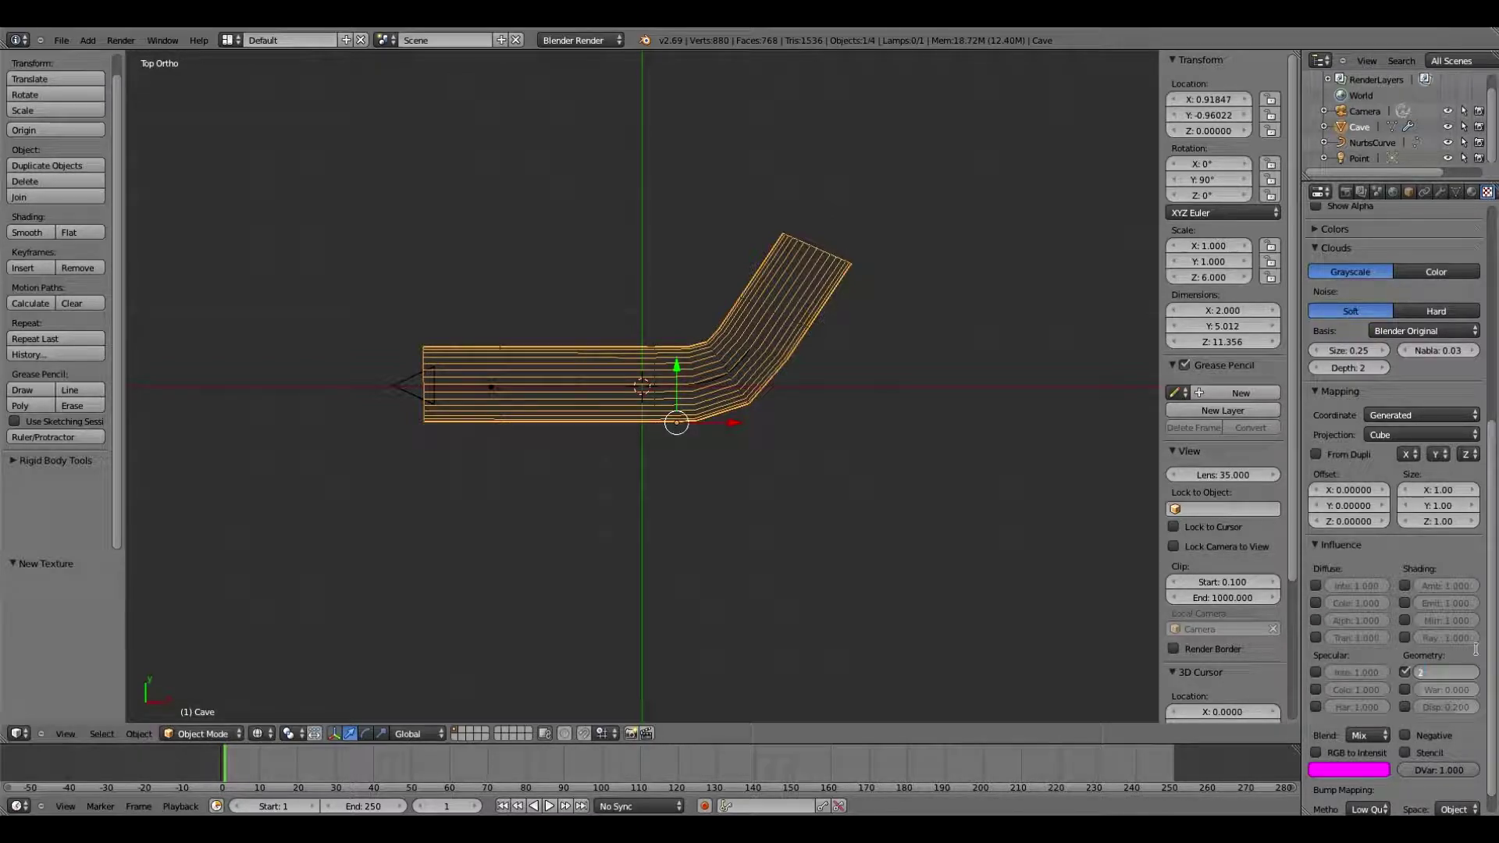
pyautogui.click(121, 40)
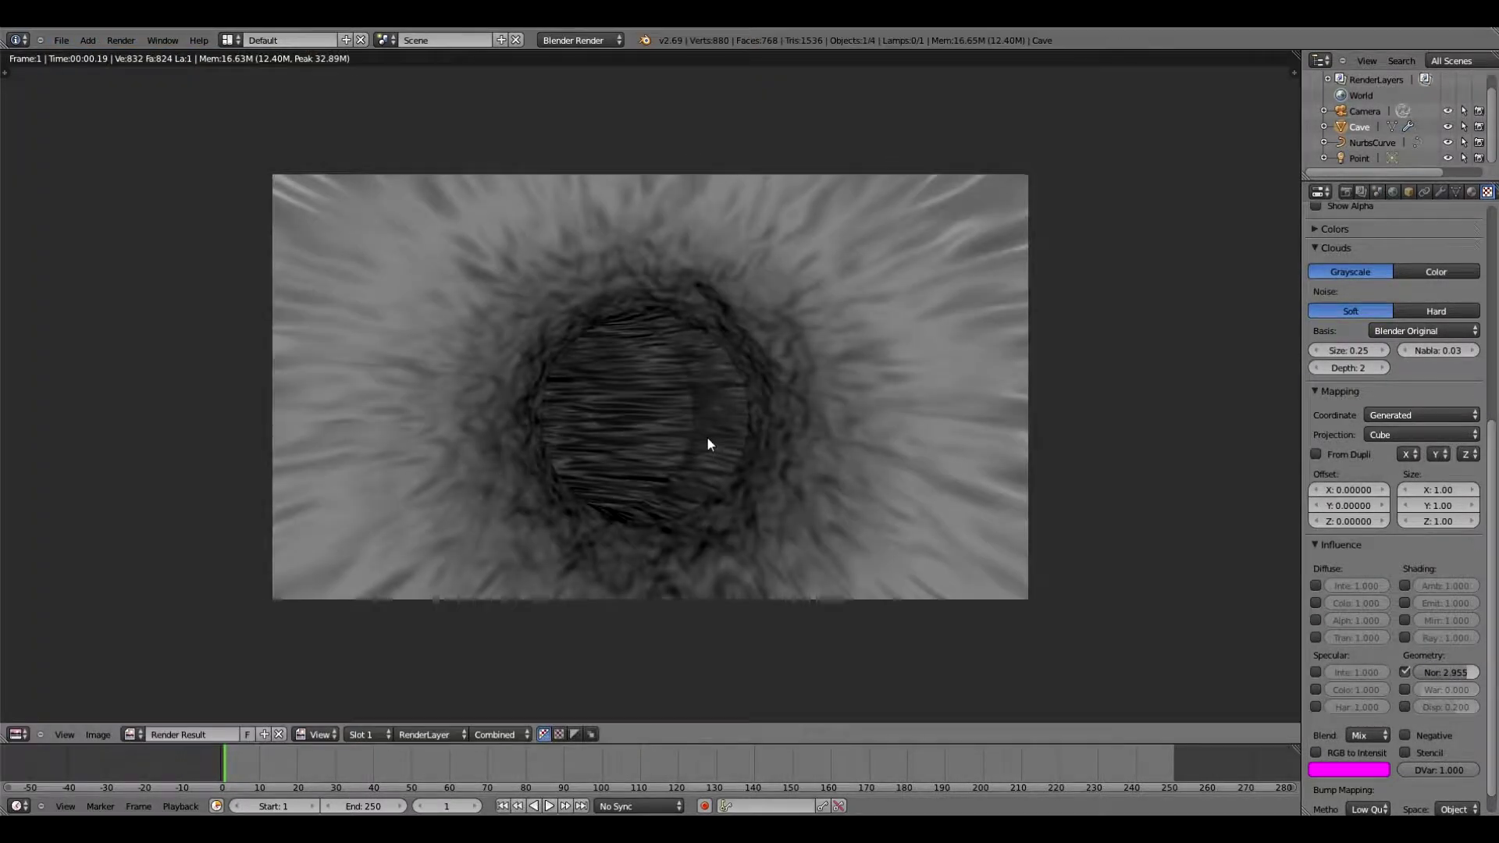
pyautogui.press('Escape')
# Add a second texture in the next slot, set to Distorted Noise.
pyautogui.scroll(10, 1393, 390)
pyautogui.click(1345, 286)
pyautogui.click(1382, 367)
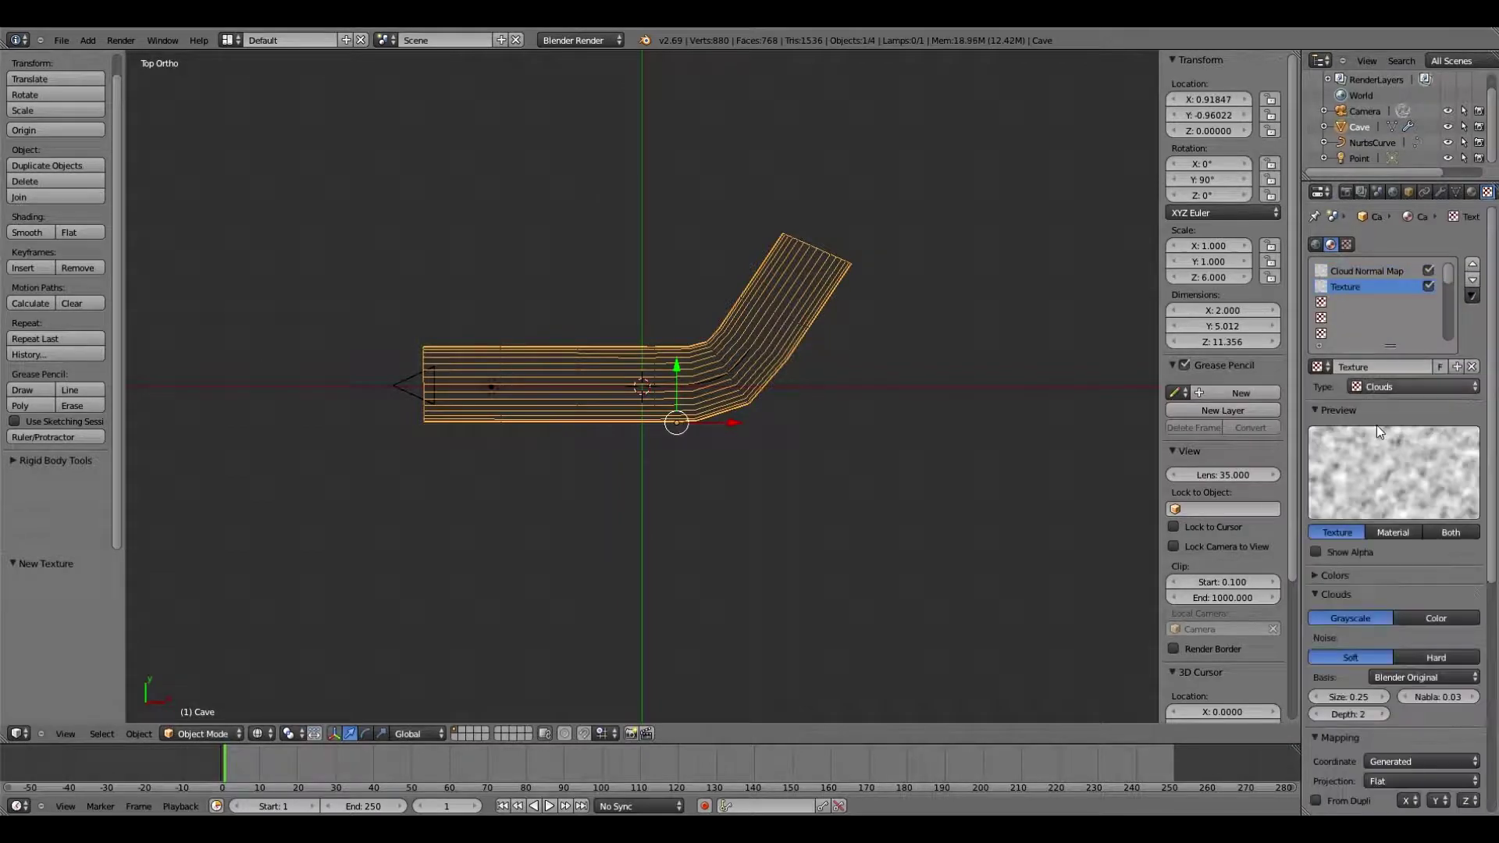
pyautogui.doubleClick(1382, 367)
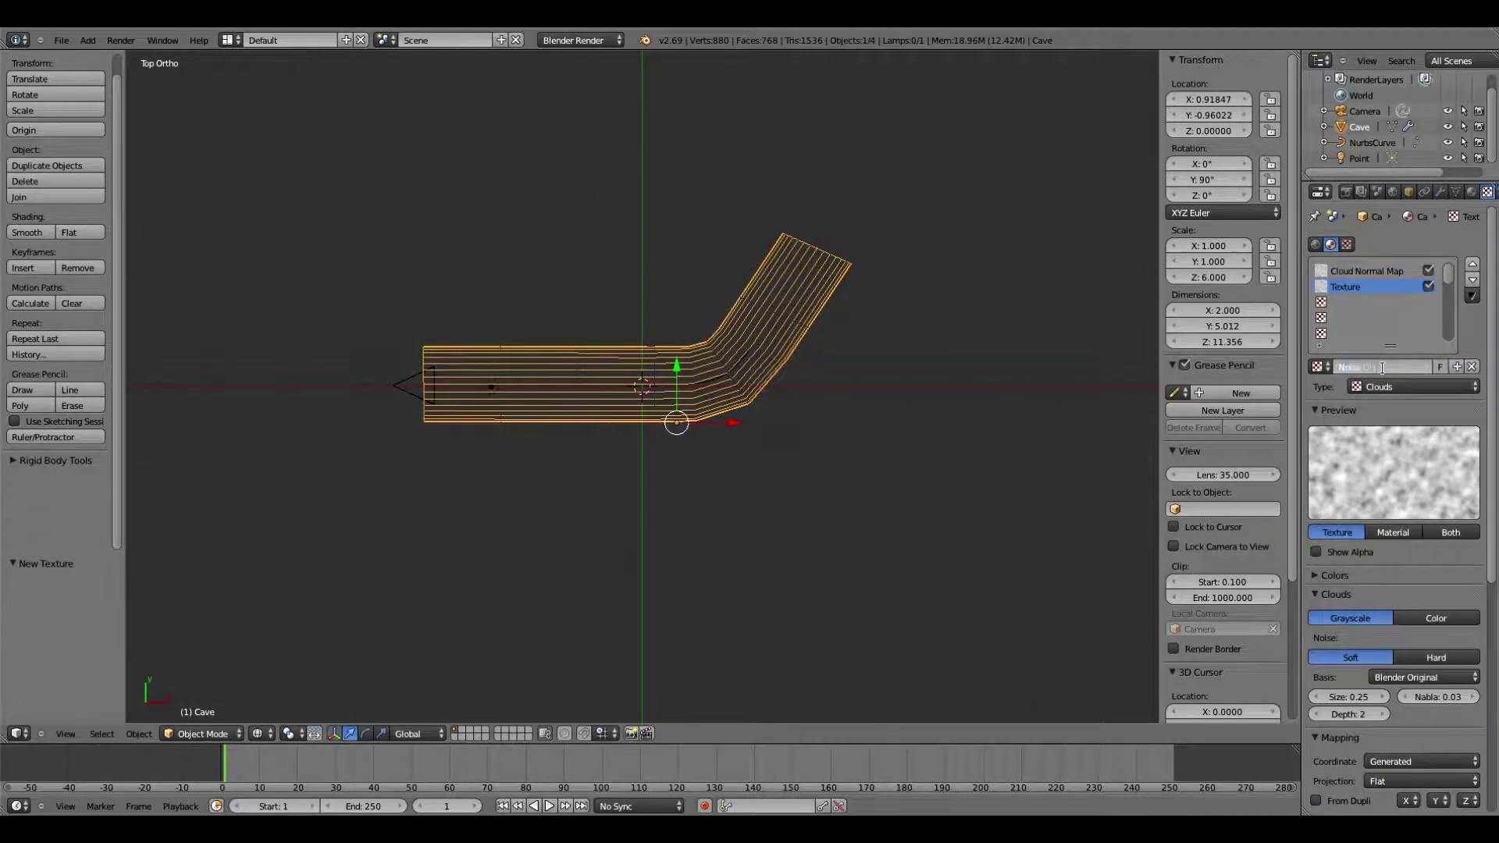
pyautogui.write('Noise Displace Map')
pyautogui.click(1416, 388)
pyautogui.click(1405, 308)
# Give the Distorted Noise texture Tube projection and Displace influence, then render.
pyautogui.scroll(-1, 1425, 331)
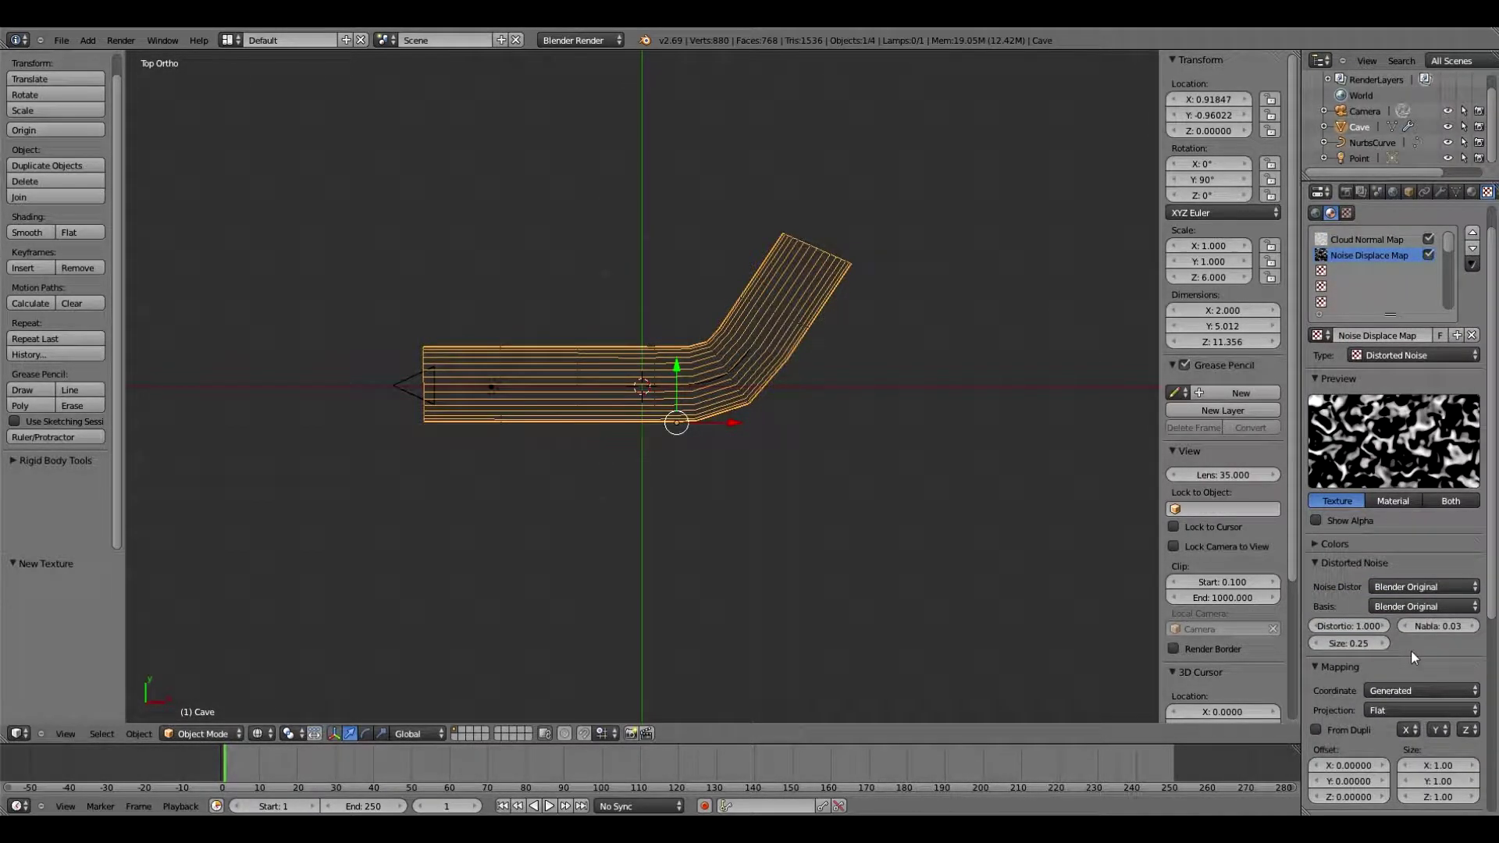
pyautogui.click(1421, 710)
pyautogui.click(1421, 663)
pyautogui.scroll(-4, 1420, 702)
pyautogui.scroll(-4, 1419, 713)
pyautogui.click(1405, 730)
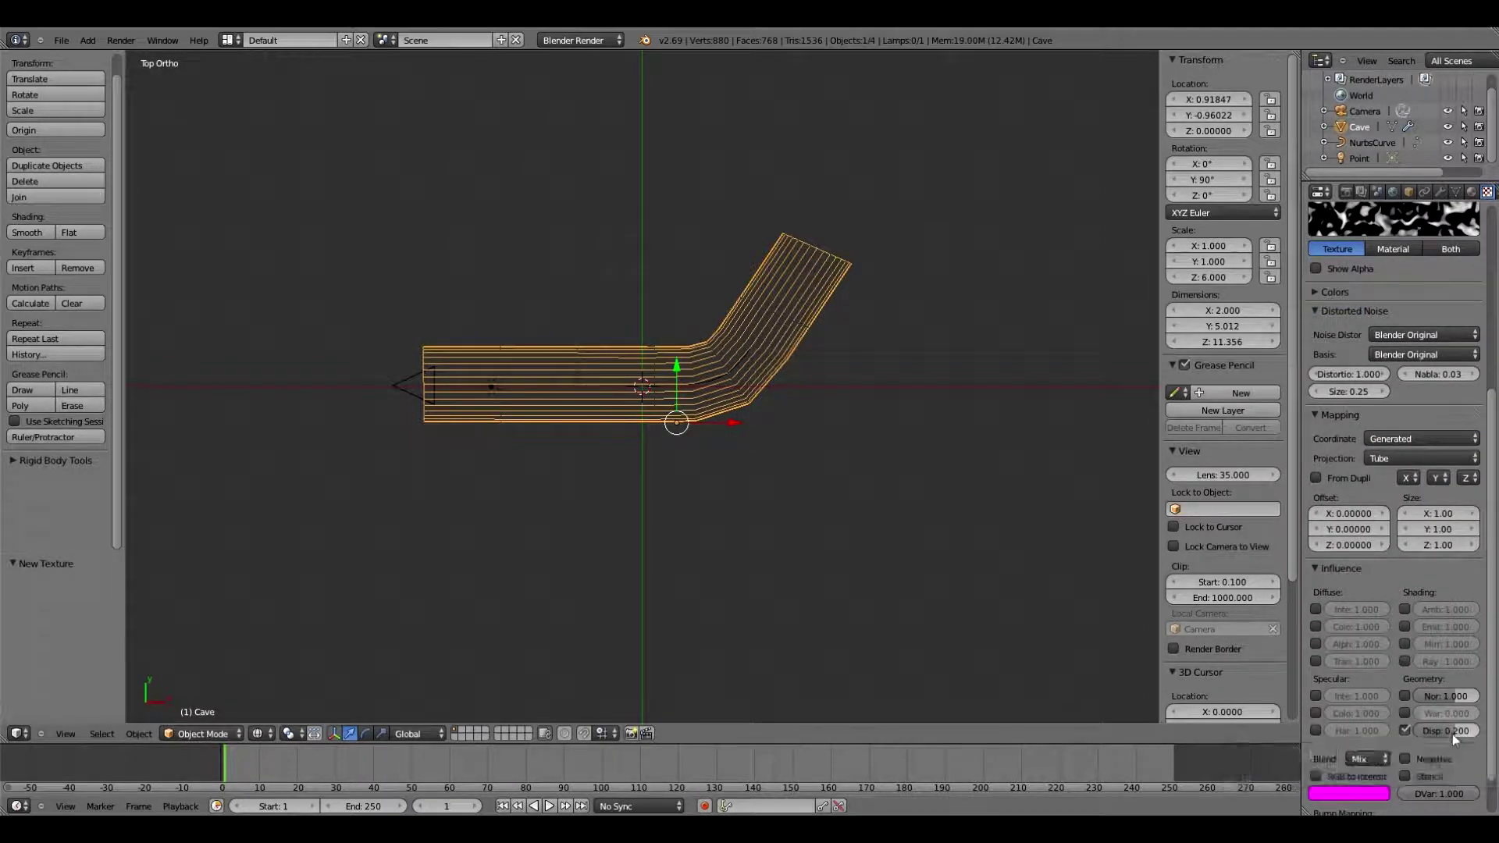
pyautogui.press('F12')
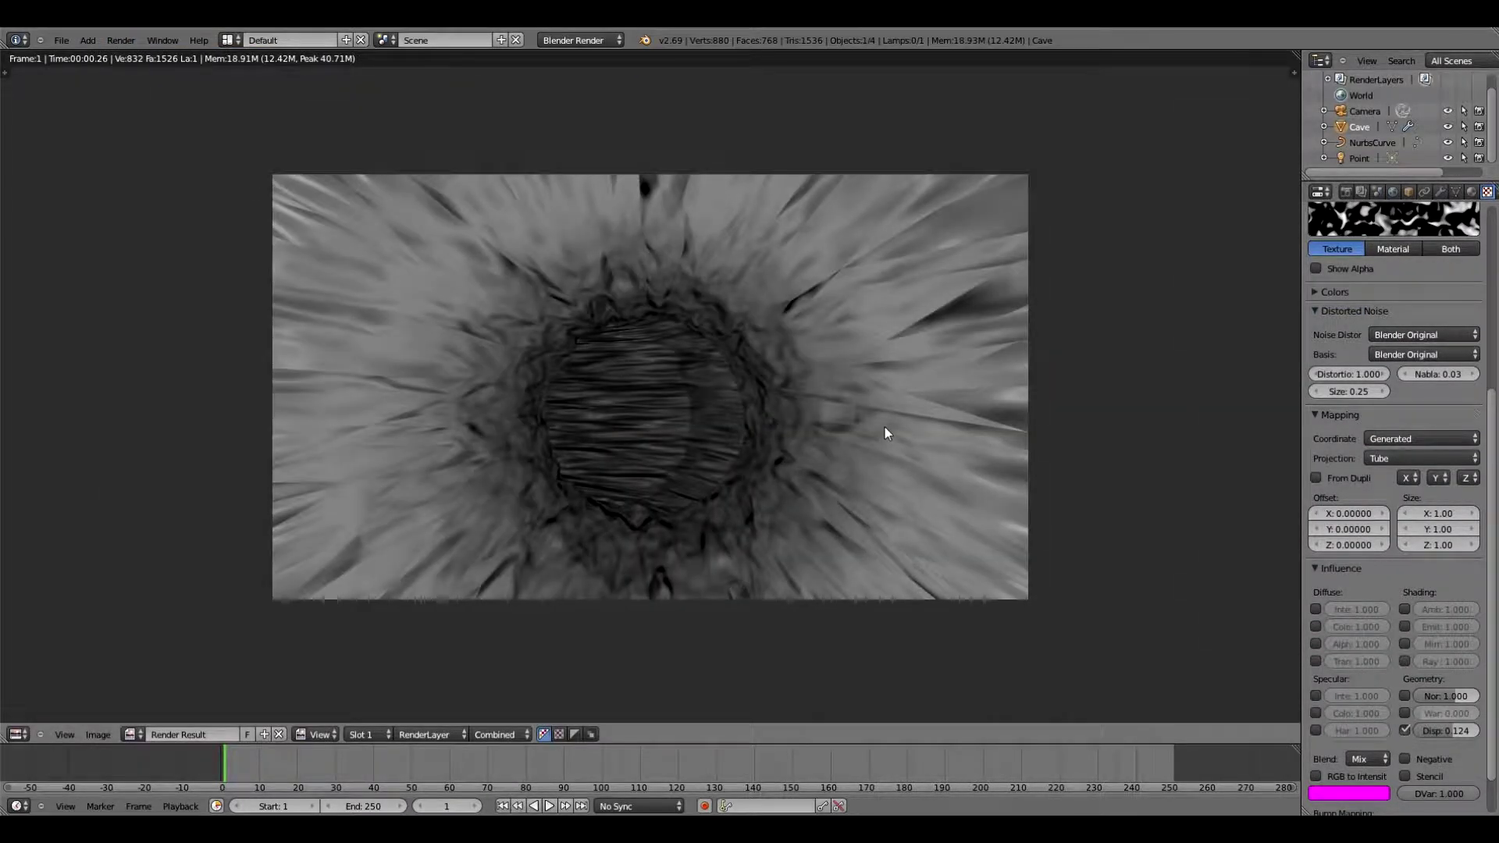
# Make the texture an Image or Movie type and load rock.png.
pyautogui.press('Escape')
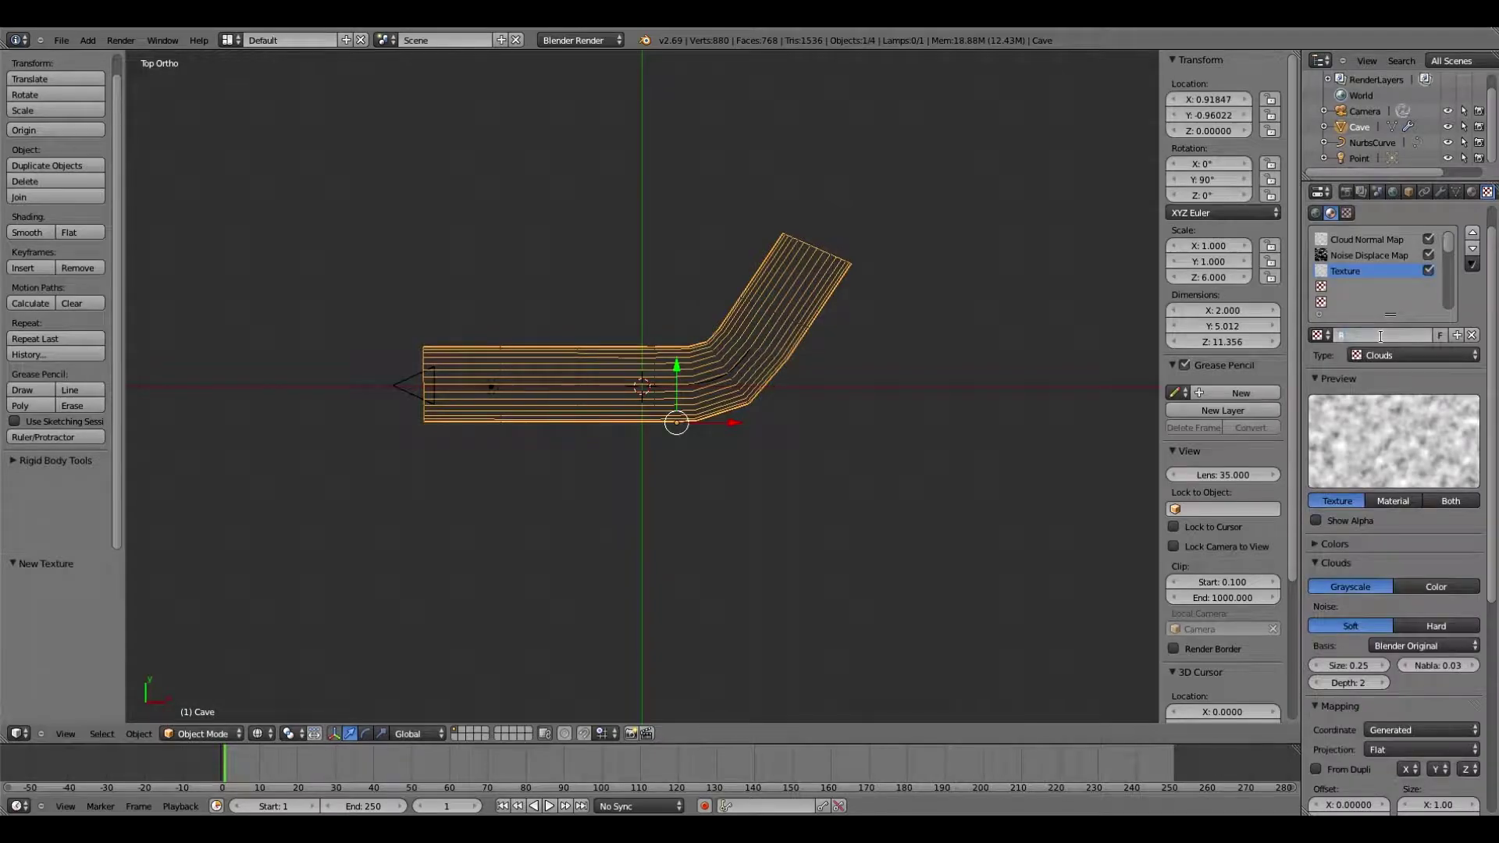
pyautogui.write('Rocks')
pyautogui.click(1413, 355)
pyautogui.click(1405, 402)
pyautogui.click(1437, 586)
pyautogui.click(258, 294)
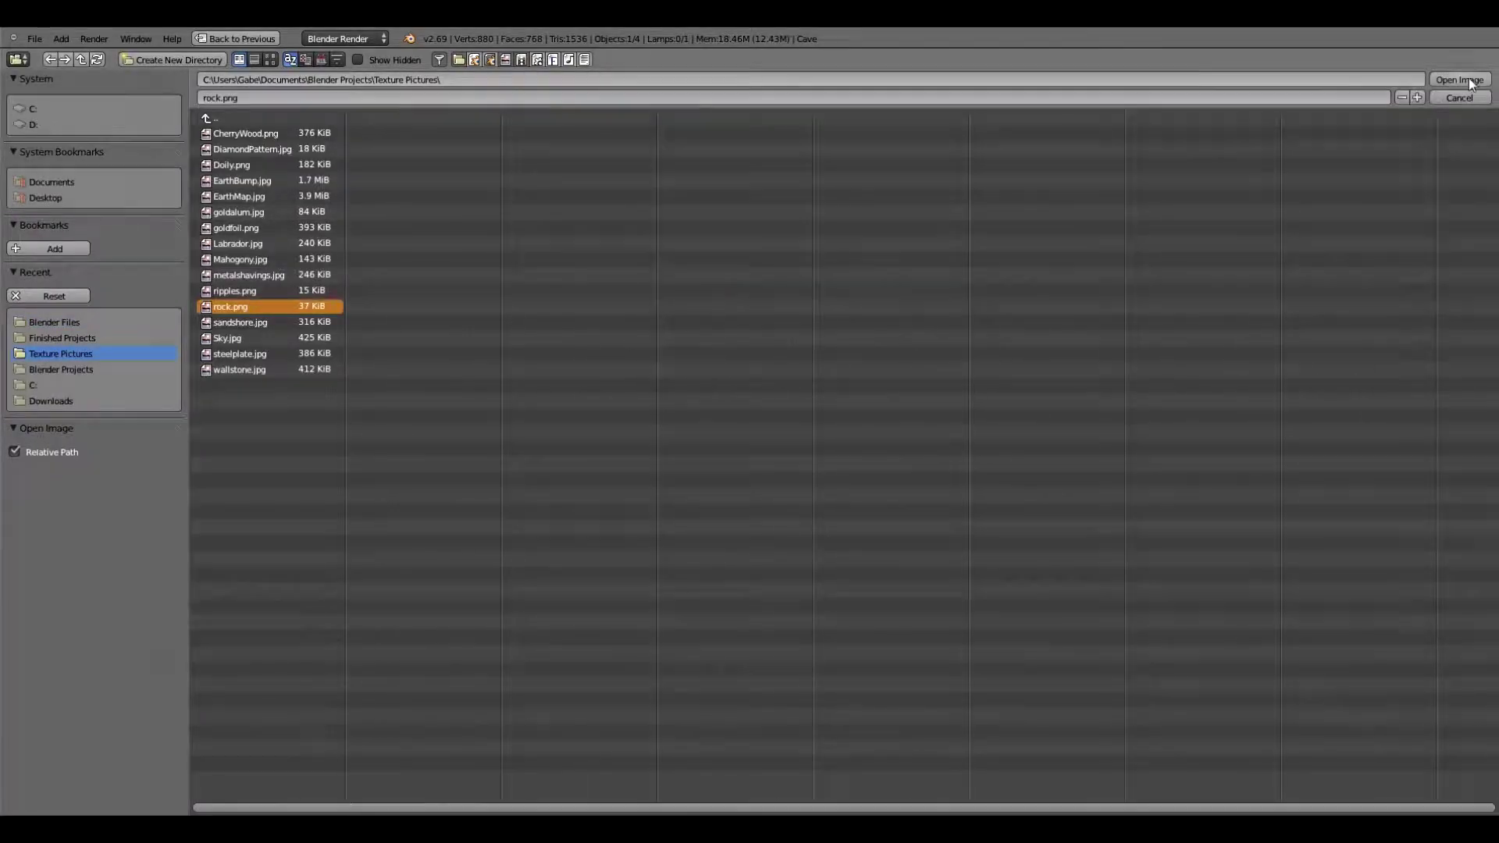
pyautogui.click(1457, 78)
# Repeat the rock image 6 by 6 with Tube projection.
pyautogui.scroll(-5, 1375, 638)
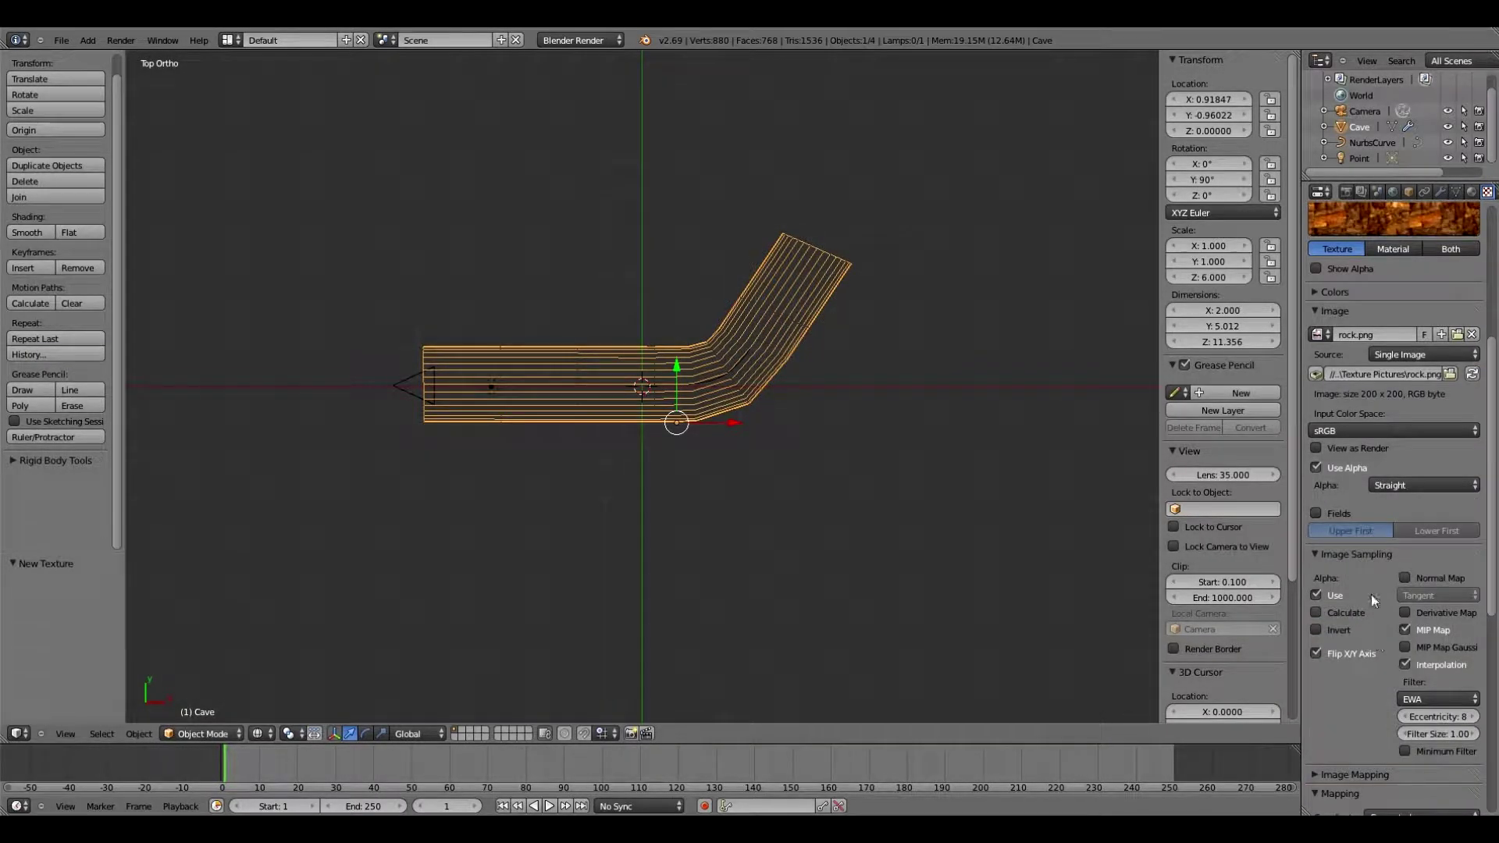
pyautogui.scroll(-5, 1368, 648)
pyautogui.write('6')
pyautogui.press('Tab')
pyautogui.write('6')
pyautogui.press('Return')
pyautogui.click(1419, 724)
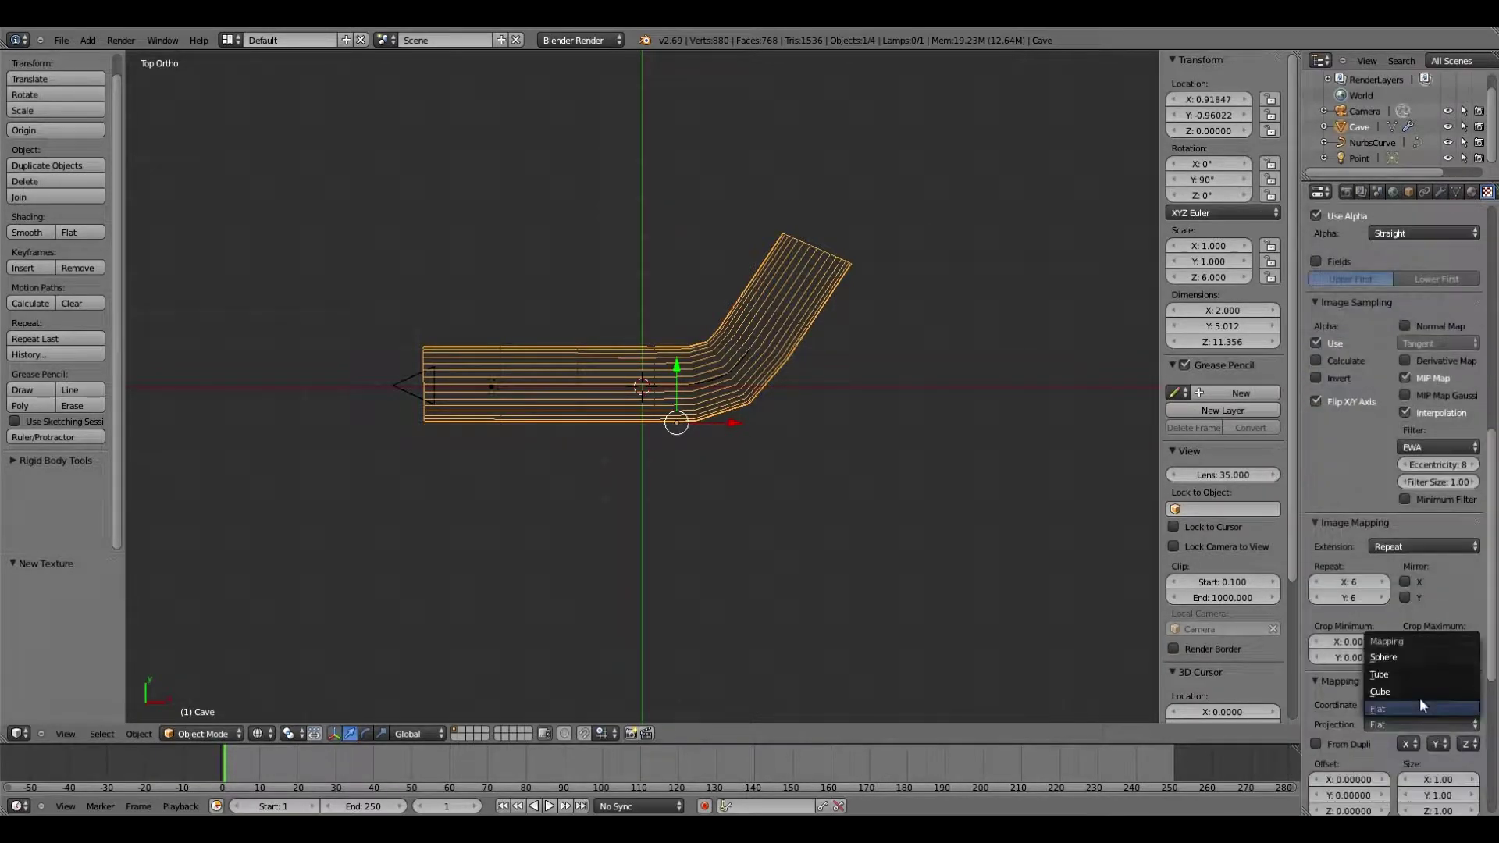
pyautogui.click(1419, 697)
# Set the texture size to X 2, Y 0.5 and render the rock-textured tunnel.
pyautogui.scroll(-4, 1395, 658)
pyautogui.click(1438, 622)
pyautogui.write('2')
pyautogui.press('Tab')
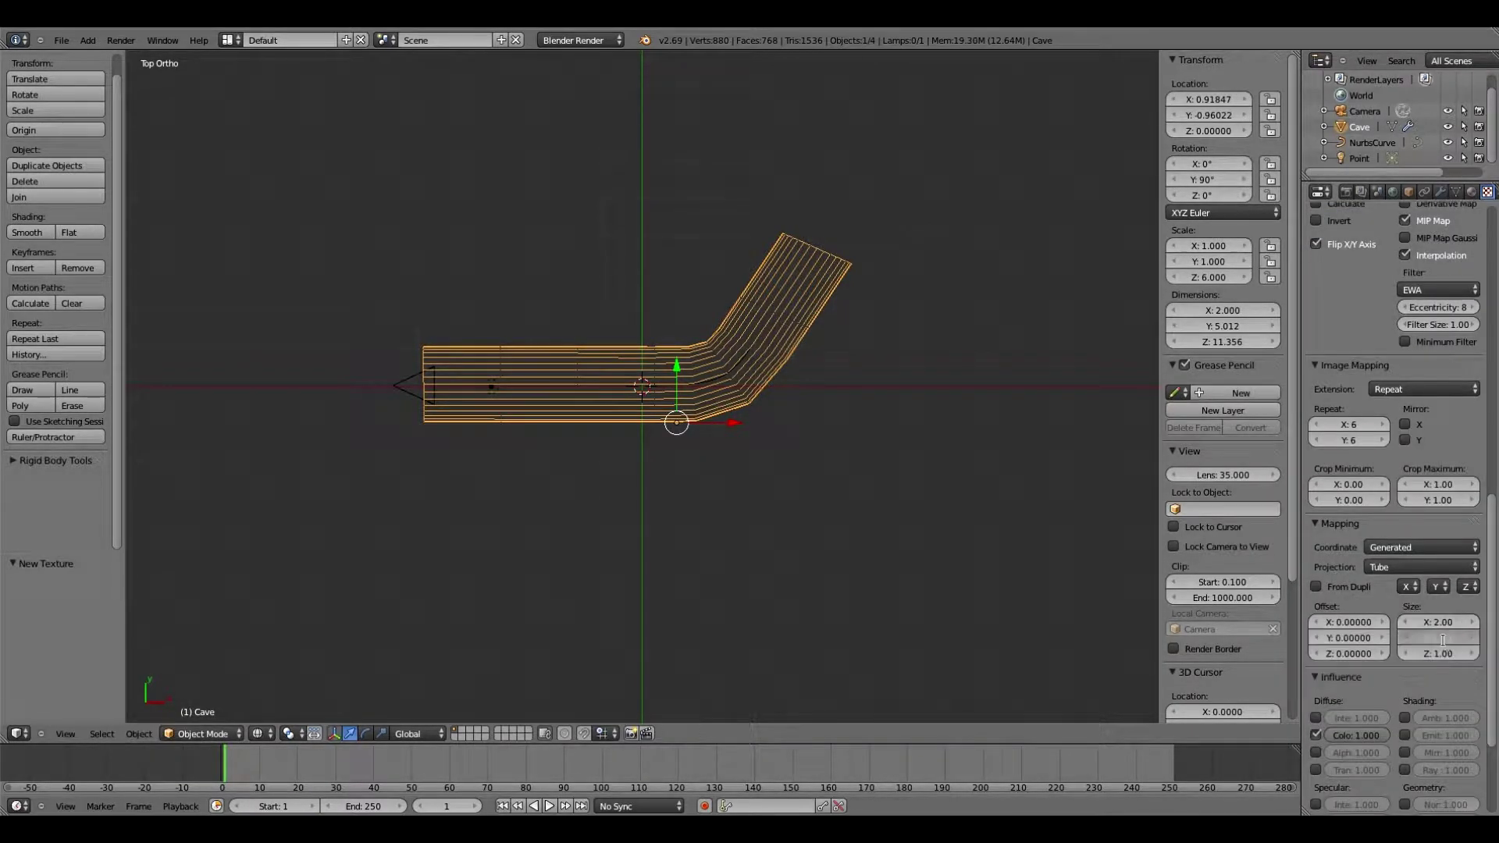
pyautogui.write('0.5')
pyautogui.press('Return')
pyautogui.press('F12')
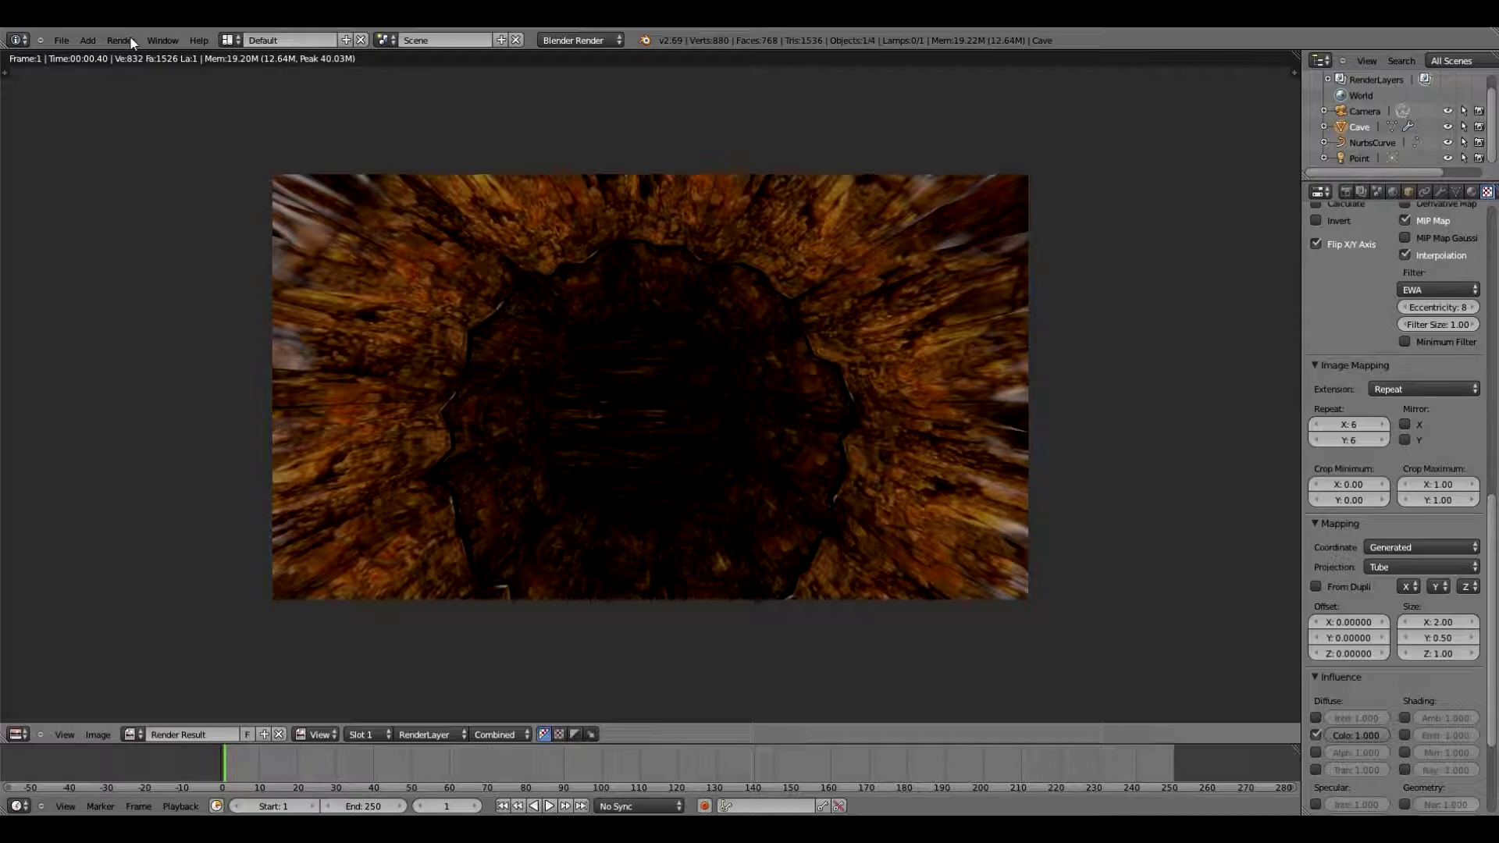
pyautogui.press('Escape')
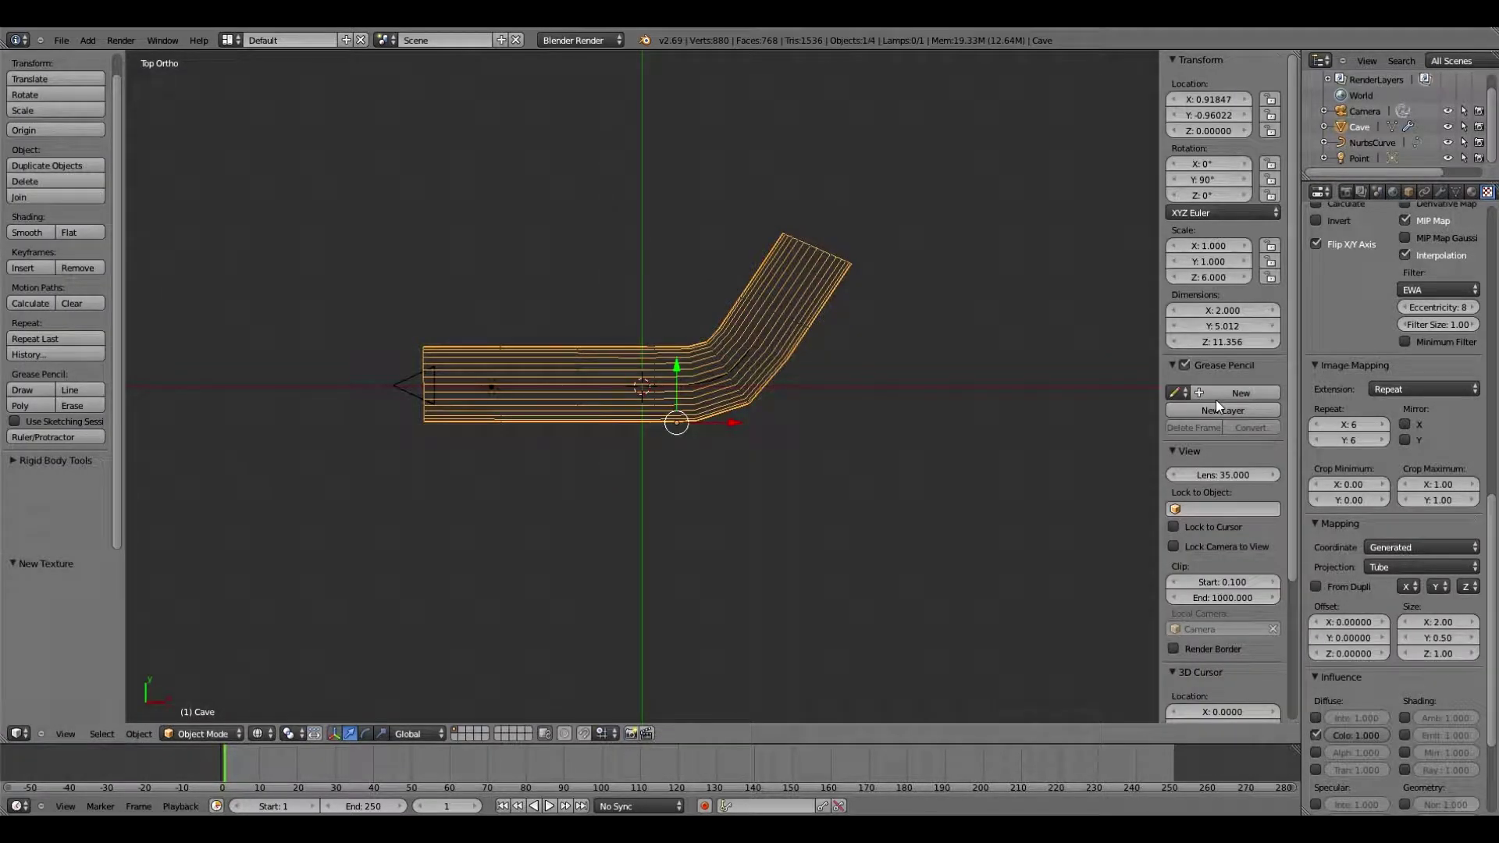
# Set the Cave material's specular intensity to 0, keeping diffuse intensity at 0.800.
pyautogui.click(1470, 191)
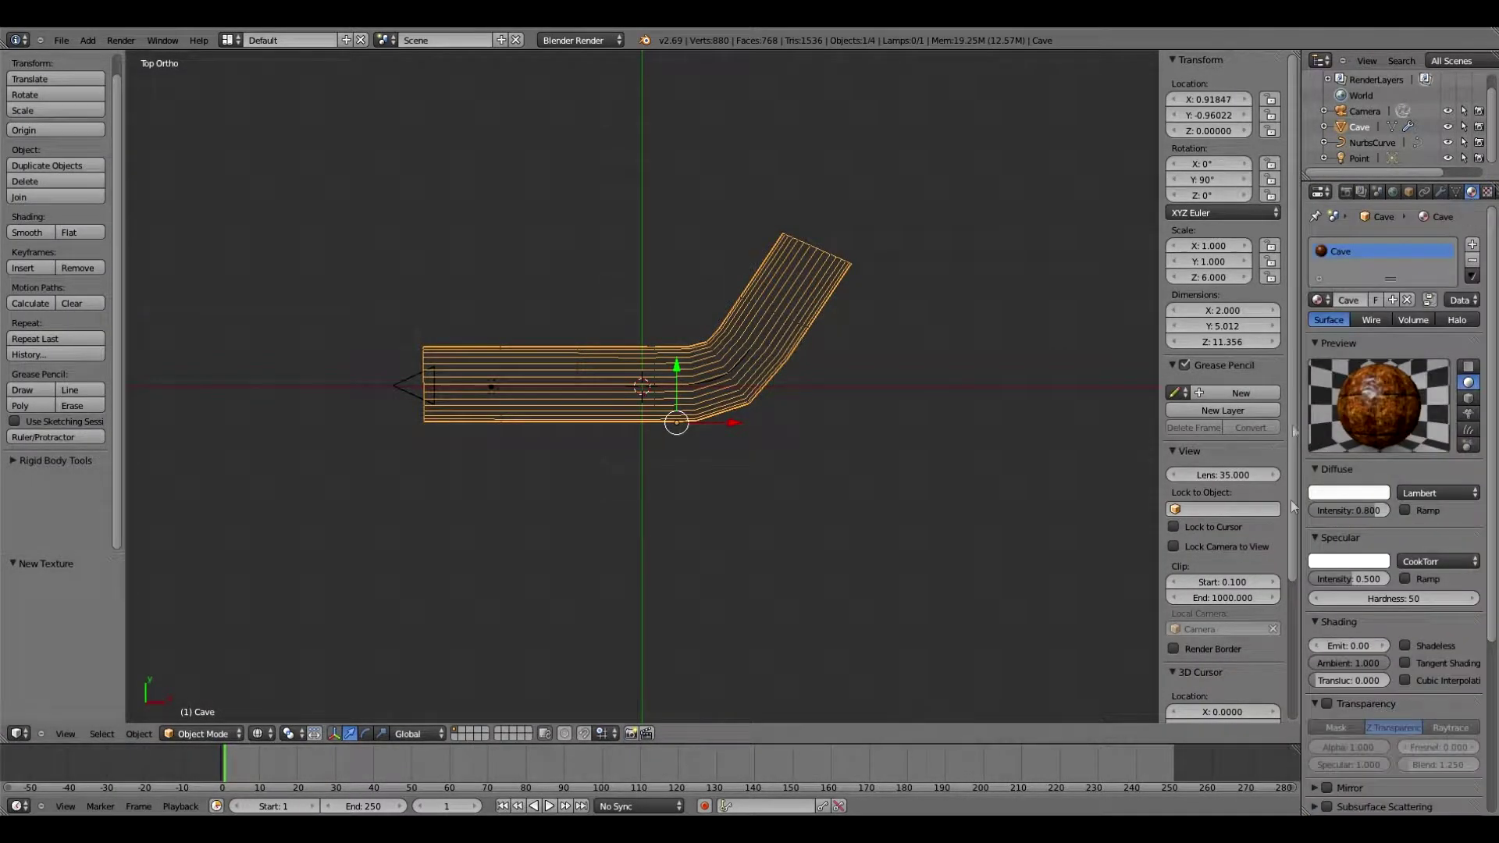
pyautogui.press('BackSpace')
pyautogui.hotkey('ctrl', 'z')
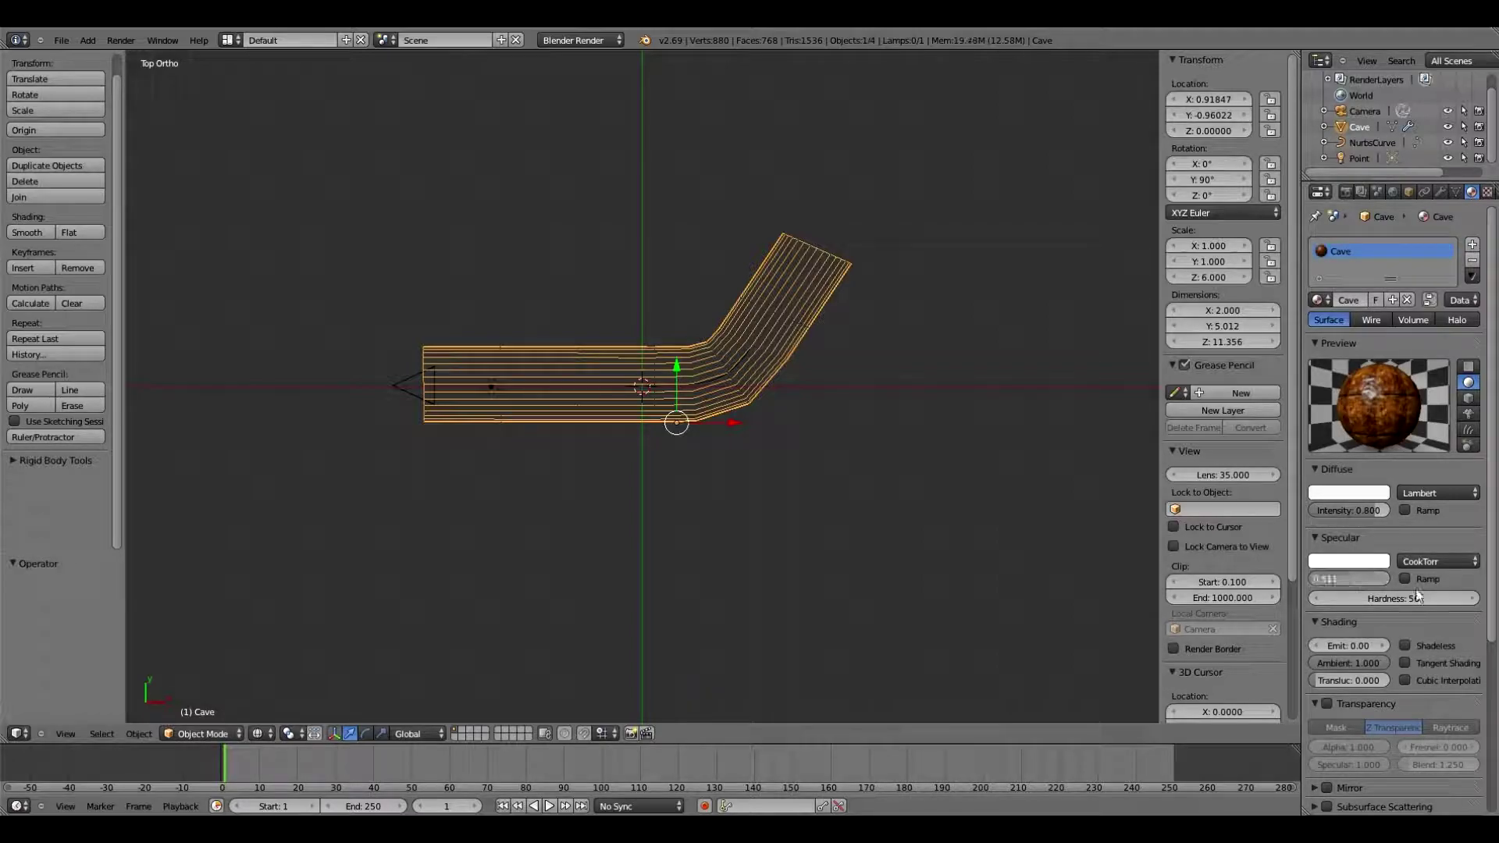
pyautogui.press('BackSpace')
# Move the point lamp along X and Z into the tunnel and render a check.
pyautogui.press('KP_1')
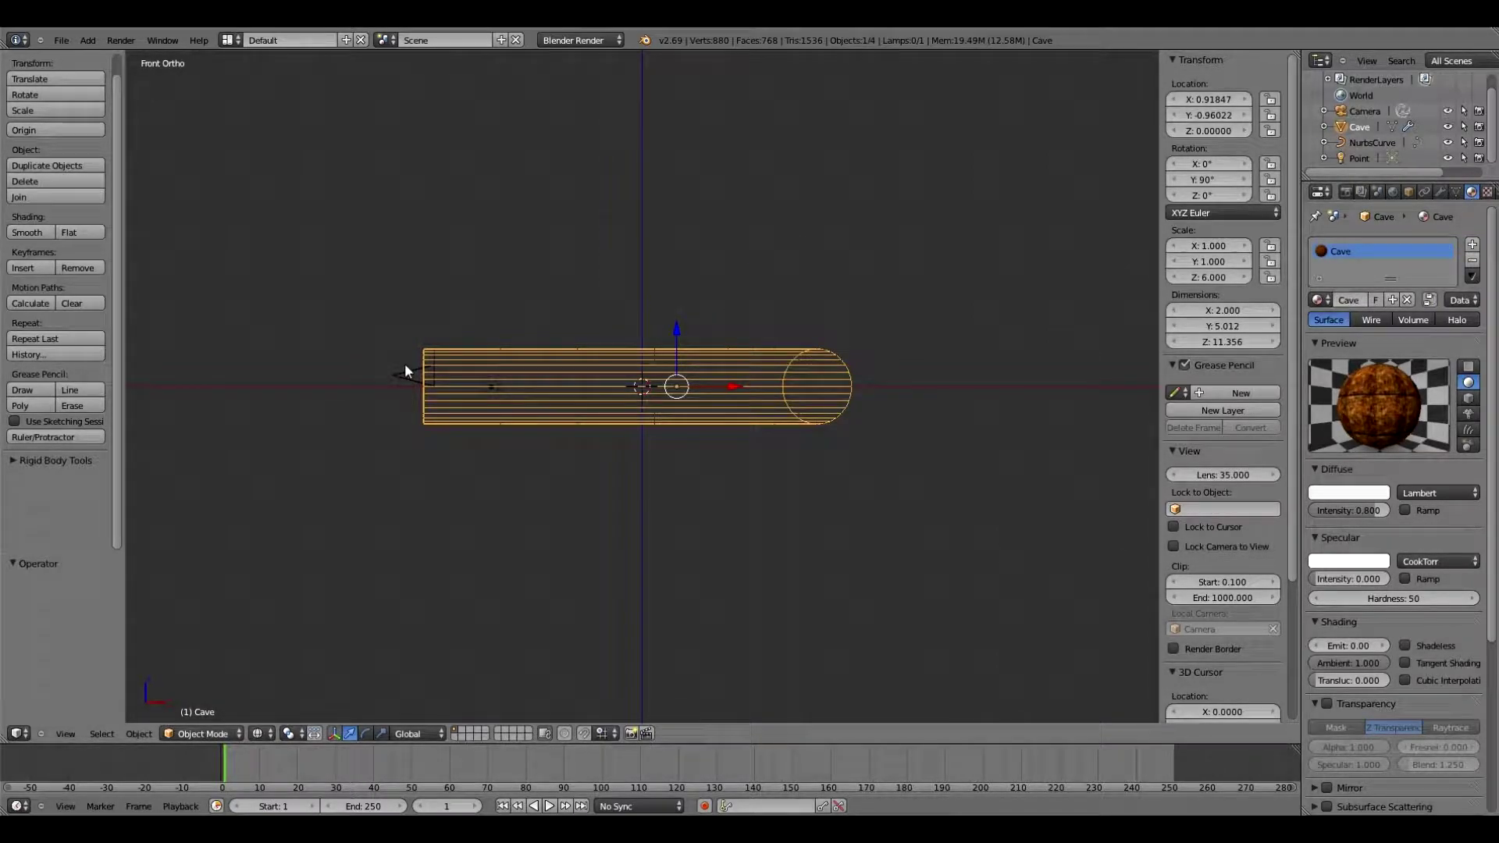
pyautogui.rightClick(404, 363)
pyautogui.press('g')
pyautogui.press('x')
pyautogui.click(605, 325)
pyautogui.press('g')
pyautogui.press('z')
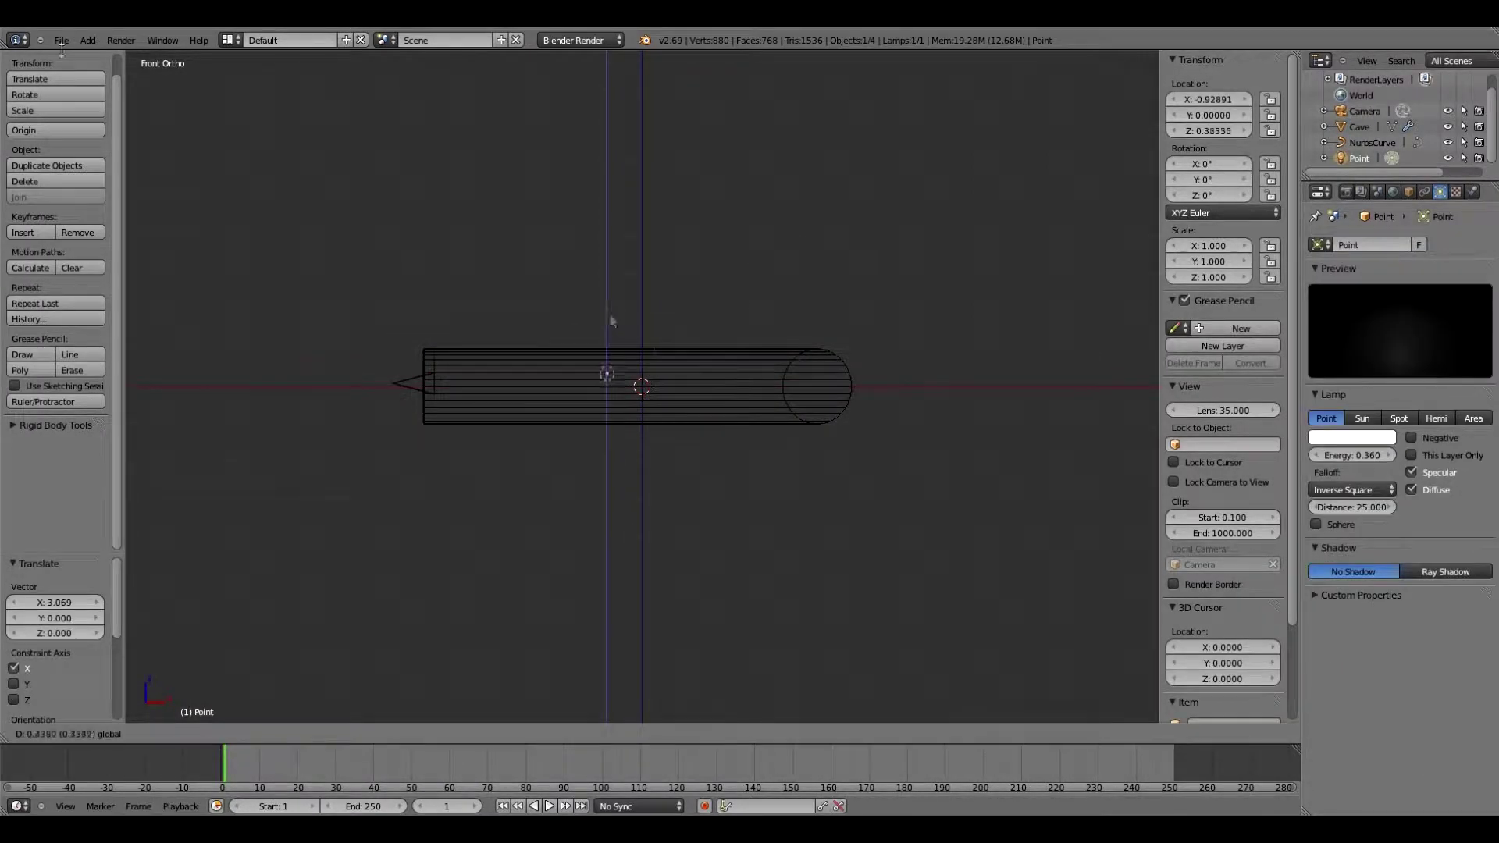
pyautogui.press('F12')
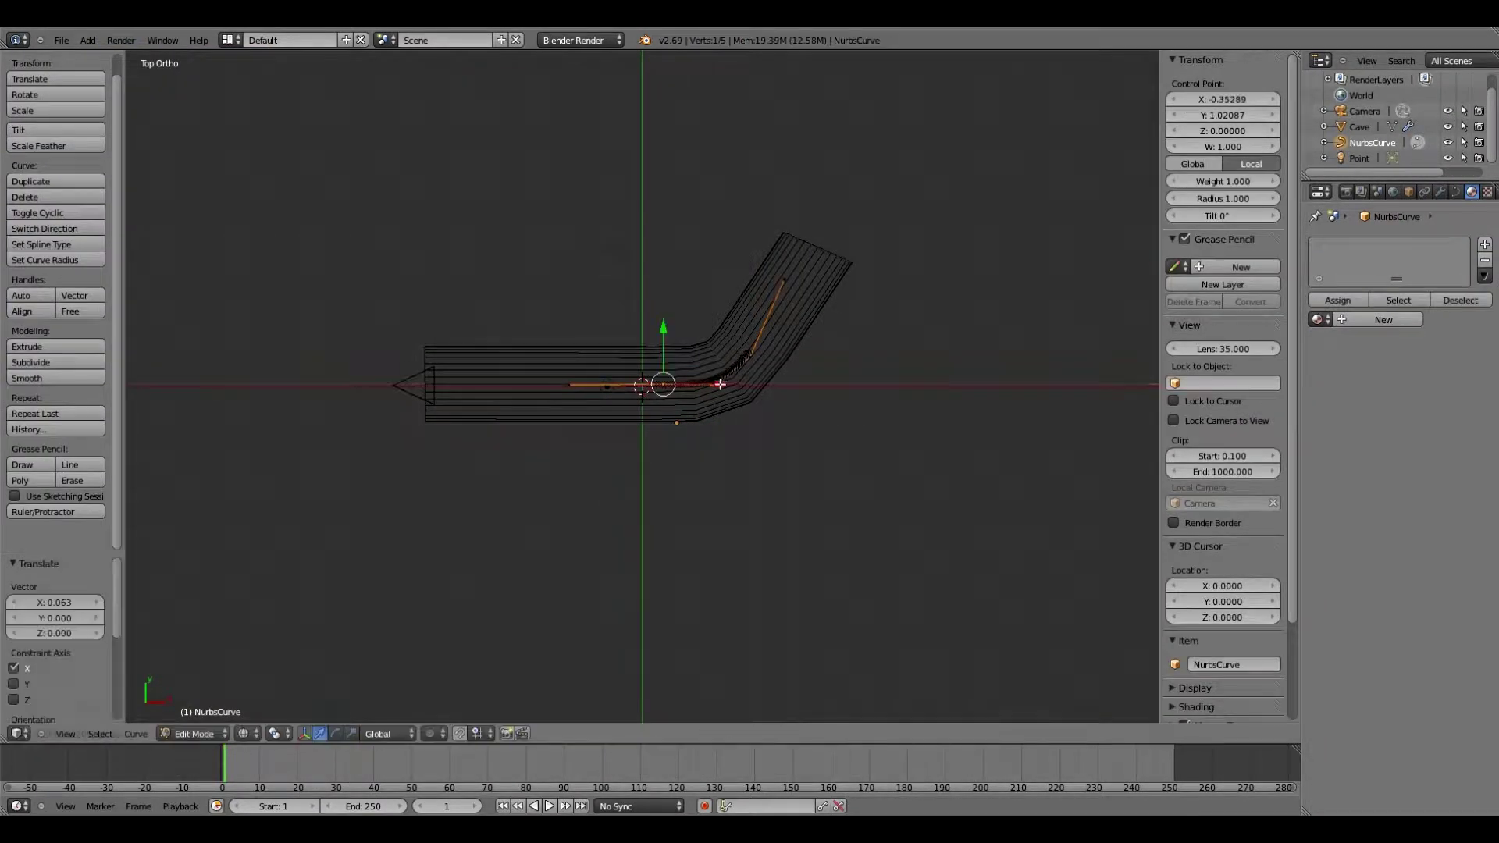
# Move the curve's control point up and right to reshape the bend, then render from the camera.
pyautogui.press('g')
pyautogui.click(725, 399)
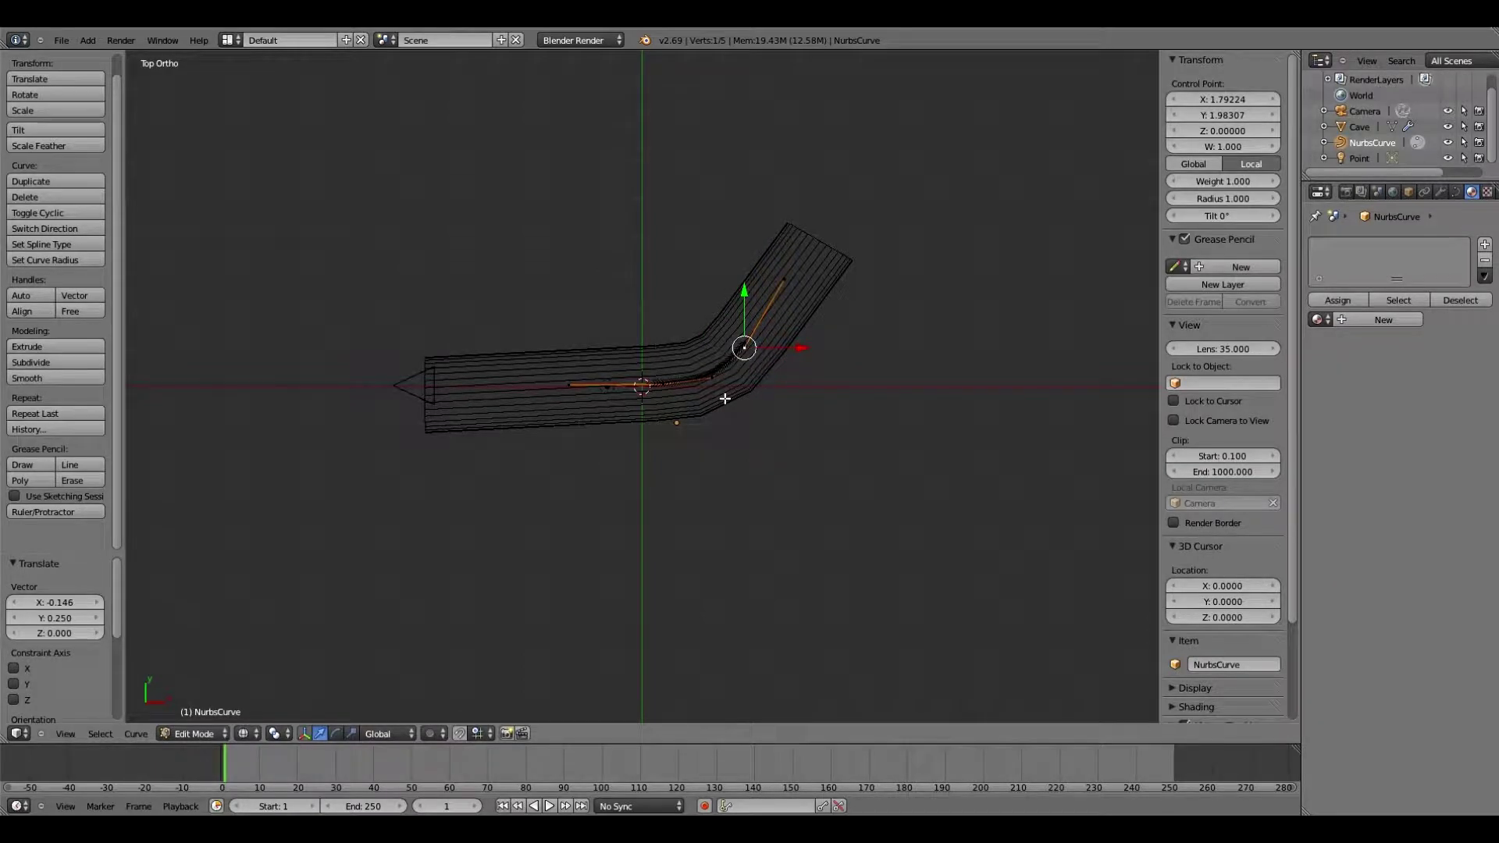
pyautogui.press('Tab')
pyautogui.rightClick(392, 390)
pyautogui.press('F12')
pyautogui.press('Escape')
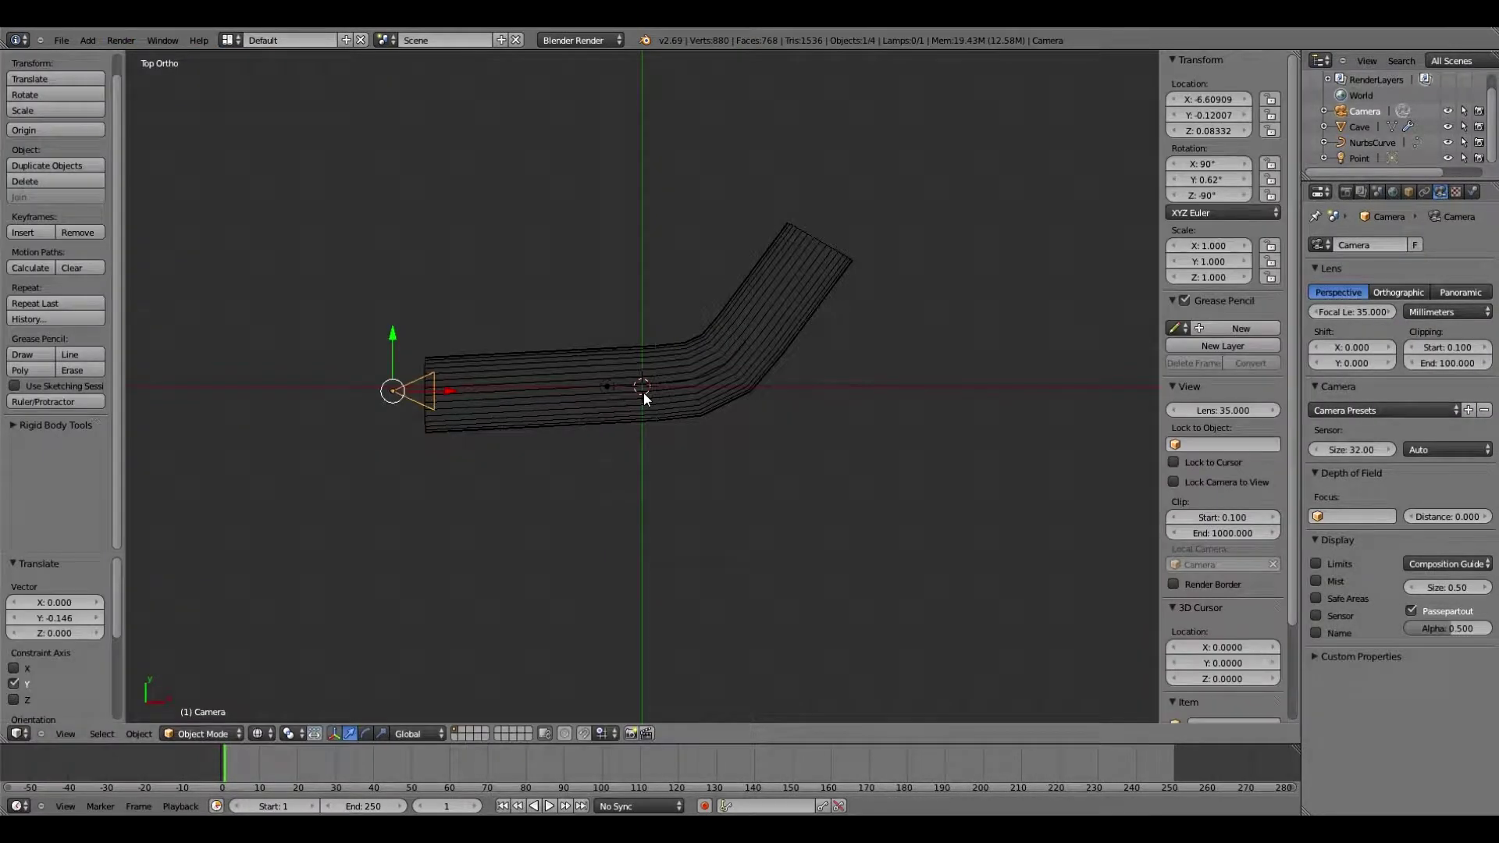
# Add a plane, scale it up wide, and name it 'River'.
pyautogui.hotkey('shift', 'a')
pyautogui.click(694, 380)
pyautogui.press('s')
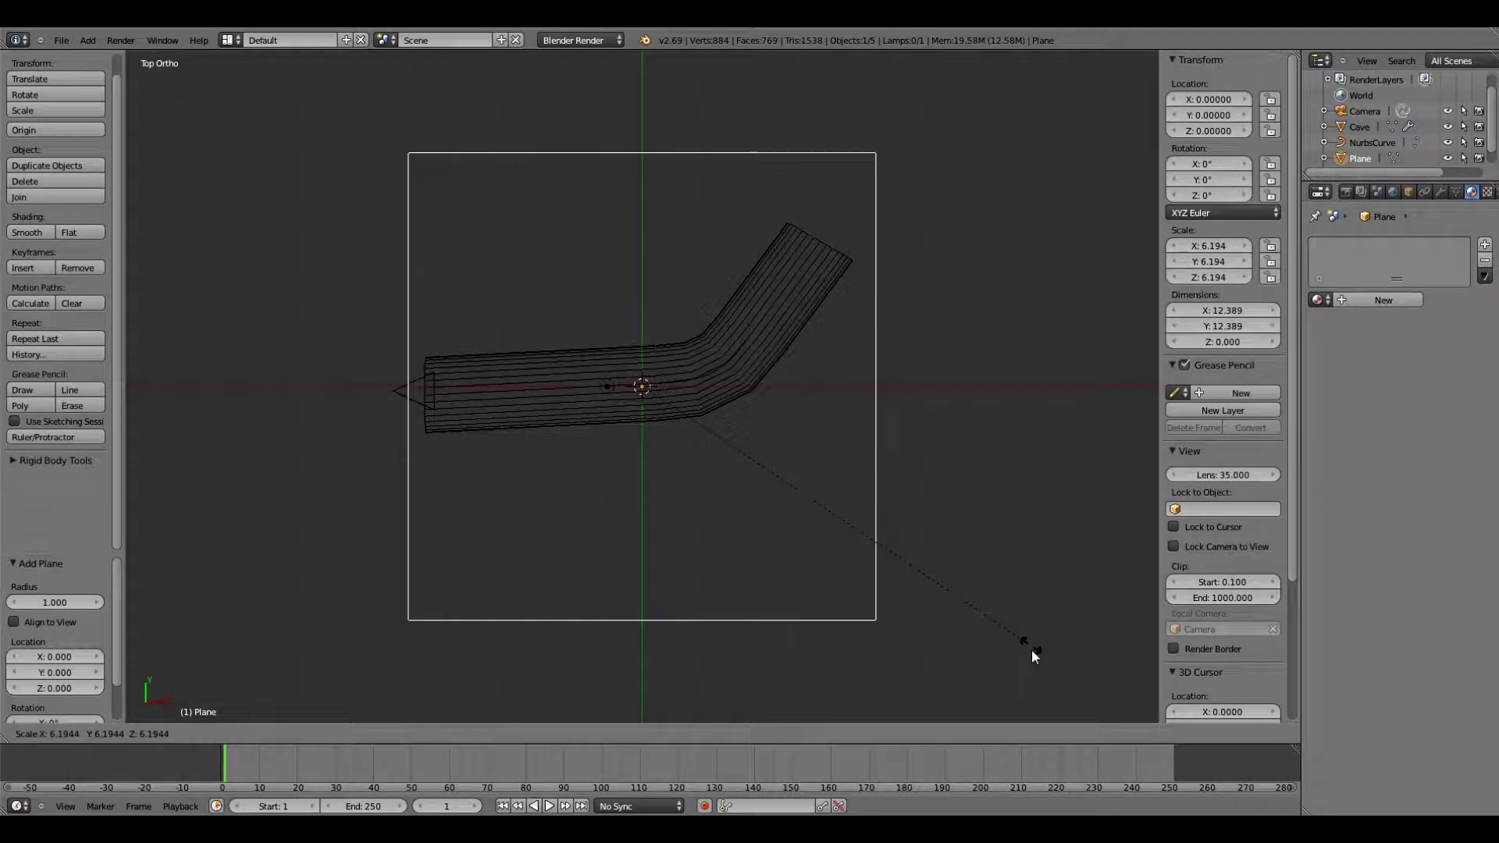
pyautogui.click(1081, 654)
pyautogui.scroll(-4, 1111, 647)
pyautogui.scroll(-5, 1222, 469)
pyautogui.click(1233, 614)
pyautogui.write('River')
pyautogui.press('Return')
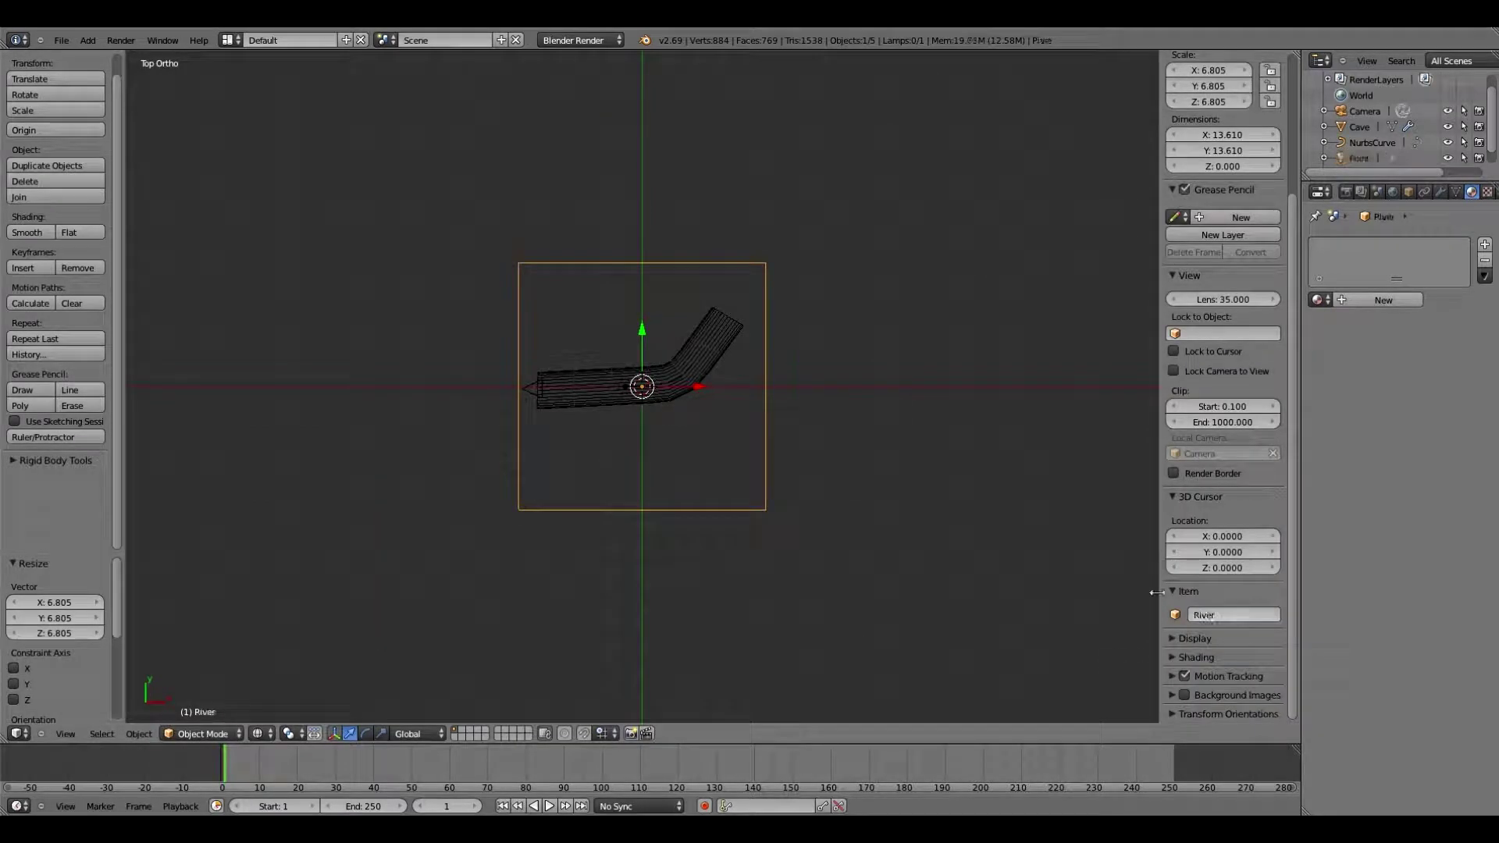
# Lower the River plane along Z into the tunnel and render to check it.
pyautogui.press('KP_1')
pyautogui.scroll(3, 867, 468)
pyautogui.press('g')
pyautogui.press('z')
pyautogui.click(79, 237)
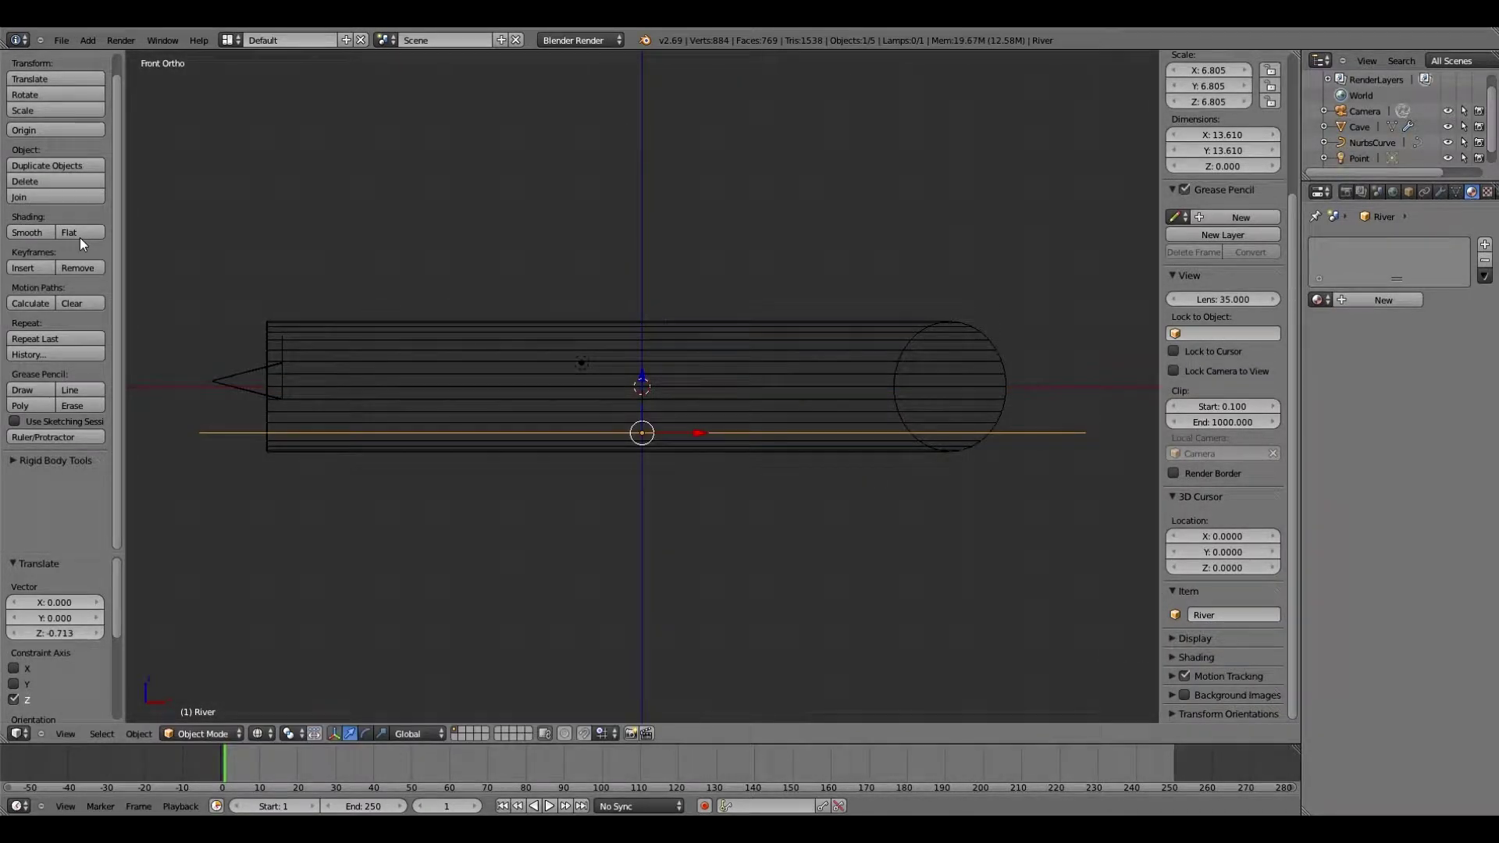
pyautogui.press('F12')
pyautogui.press('Escape')
# Give the River a new material with a rippled water texture and preview it in a render.
pyautogui.click(1388, 298)
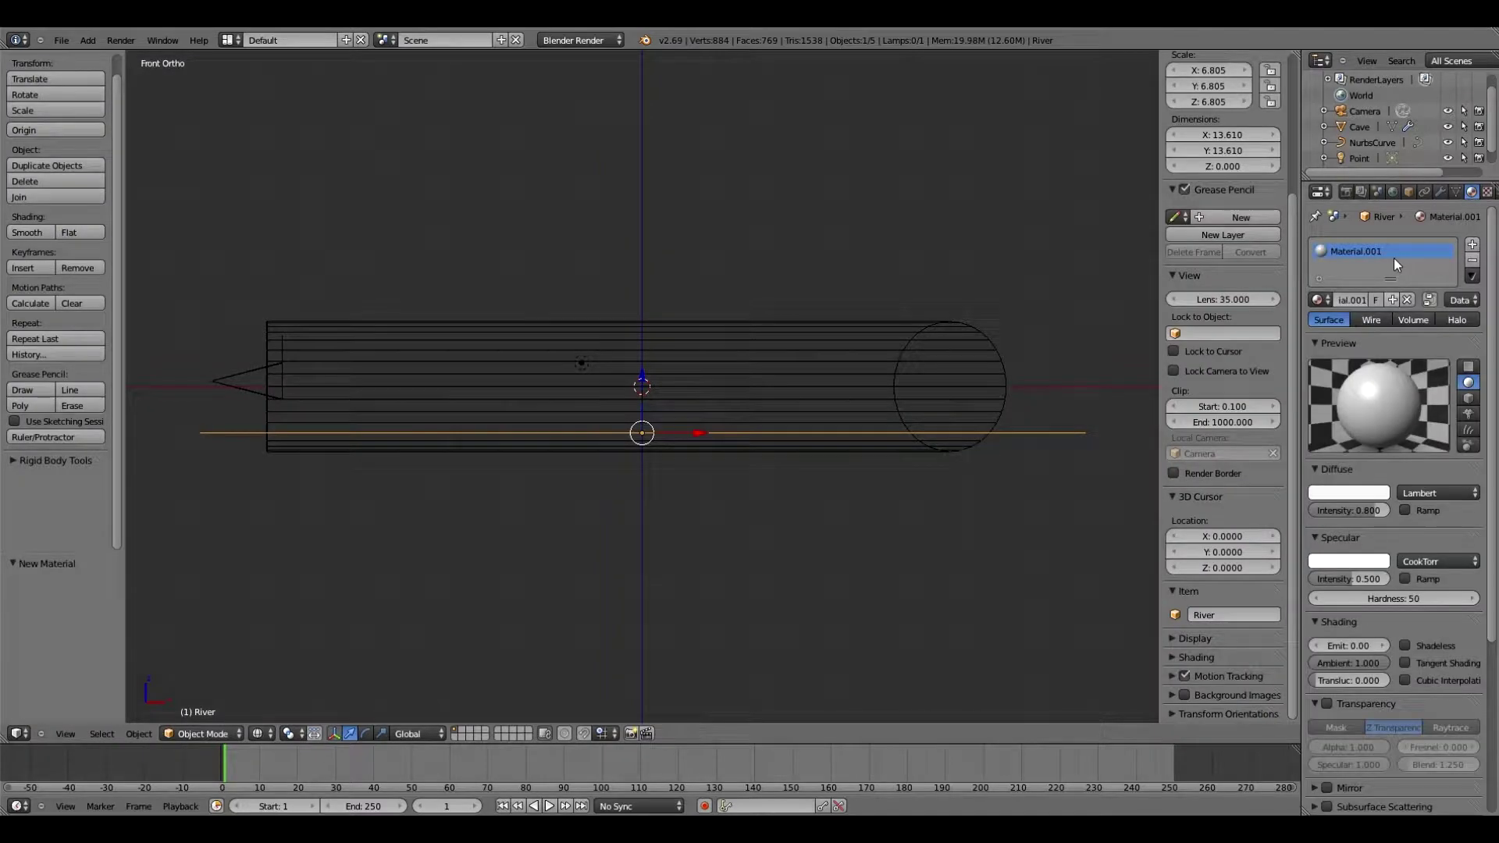
pyautogui.click(1487, 191)
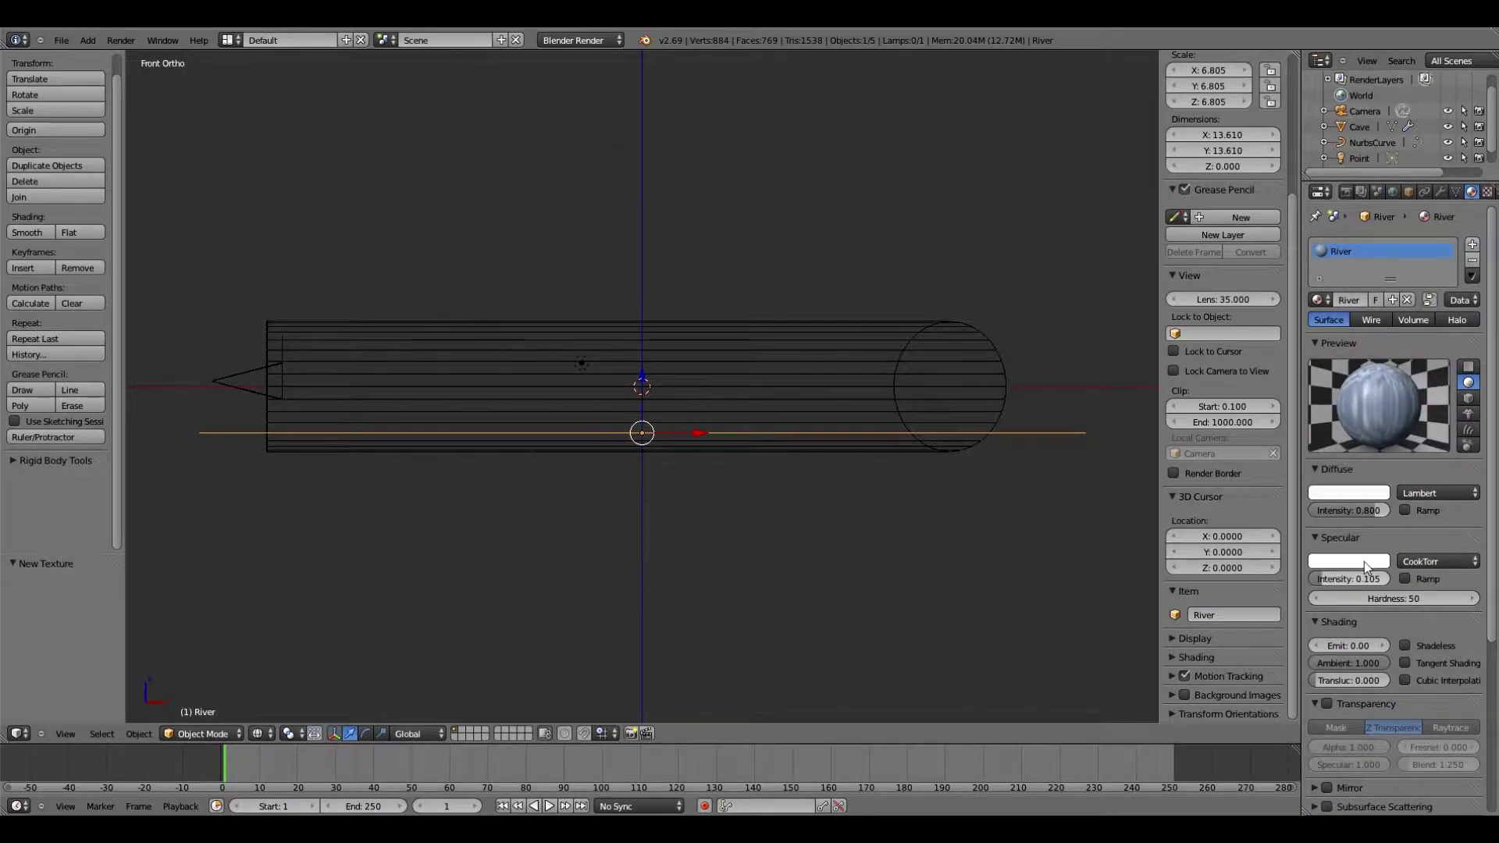
pyautogui.press('F12')
pyautogui.press('Escape')
# Enable transparency and mirror reflection on the River material.
pyautogui.scroll(-2, 1405, 510)
pyautogui.click(1327, 640)
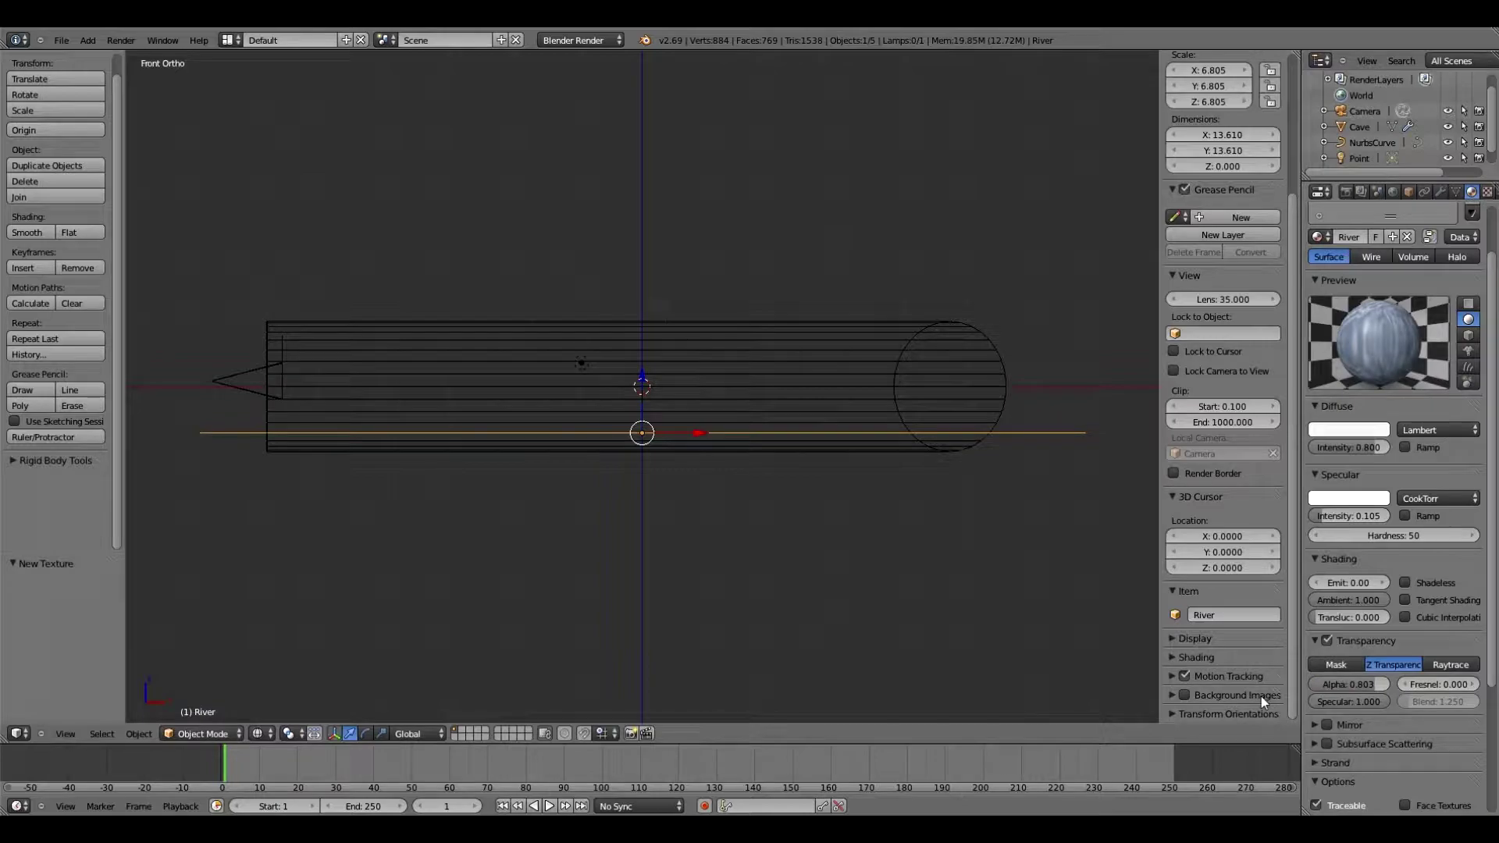
pyautogui.click(121, 40)
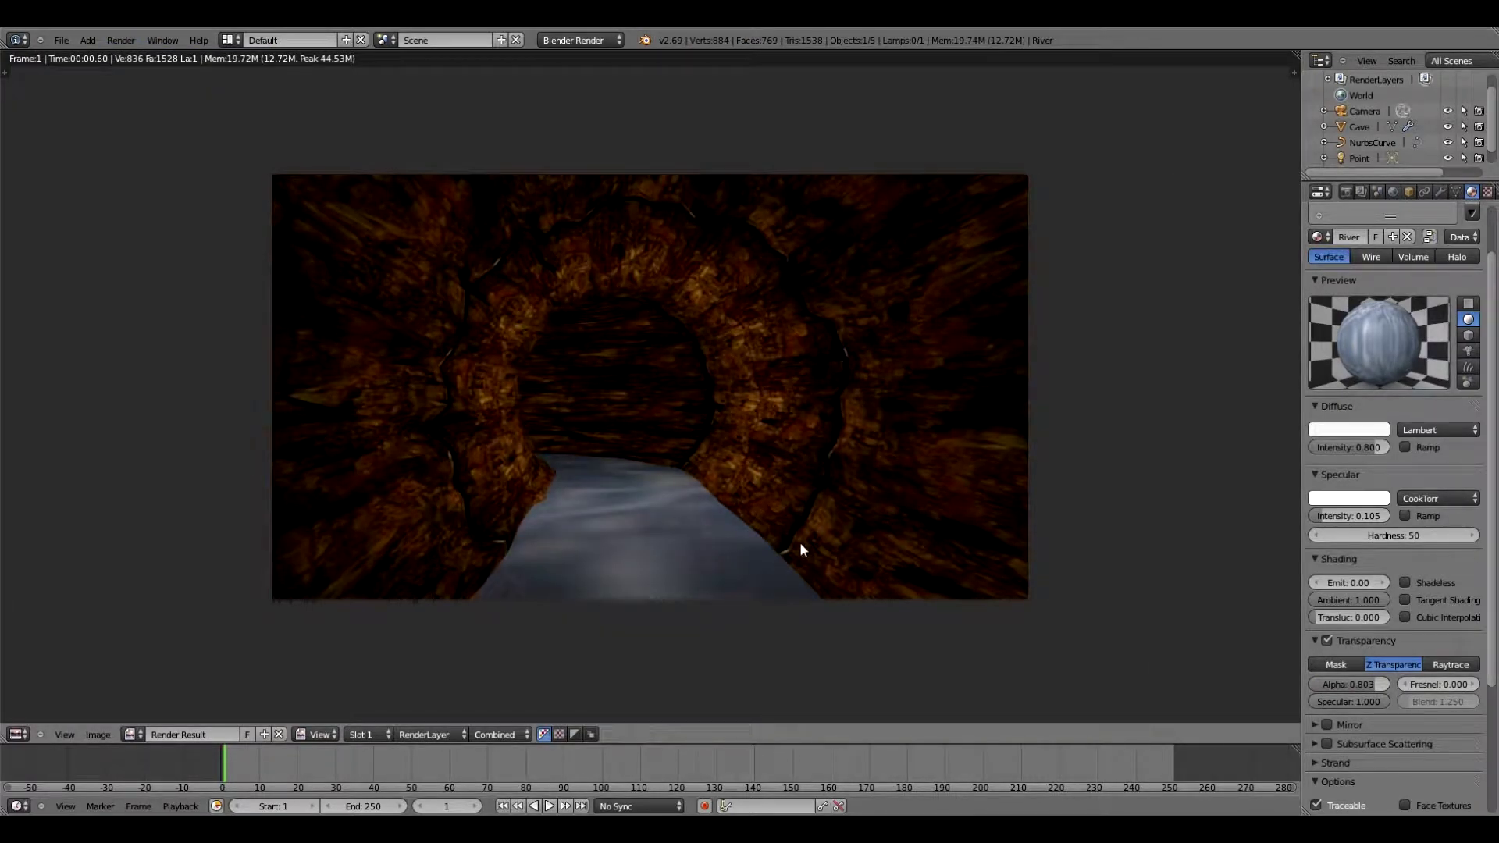
pyautogui.press('Escape')
pyautogui.click(1328, 724)
pyautogui.scroll(-2, 1366, 687)
pyautogui.scroll(-2, 1405, 656)
# Set the River mirror reflectivity to 0.224 and render the reflective water.
pyautogui.write('224')
pyautogui.press('Return')
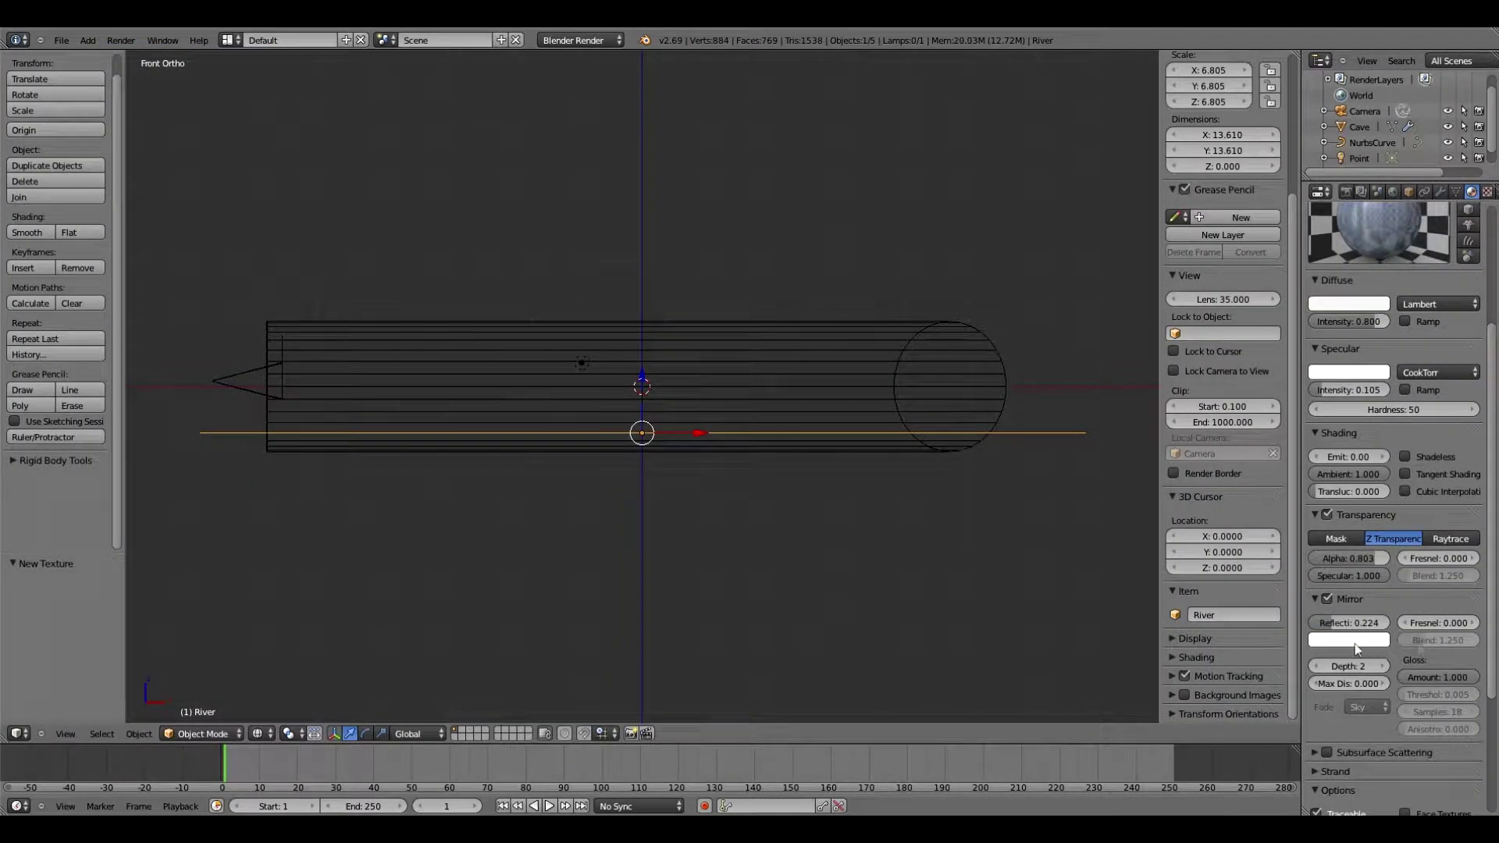
pyautogui.click(121, 40)
pyautogui.click(158, 56)
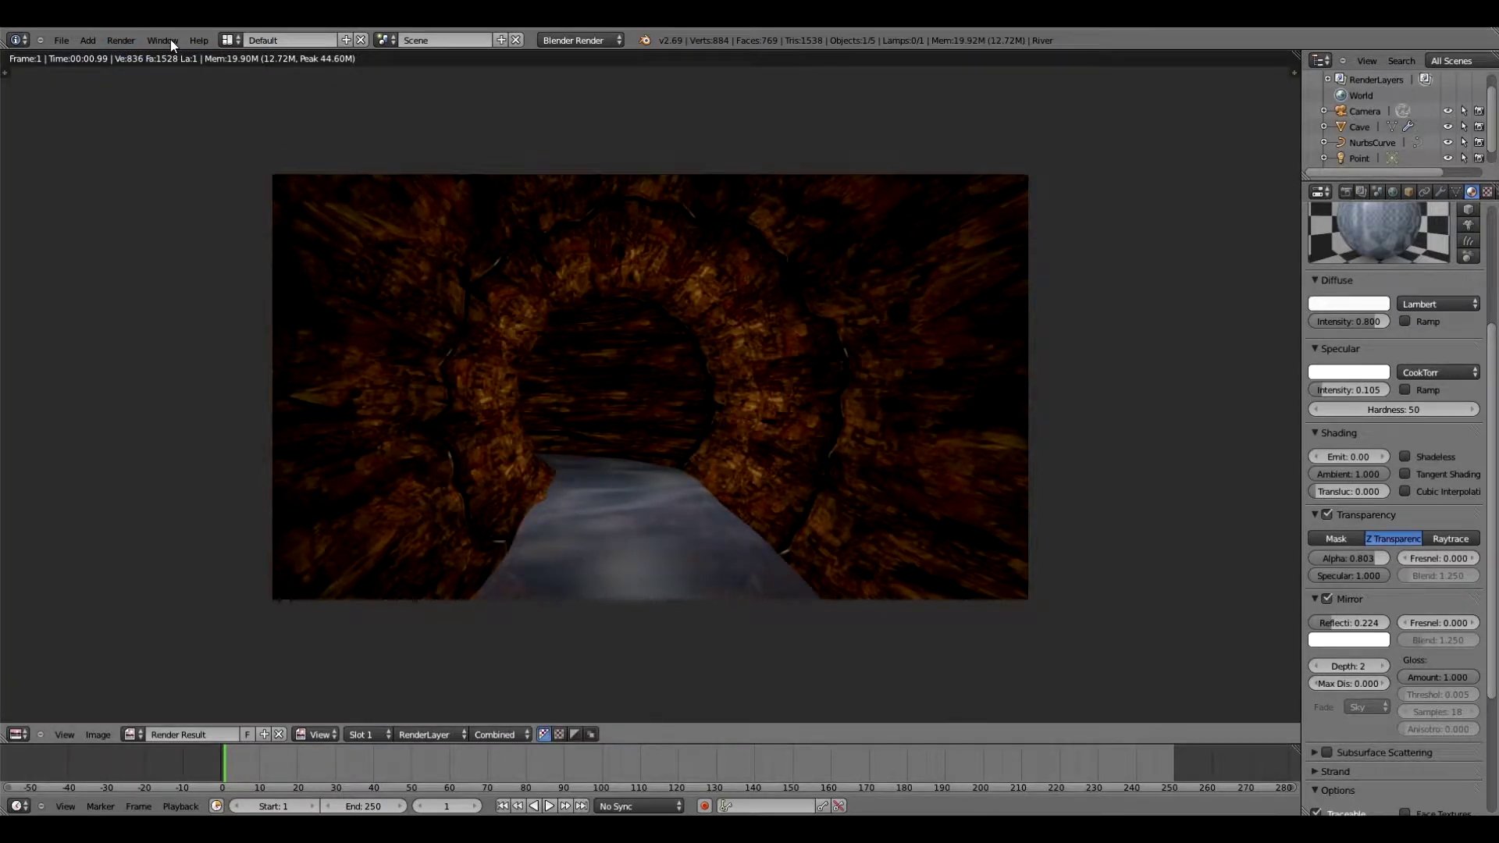
pyautogui.press('Escape')
# Set the world horizon colour to pale lavender (0.726, 0.716, 1.000).
pyautogui.click(1392, 191)
pyautogui.click(1341, 462)
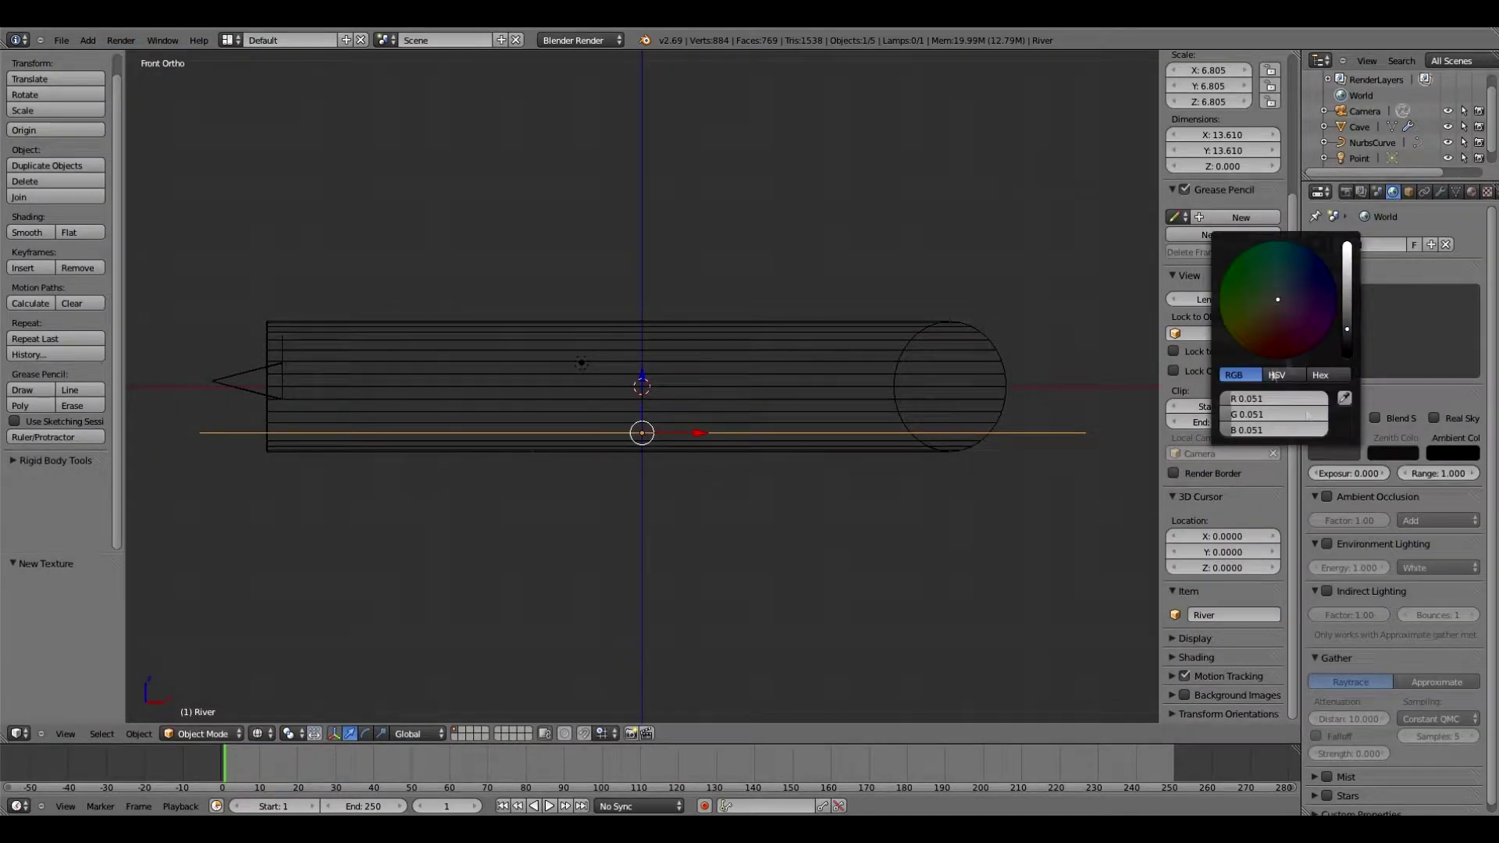
pyautogui.moveTo(1249, 400); pyautogui.dragTo(1277, 406)
pyautogui.write('1')
pyautogui.press('Tab')
pyautogui.write('1')
pyautogui.press('Return')
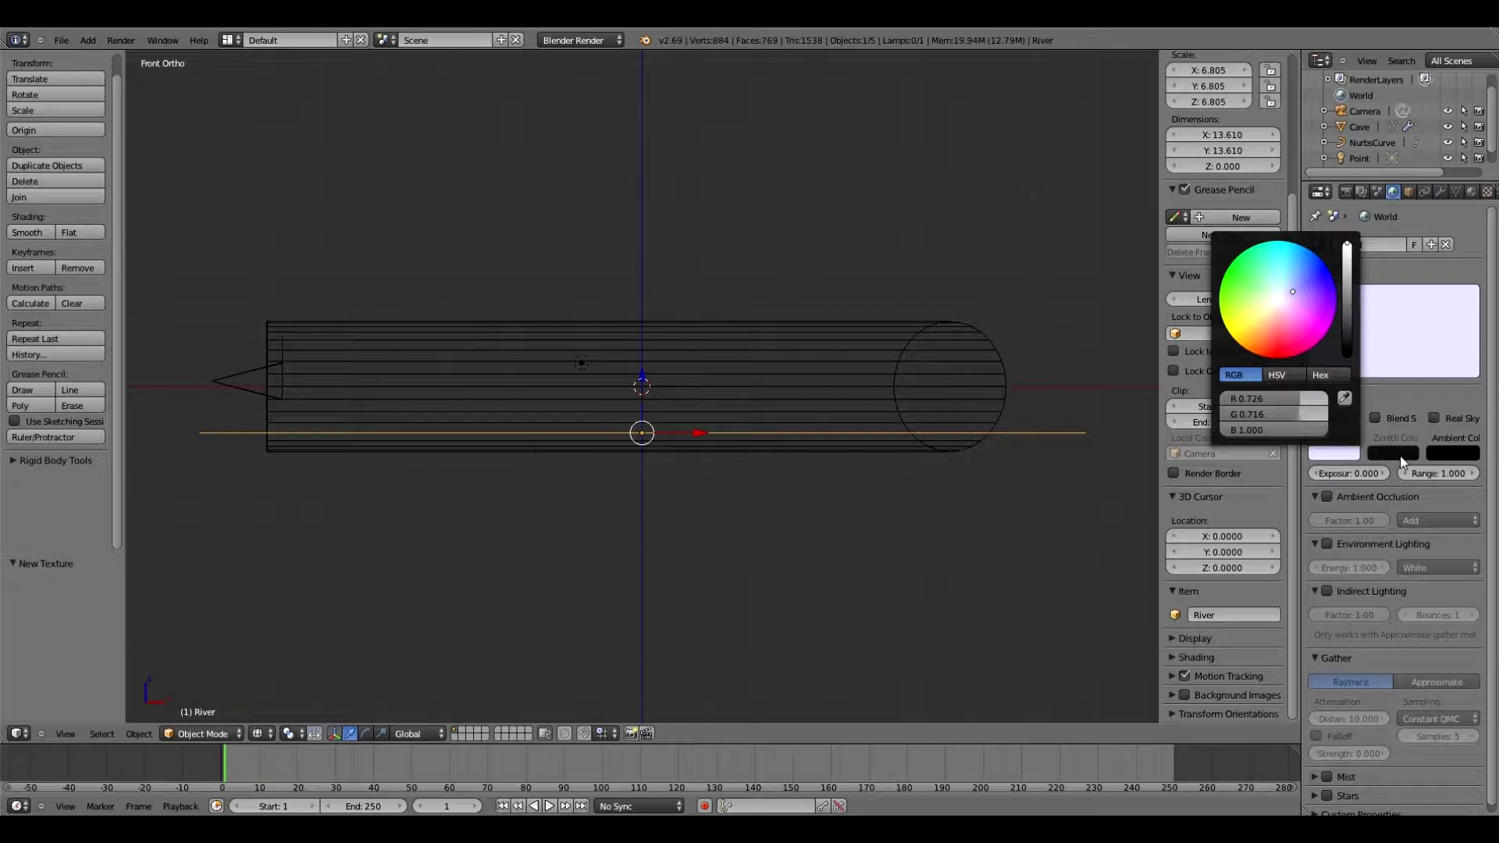
pyautogui.click(1327, 769)
# Enable world mist with height 1.616 and render the hazy scene.
pyautogui.click(1389, 768)
pyautogui.scroll(-2, 1388, 768)
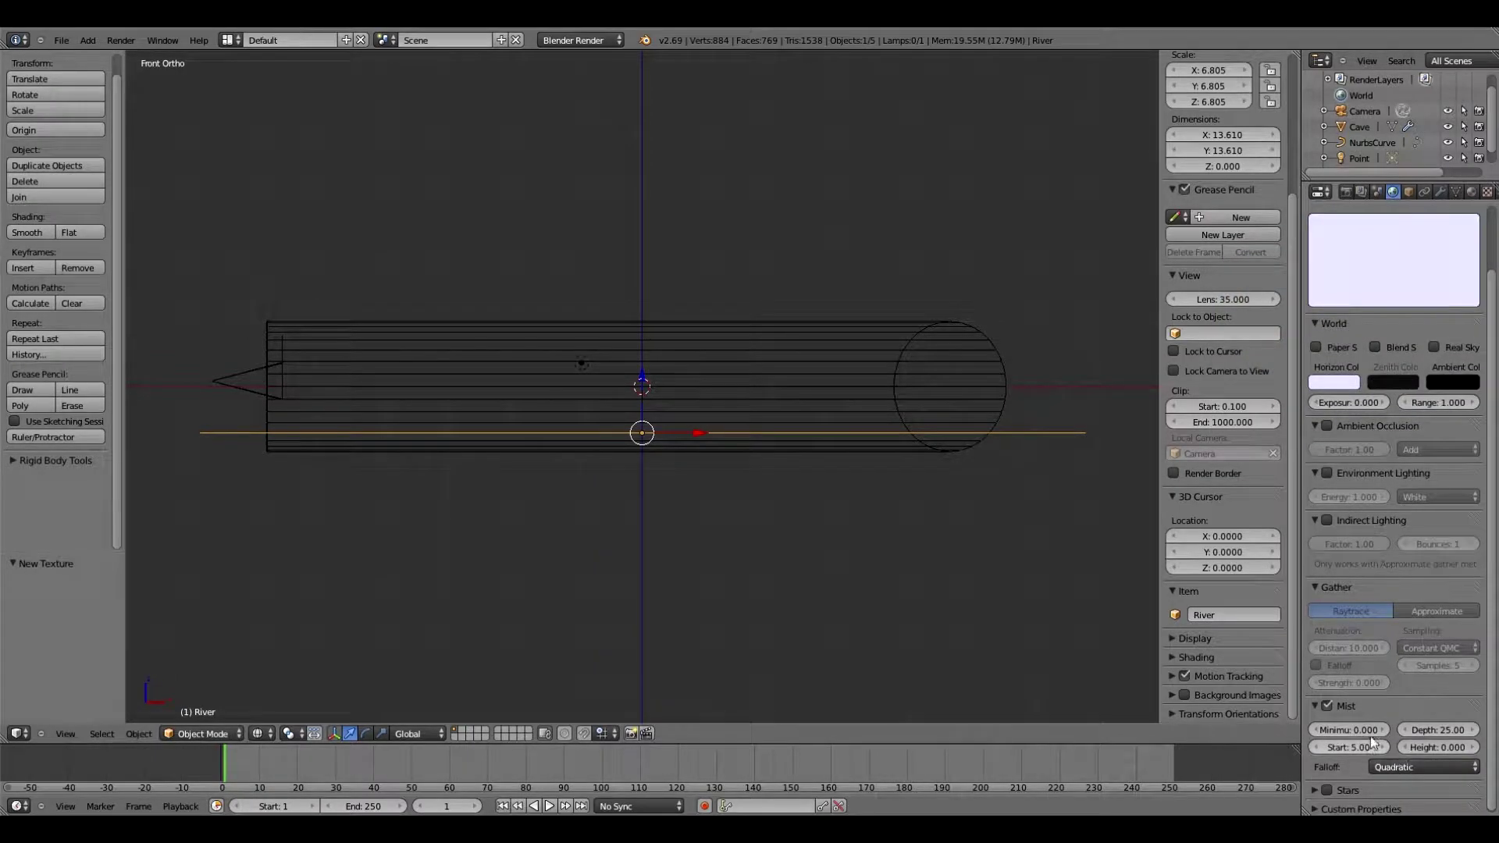
pyautogui.click(1423, 747)
pyautogui.write('1')
pyautogui.press('F12')
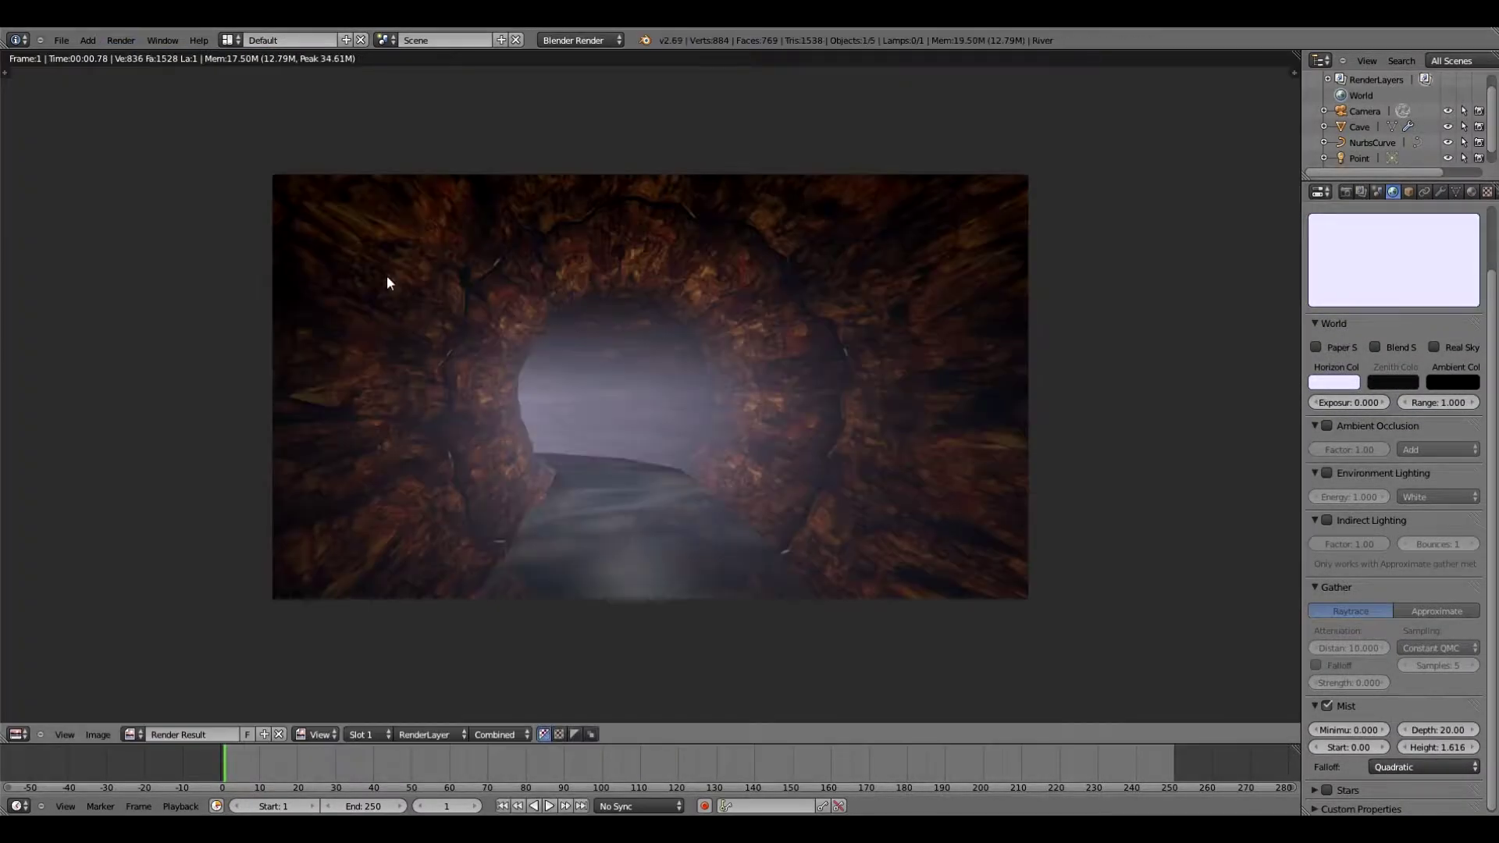
pyautogui.press('Escape')
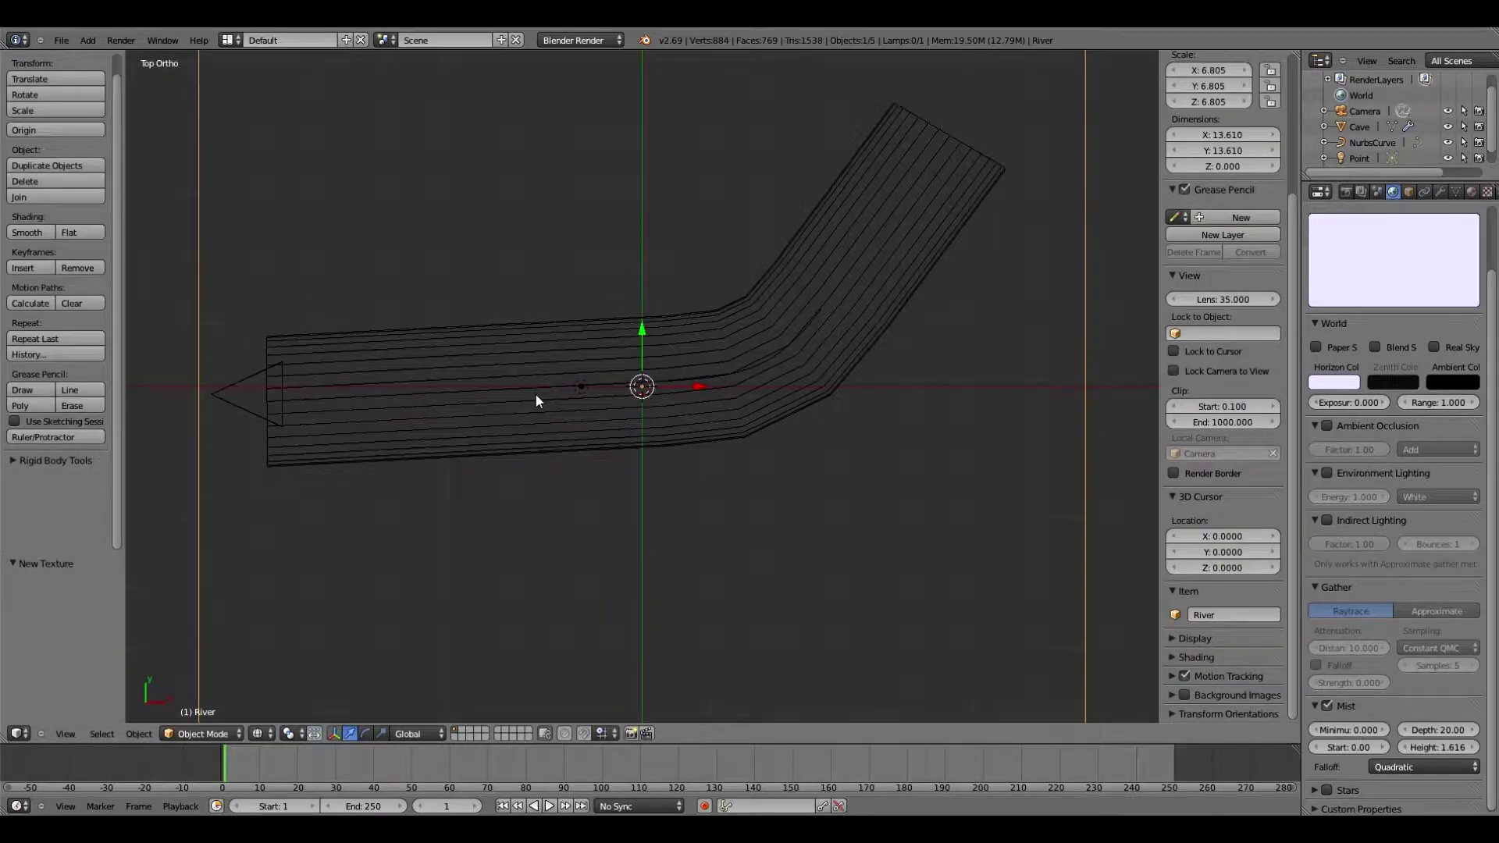
# Select the Cave mesh in Edit Mode and box-select the faces around the tunnel's middle.
pyautogui.rightClick(535, 398)
pyautogui.press('Tab')
pyautogui.press('b')
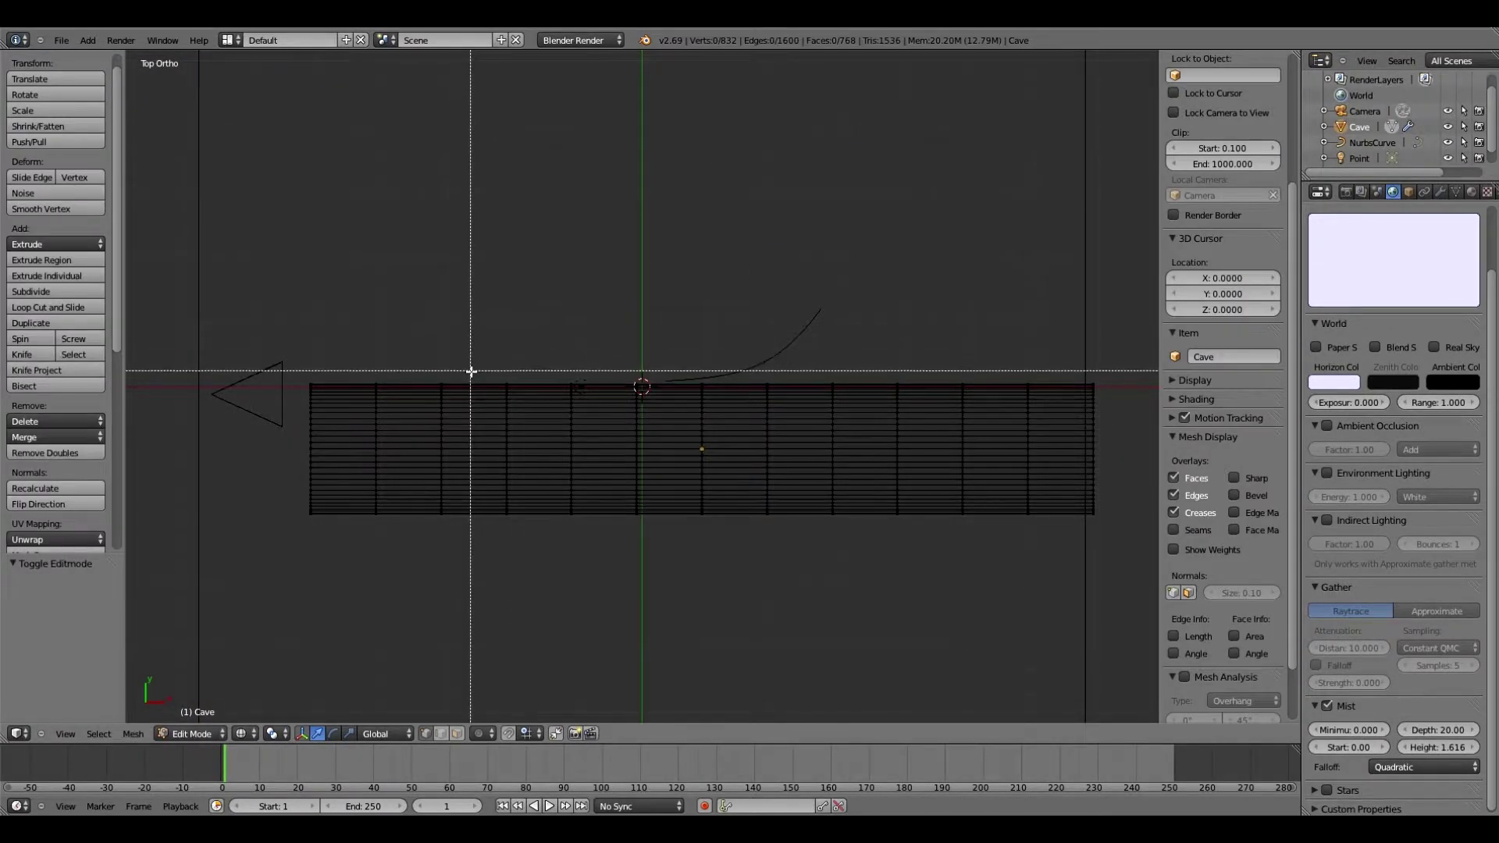
pyautogui.moveTo(453, 373); pyautogui.dragTo(695, 522)
pyautogui.press('b')
pyautogui.moveTo(574, 323); pyautogui.dragTo(441, 599)
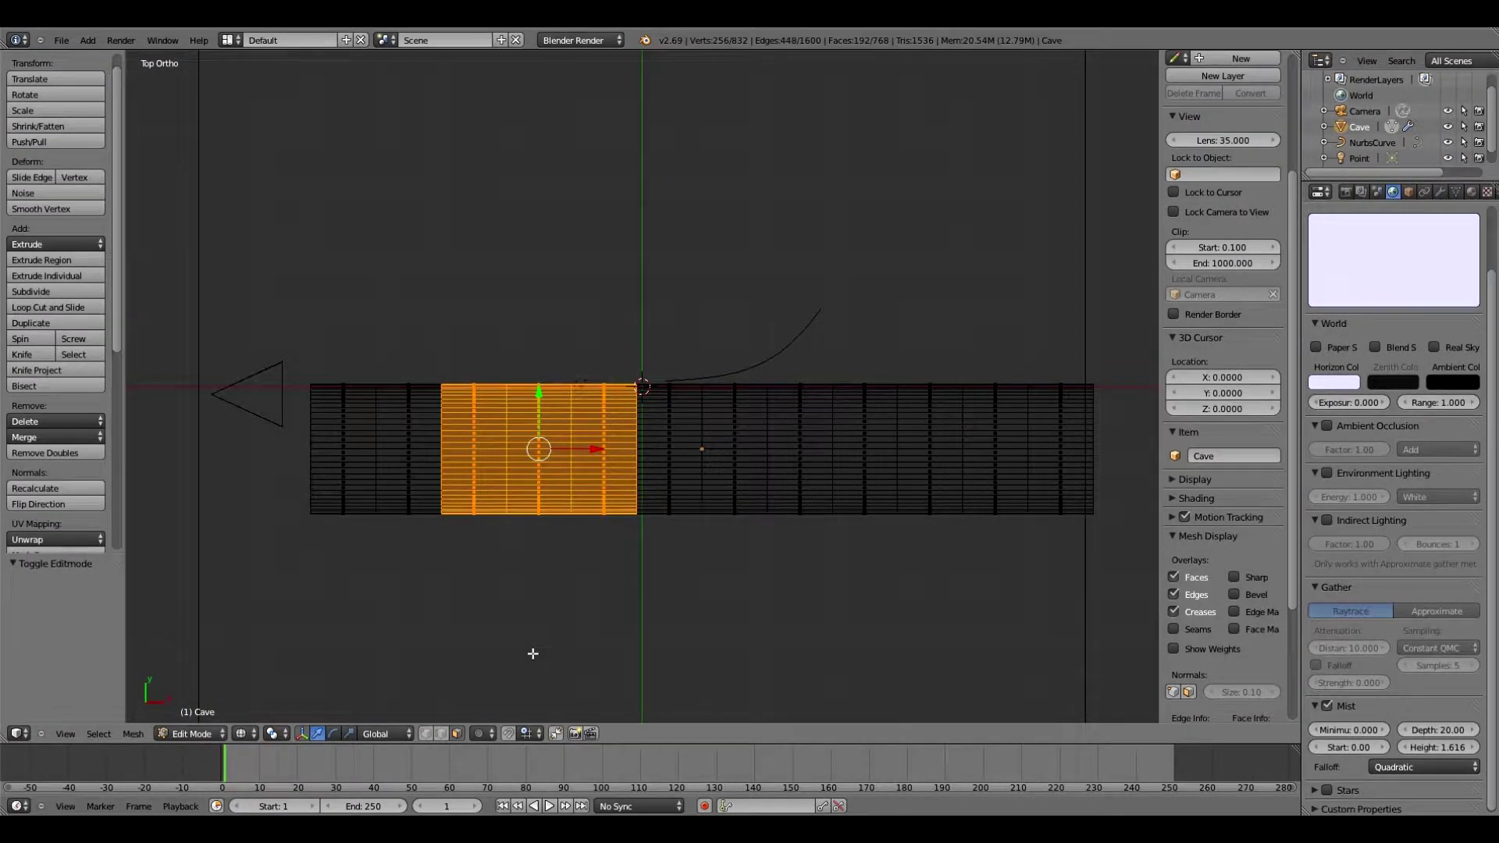
pyautogui.press('a')
pyautogui.press('b')
pyautogui.moveTo(492, 336); pyautogui.dragTo(757, 593)
# Scale the selected middle faces to 0.789 and render the narrowed tunnel.
pyautogui.press('s')
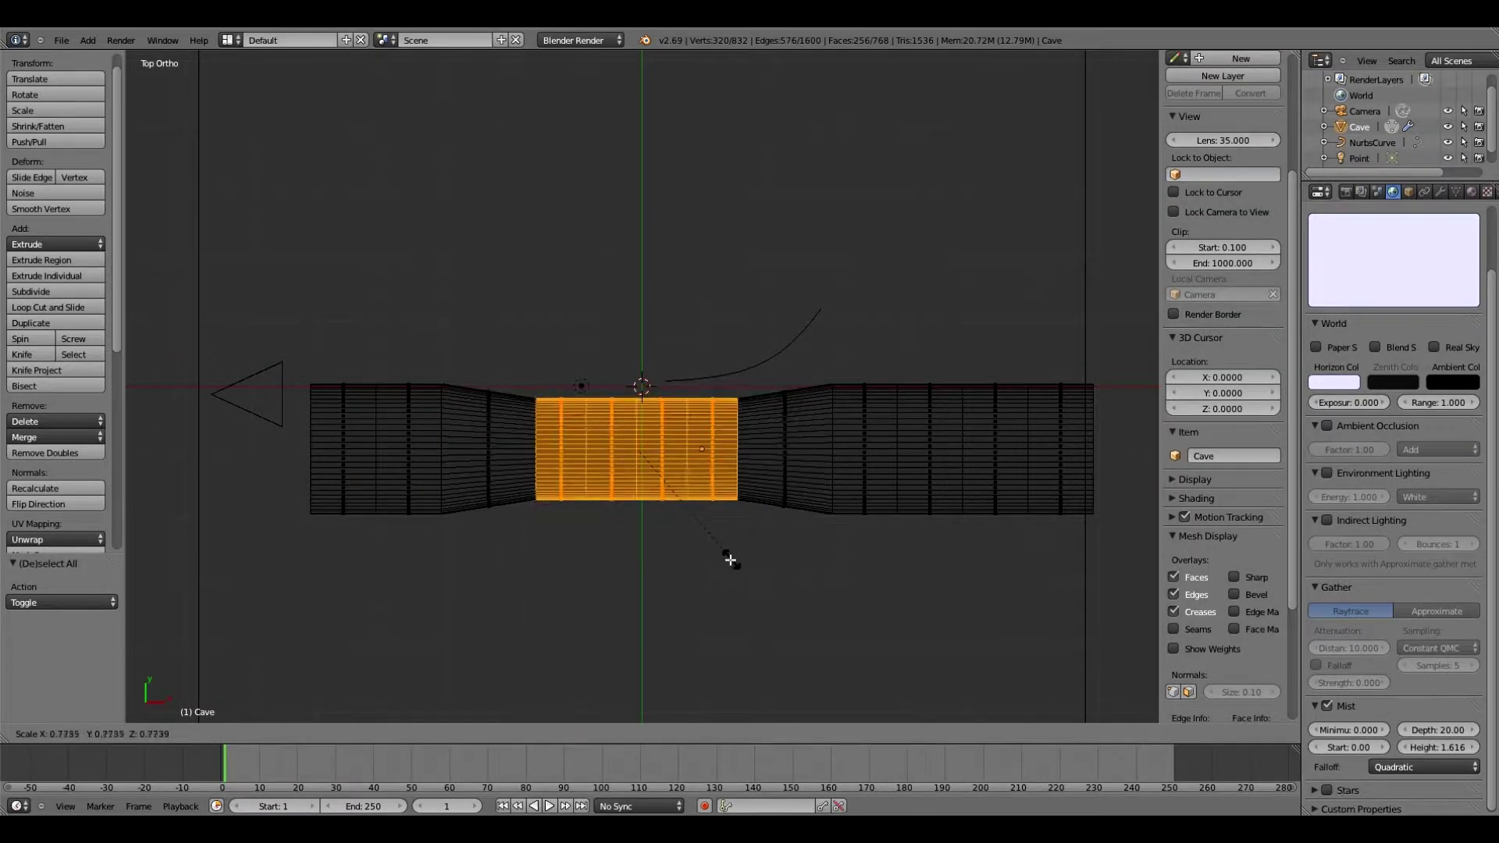
pyautogui.click(697, 536)
pyautogui.rightClick(609, 397)
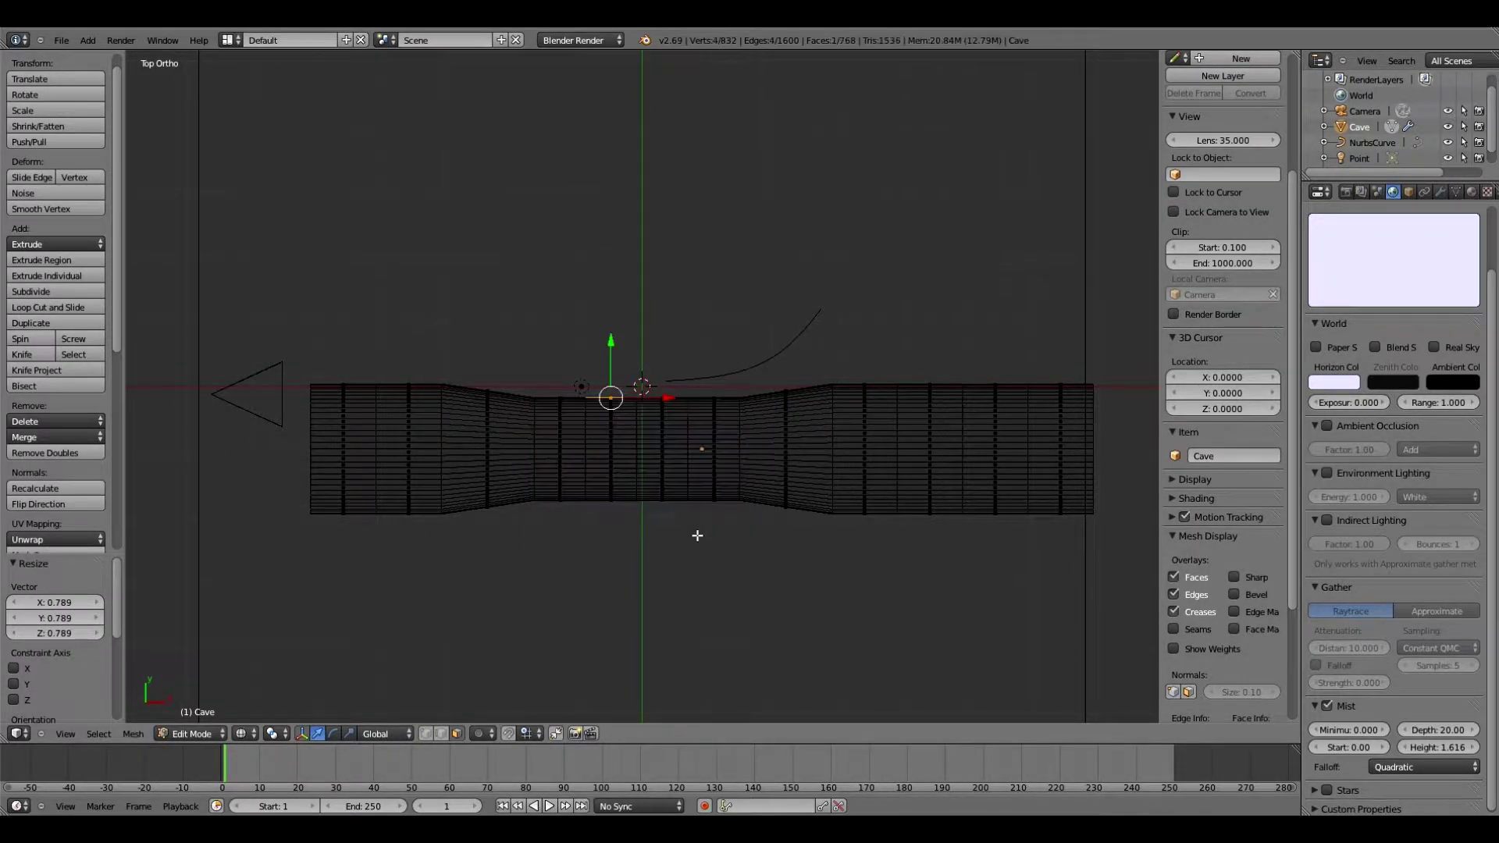
pyautogui.press('Tab')
pyautogui.press('Tab')
pyautogui.press('Tab')
pyautogui.press('Tab')
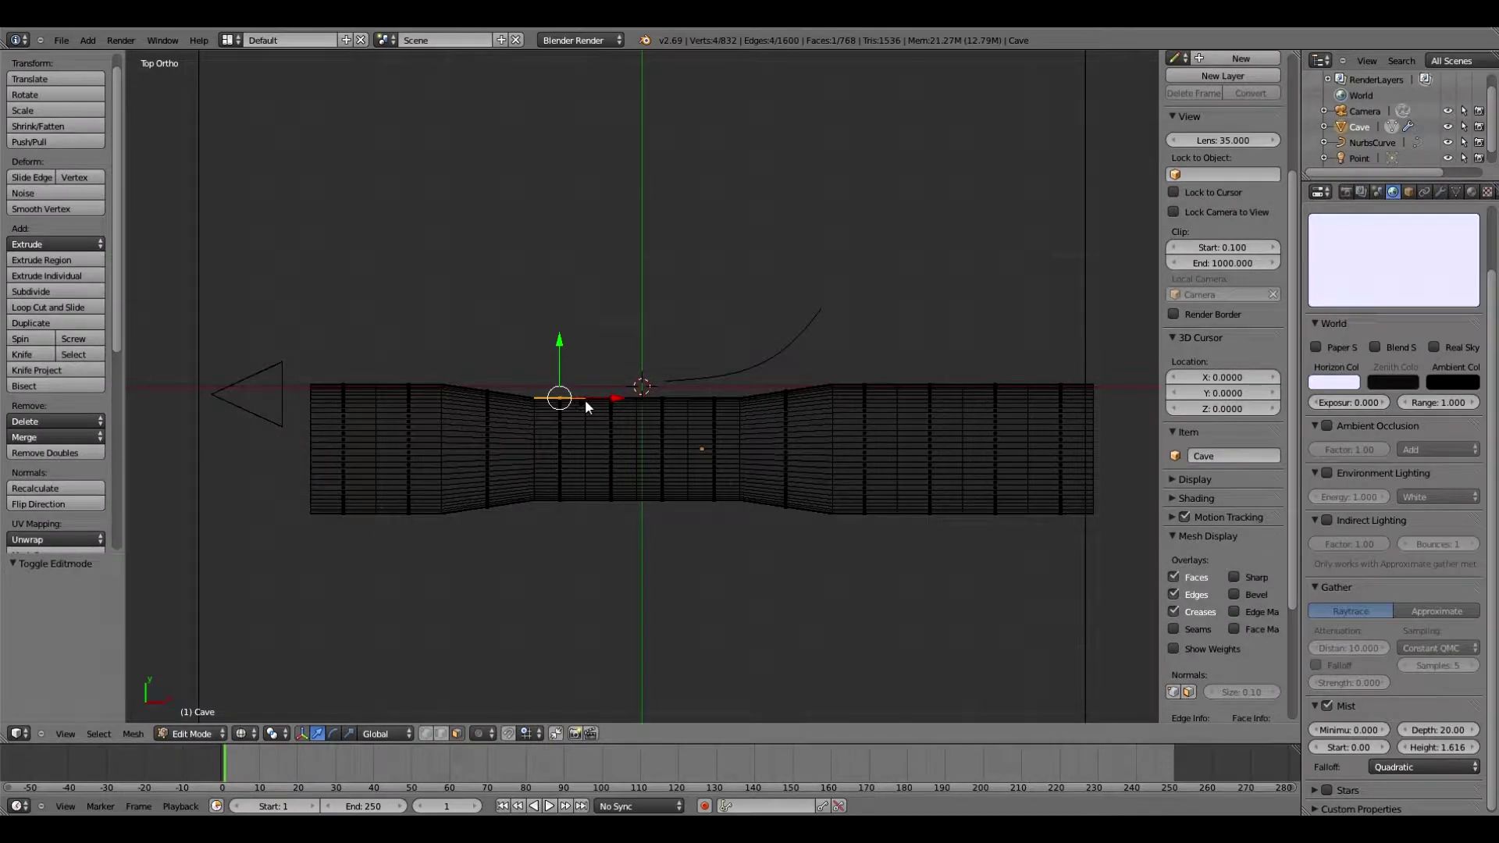
pyautogui.press('Tab')
pyautogui.press('Tab')
pyautogui.press('Tab')
pyautogui.click(121, 40)
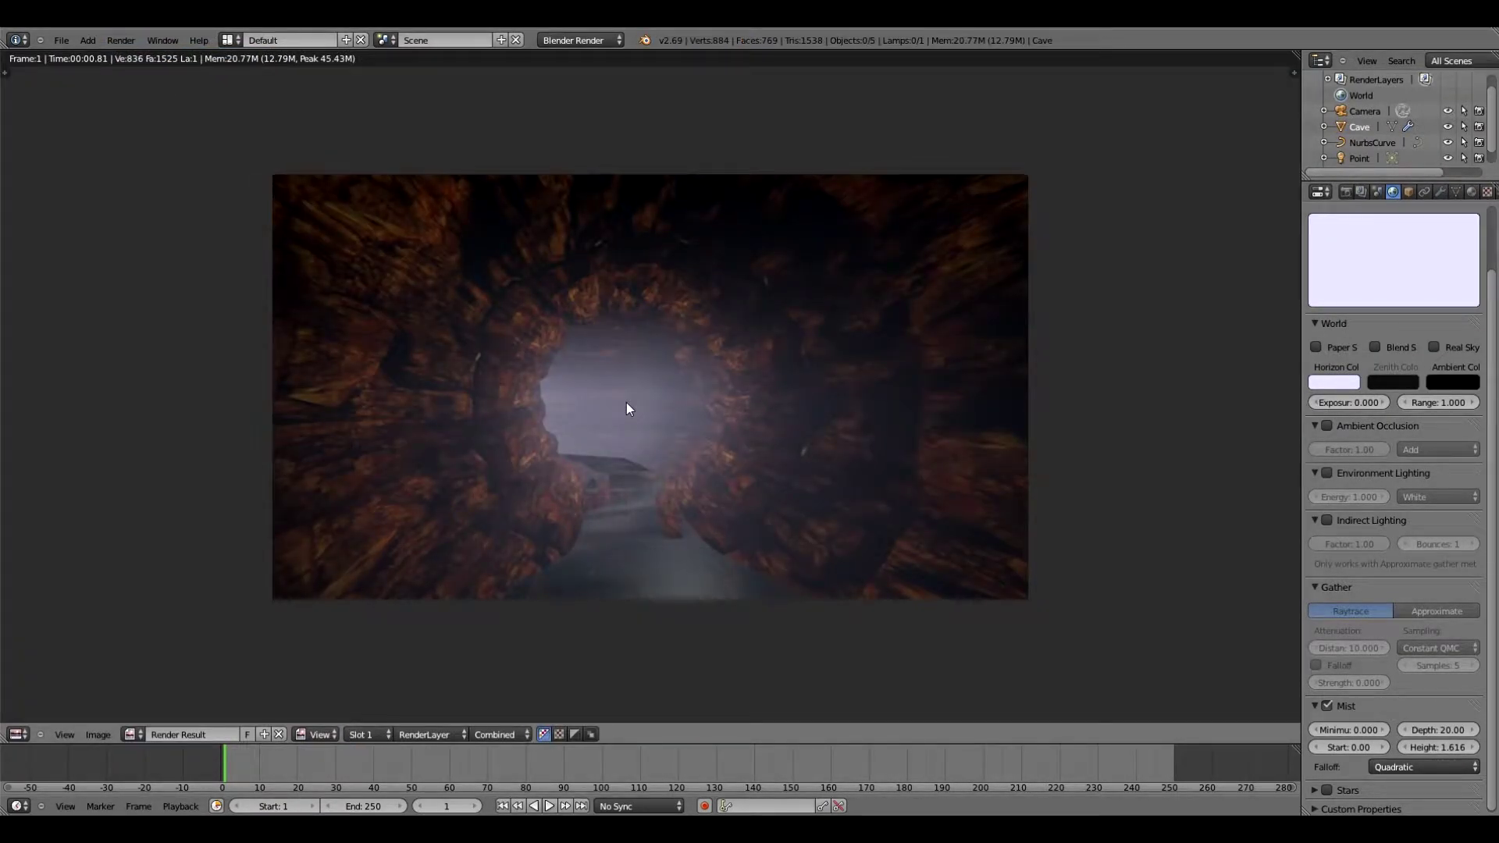
pyautogui.press('Escape')
# Switch to front view and re-render the scene.
pyautogui.press('KP_1')
pyautogui.press('g')
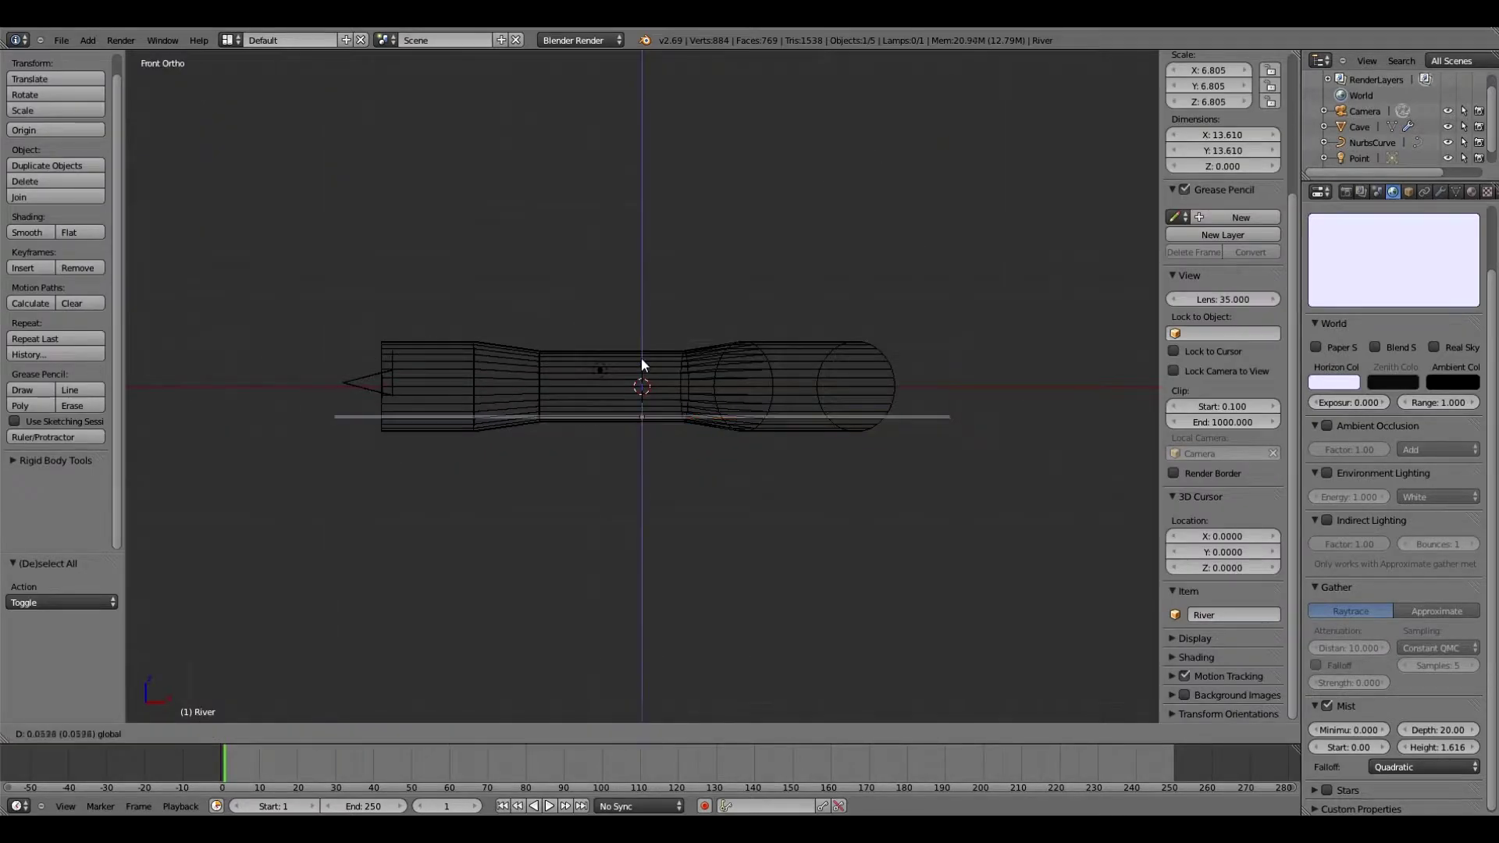
pyautogui.press('Escape')
pyautogui.press('Tab')
pyautogui.press('F12')
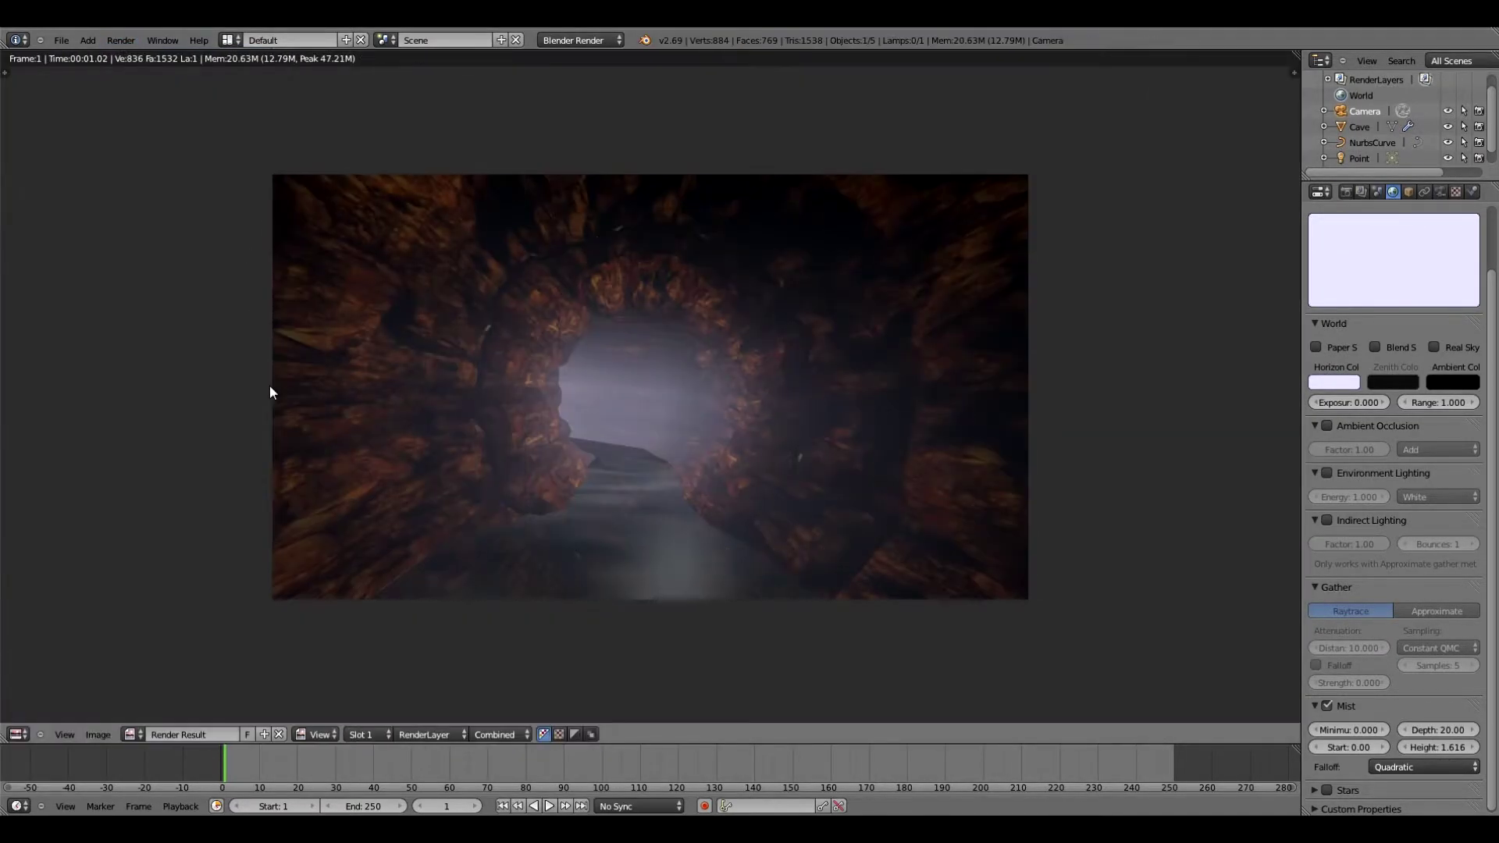
pyautogui.press('Escape')
# Reposition the camera along one axis and render to check its new position.
pyautogui.press('g')
pyautogui.press('y')
pyautogui.press('Return')
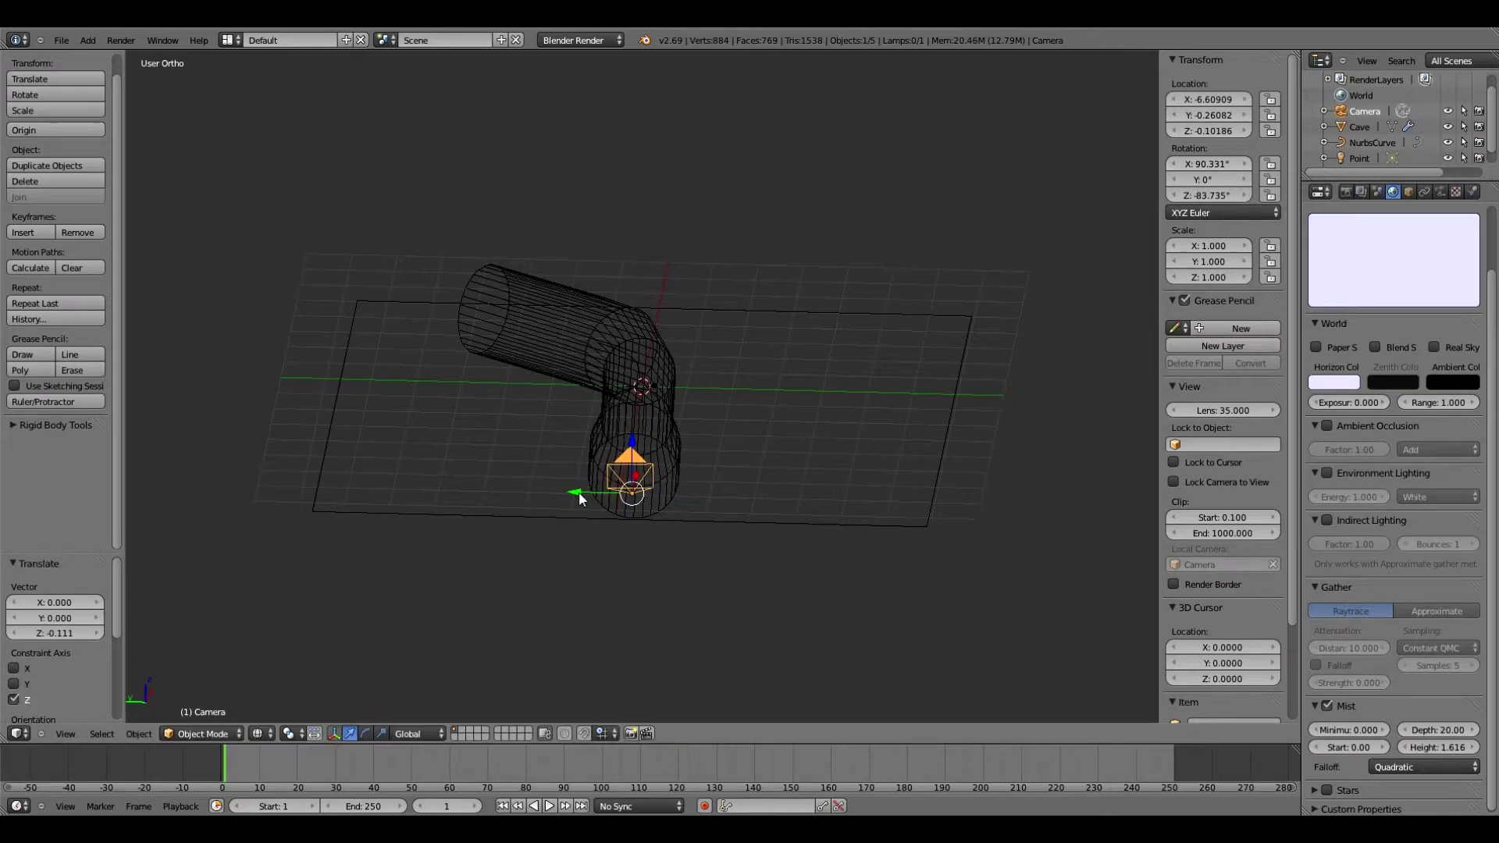
pyautogui.press('F12')
pyautogui.press('Escape')
pyautogui.moveTo(456, 402); pyautogui.dragTo(625, 413, button='middle')
# Box-select a Cave stretch near the entrance and scale it to about 0.874.
pyautogui.rightClick(624, 412)
pyautogui.press('Tab')
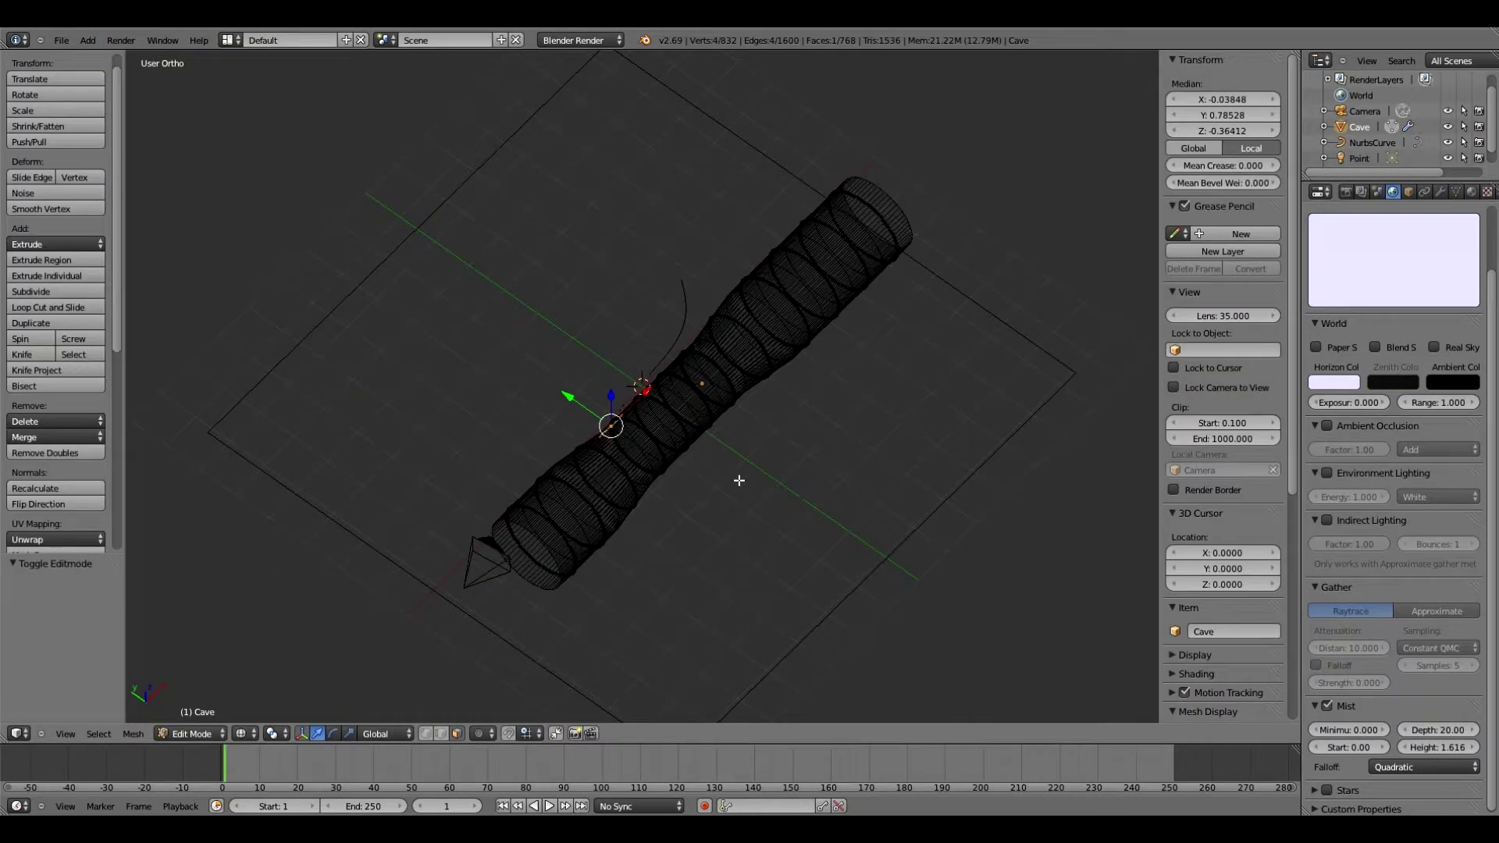
pyautogui.moveTo(740, 478); pyautogui.dragTo(703, 502, button='middle')
pyautogui.moveTo(569, 374); pyautogui.dragTo(703, 502)
pyautogui.press('a')
pyautogui.press('b')
pyautogui.moveTo(592, 469); pyautogui.dragTo(500, 382)
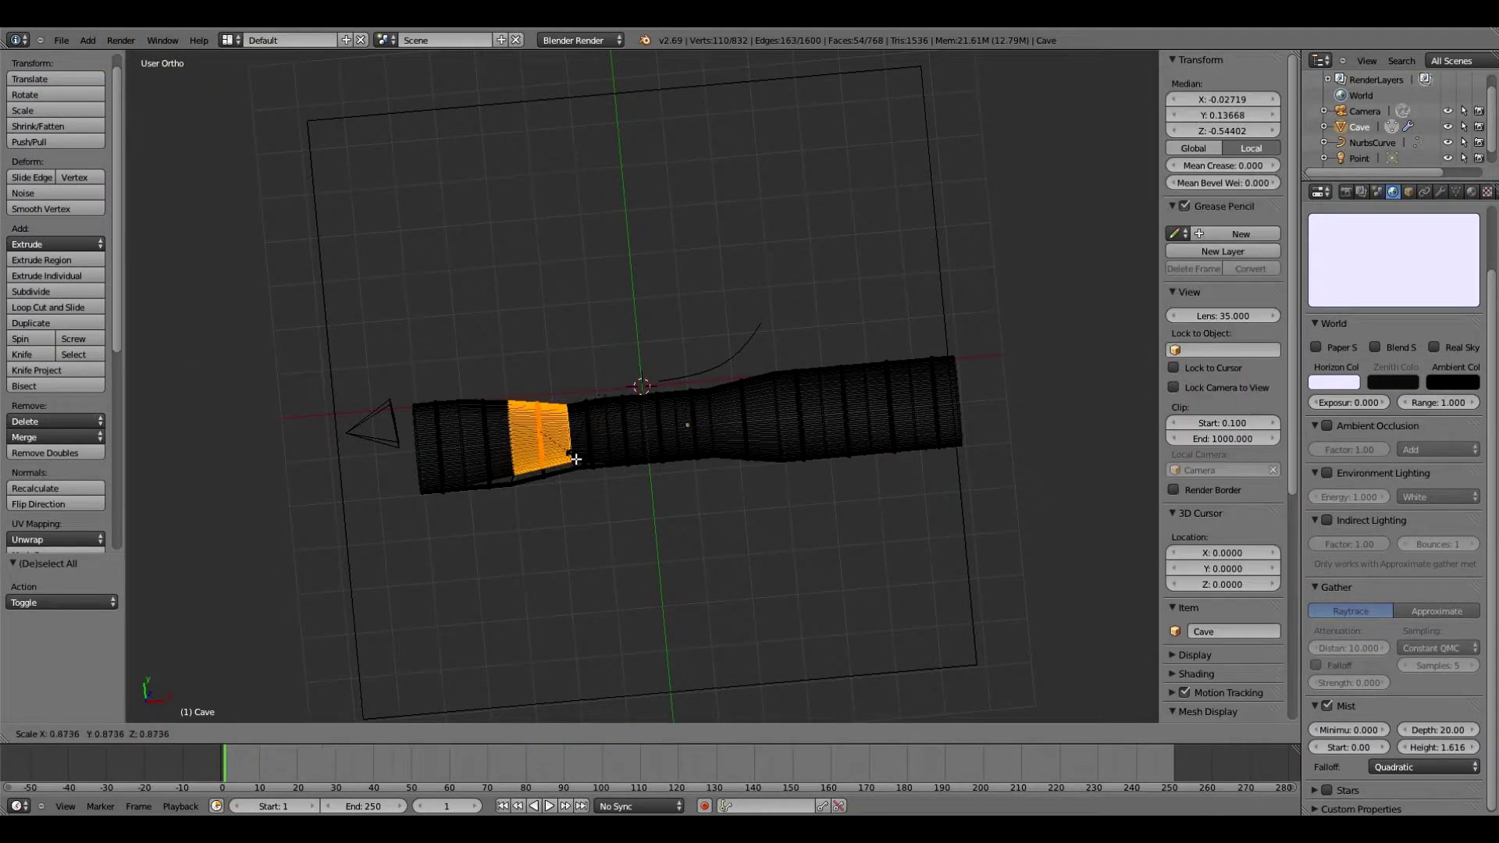
pyautogui.press('F12')
pyautogui.press('Escape')
pyautogui.press('a')
pyautogui.moveTo(742, 508); pyautogui.dragTo(794, 605, button='middle')
pyautogui.press('Tab')
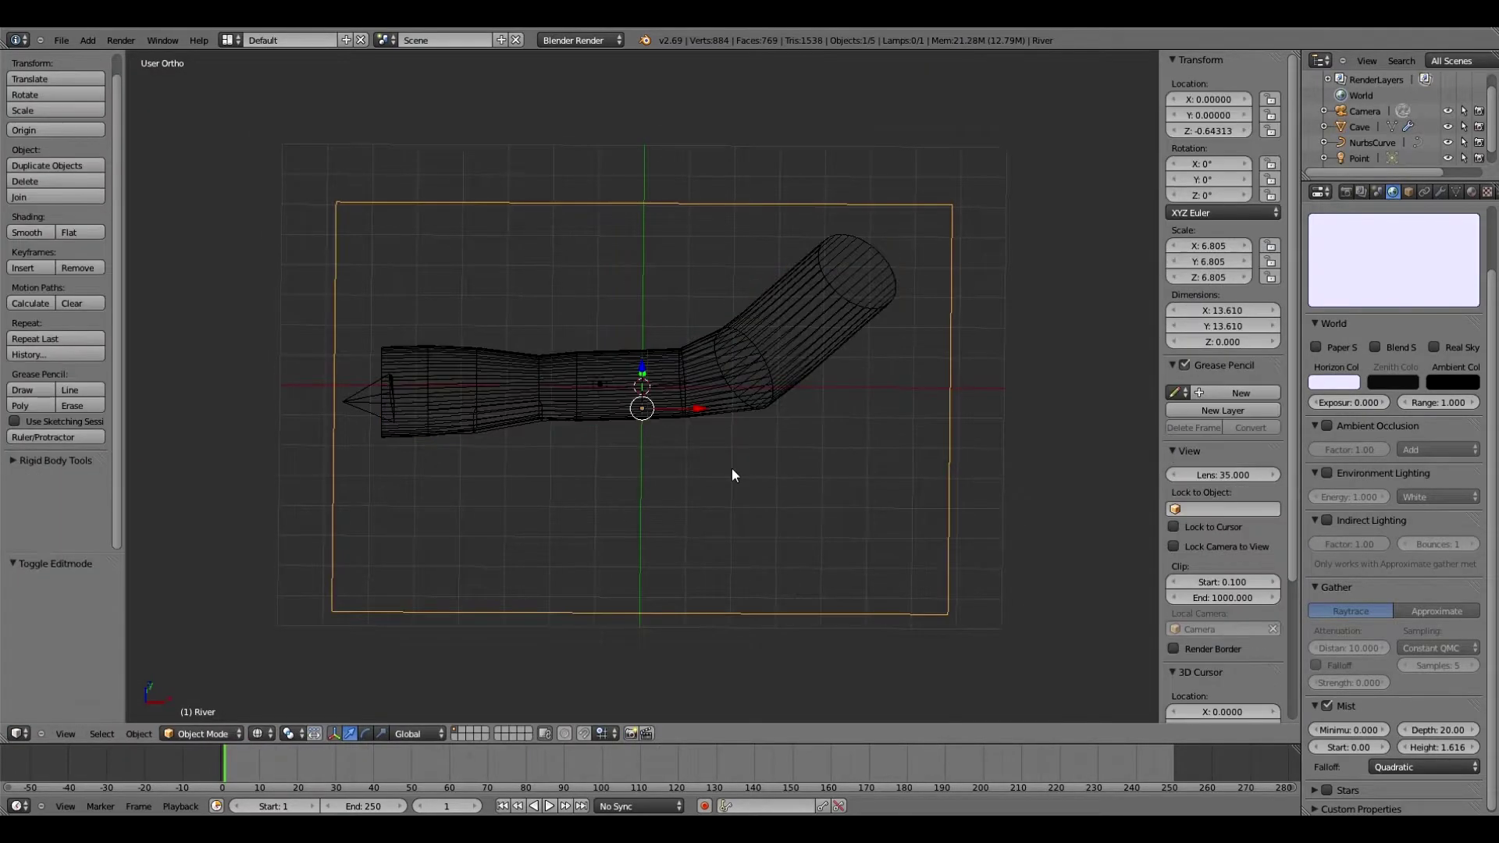
# Lower the River plane along Z and tilt it 0.709° on Y.
pyautogui.rightClick(642, 358)
pyautogui.press('KP_1')
pyautogui.press('g')
pyautogui.press('z')
pyautogui.click(643, 358)
pyautogui.press('r')
pyautogui.click(950, 423)
# Render the final misty cave view.
pyautogui.click(121, 40)
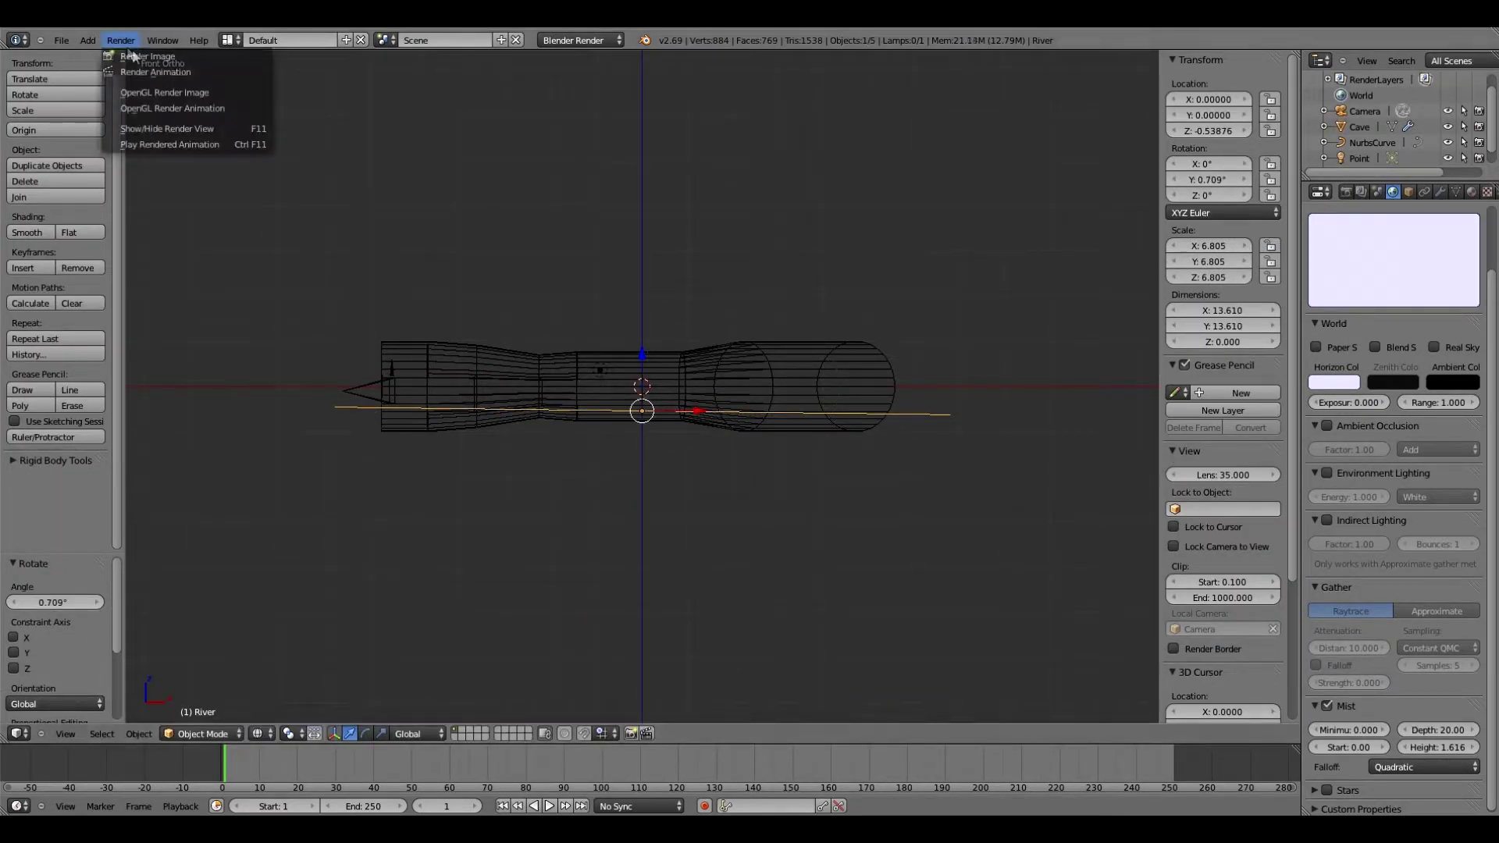
pyautogui.press('Escape')
pyautogui.press('F12')
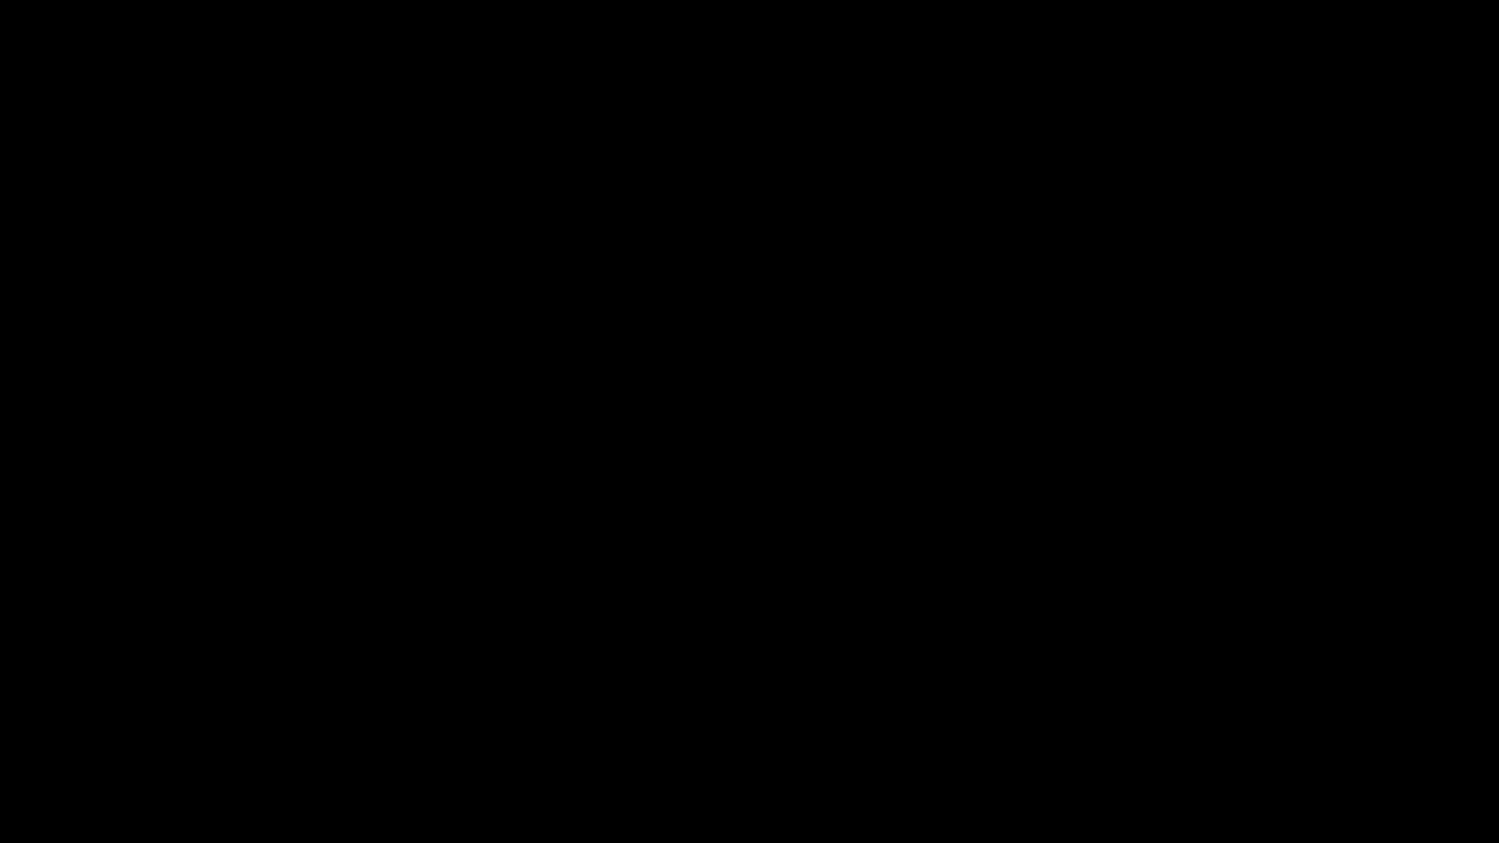